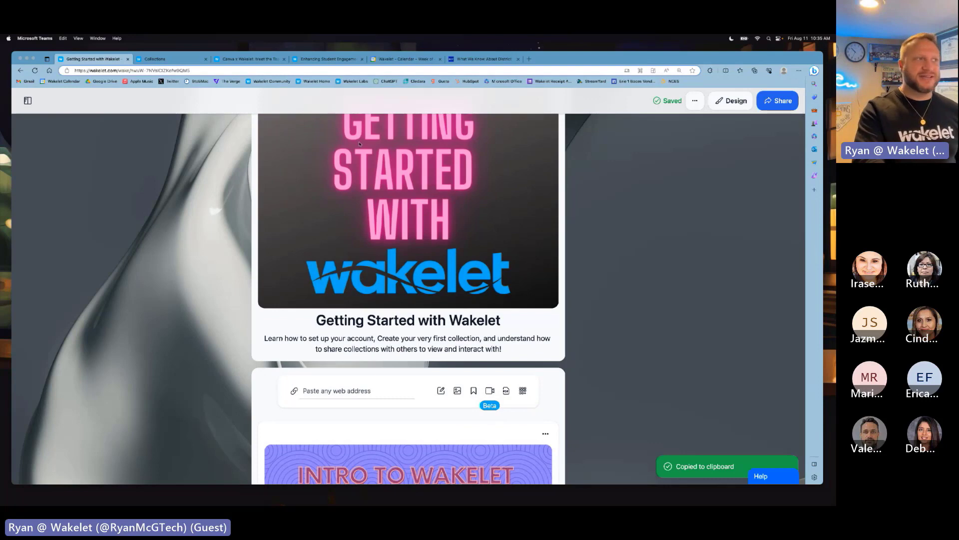
Step: Switch to the Collections library and look through its collections from start to end
left_click(165, 59)
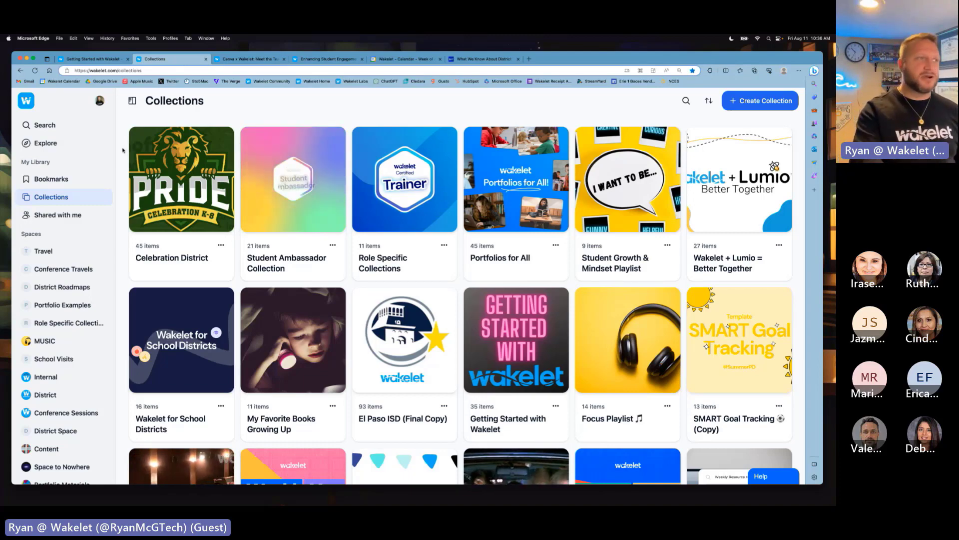
scroll(122, 150, "down", 15)
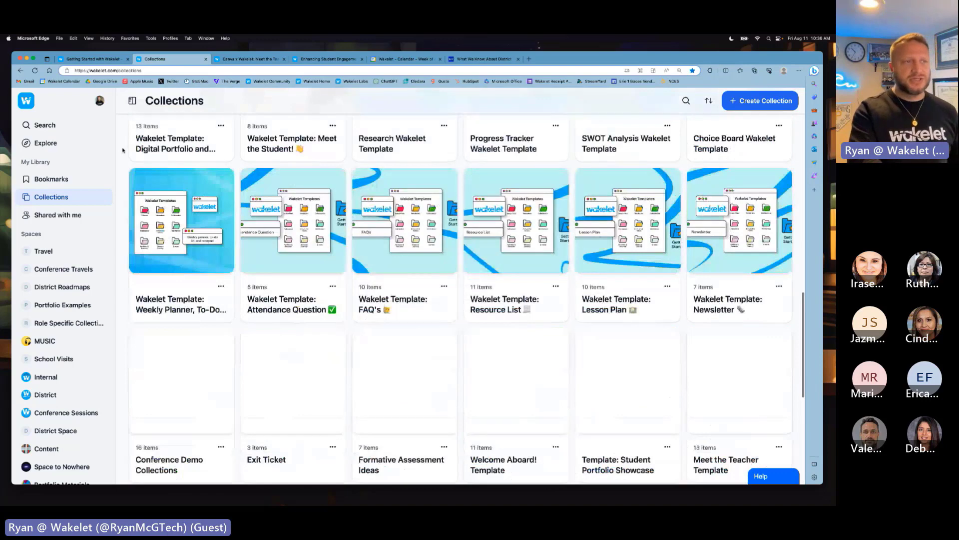
scroll(122, 150, "up", 15)
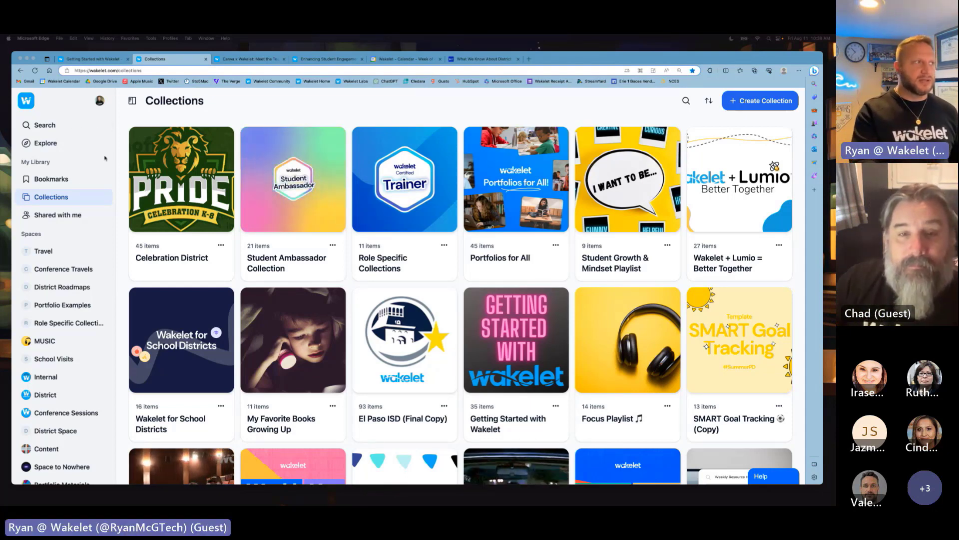
left_click(75, 199)
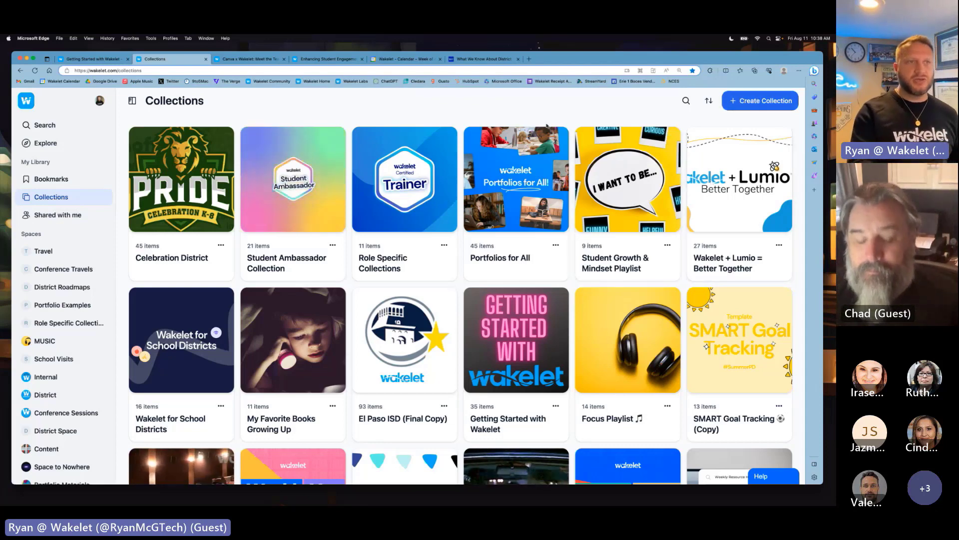
scroll(465, 248, "down", 10)
scroll(464, 247, "up", 10)
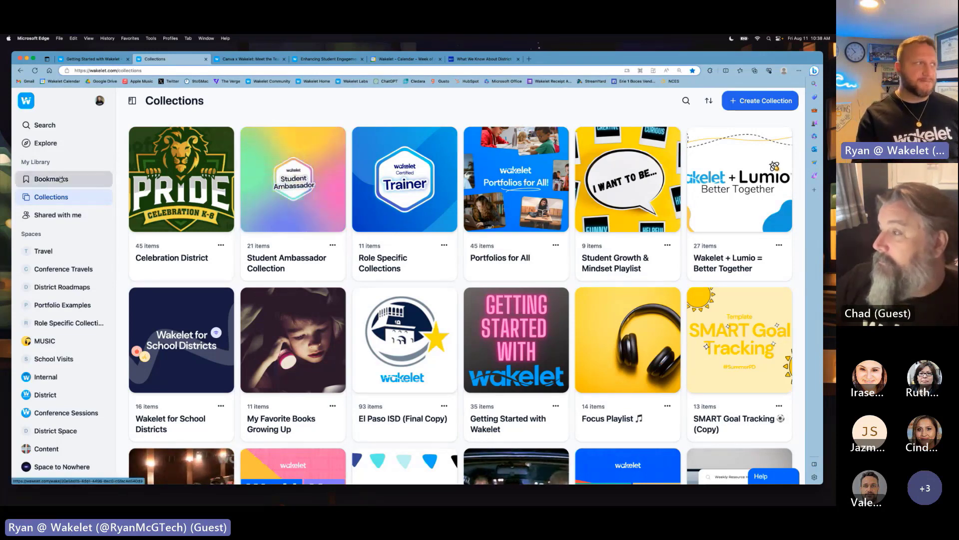
Step: View the collections shared with the account, and browse the Resources and Top picks on the Explore page
left_click(57, 216)
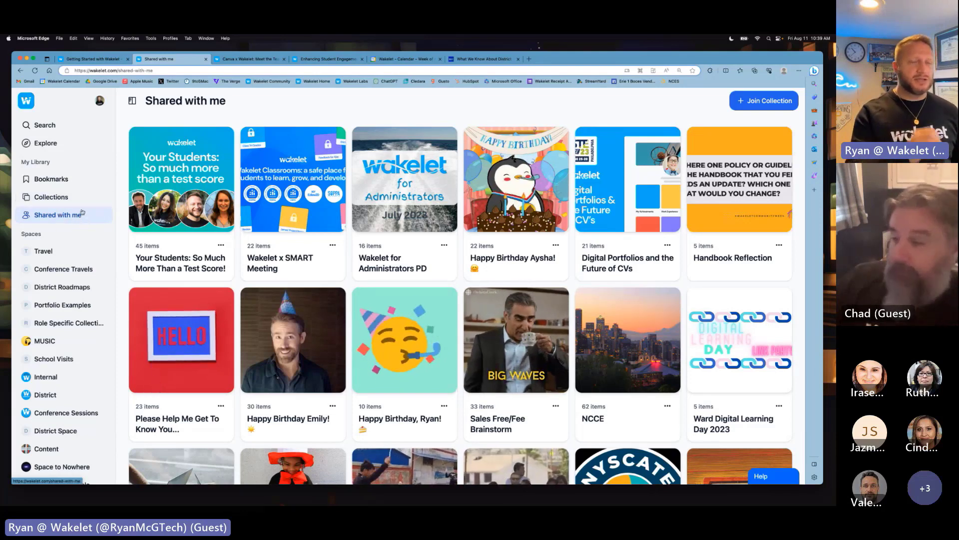
left_click(63, 144)
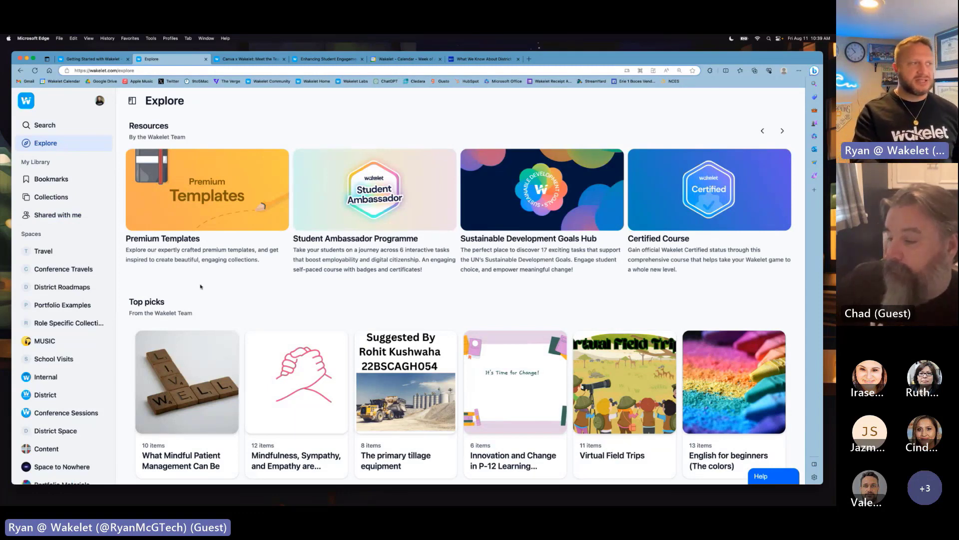
scroll(177, 232, "down", 3)
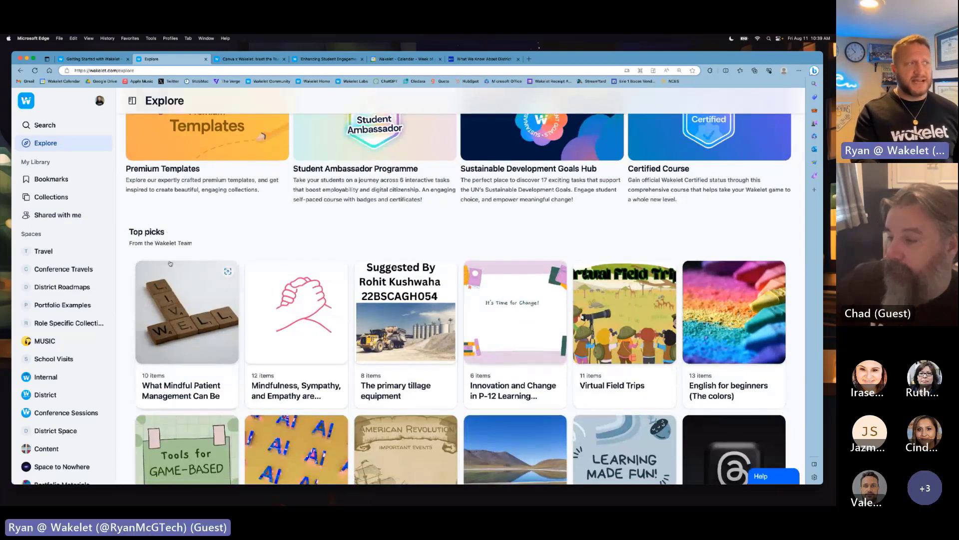
scroll(170, 264, "down", 3)
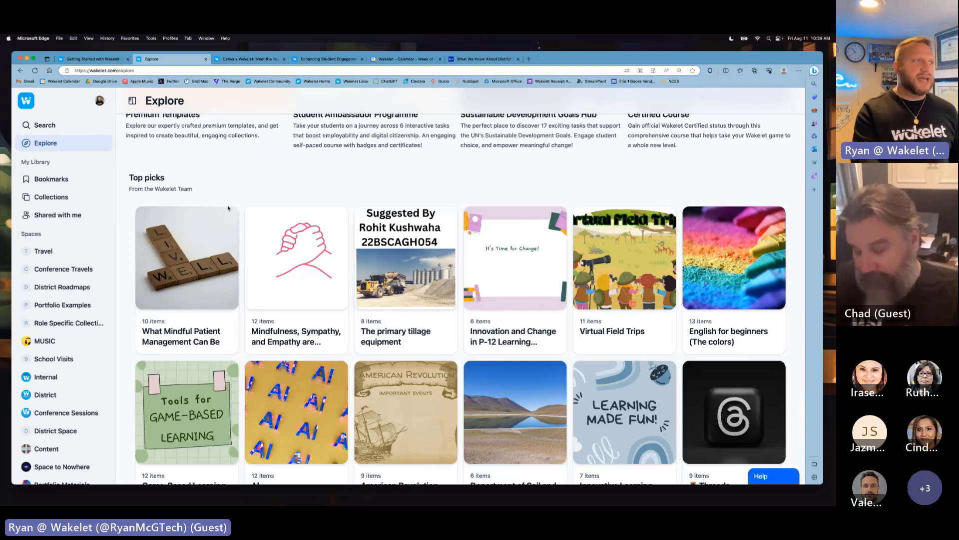
scroll(229, 192, "up", 3)
scroll(243, 290, "down", 5)
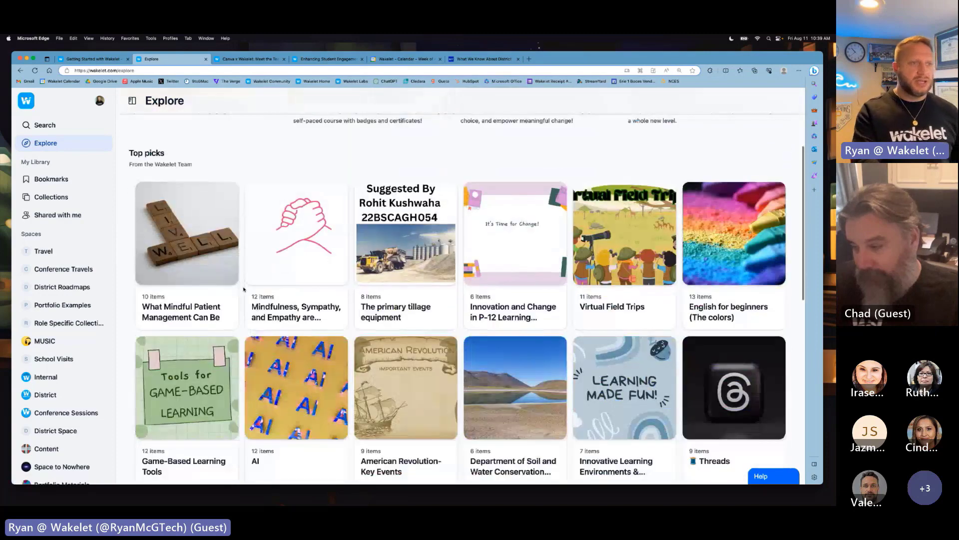
scroll(121, 151, "up", 5)
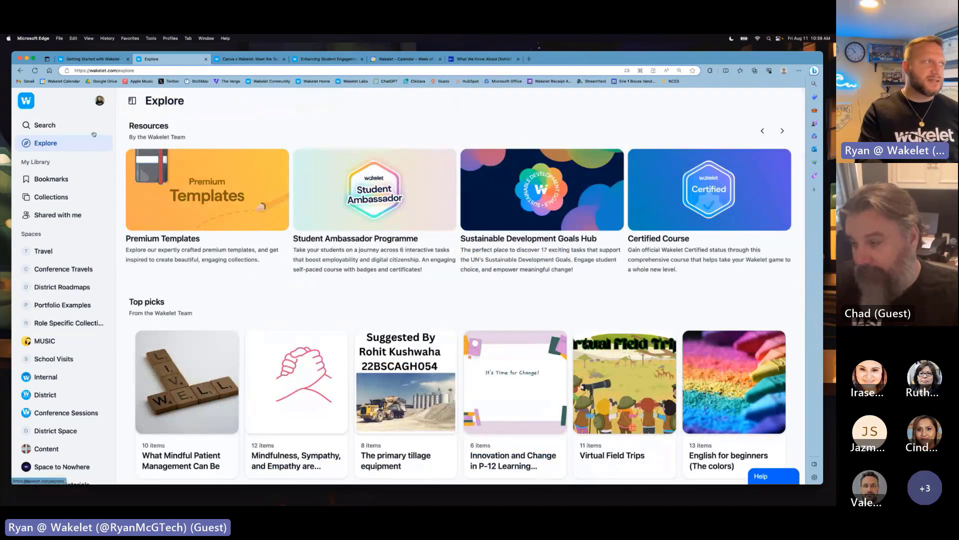
Step: Search Wakelet for "digital citizenship" and open the Digital Citizenship and Internet Safety collection
left_click(63, 125)
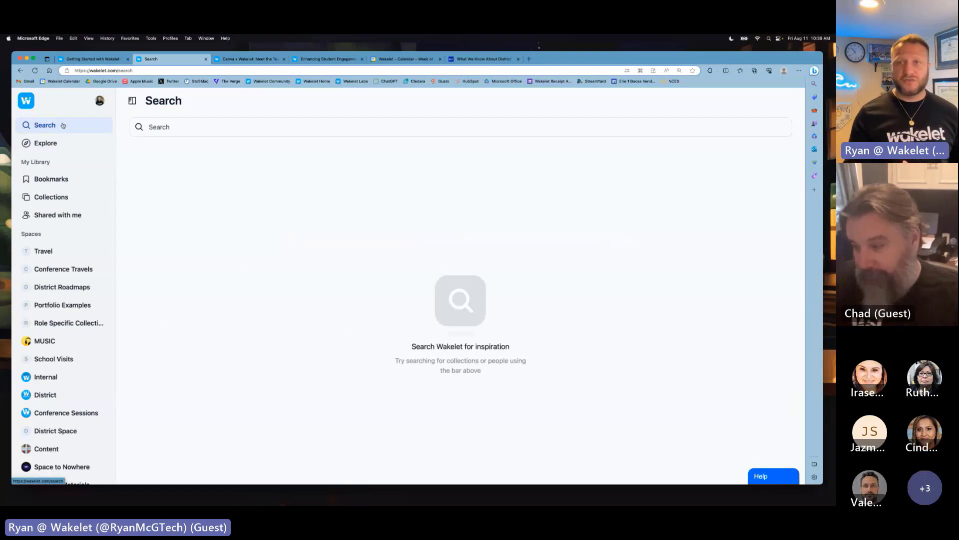
left_click(195, 129)
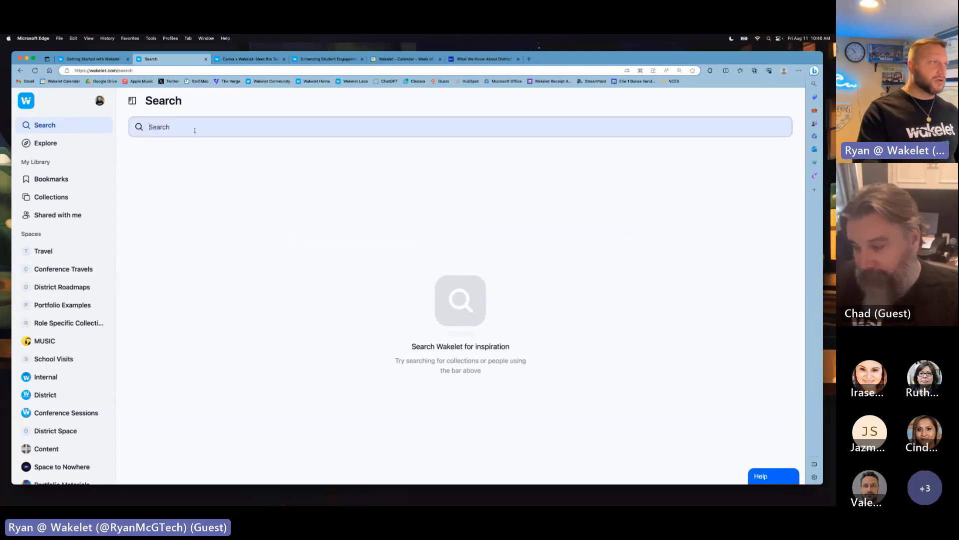
type("digita")
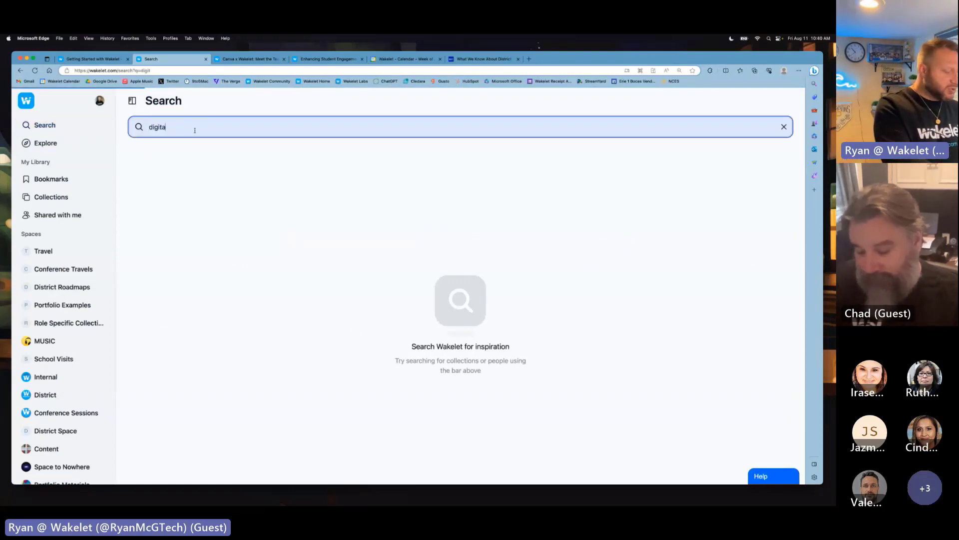
type("l citizenship")
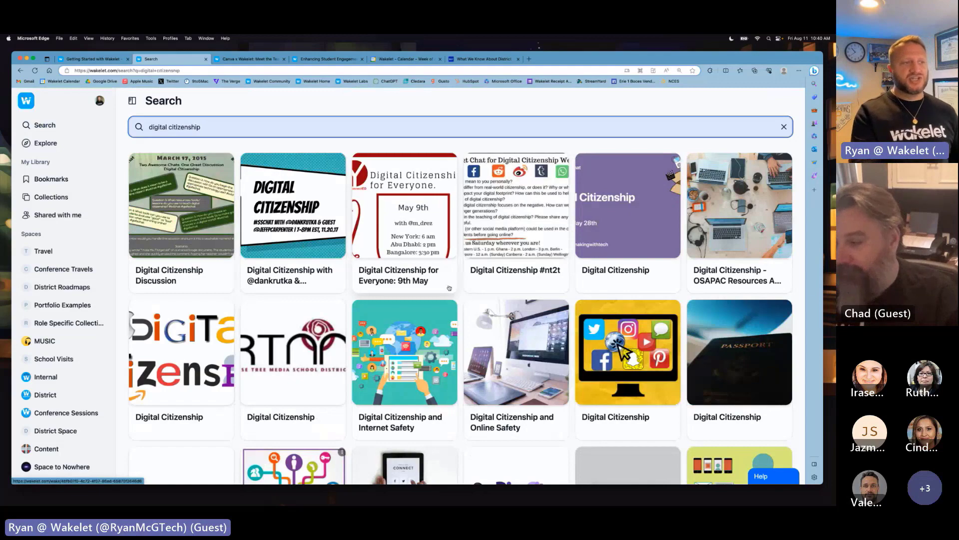
scroll(450, 288, "down", 2)
left_click(416, 297)
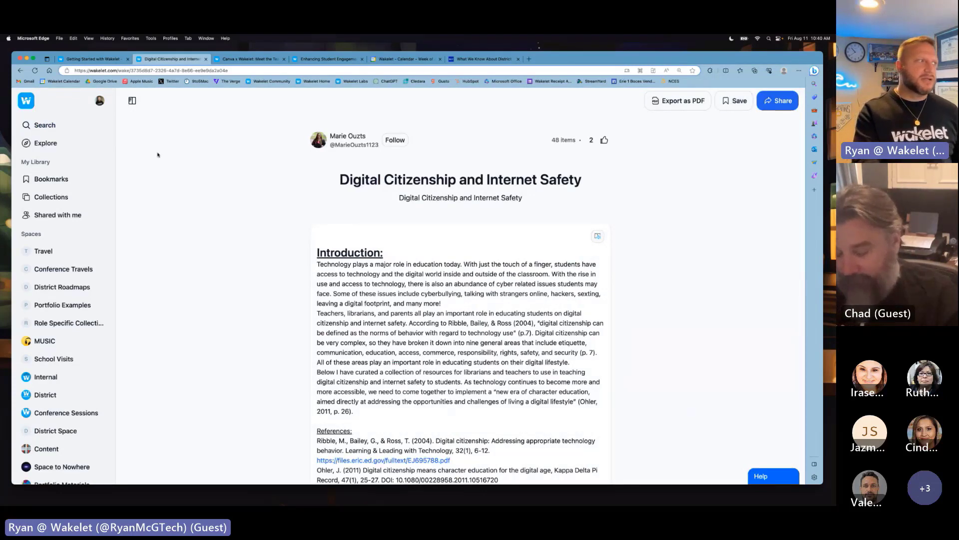
Step: View the saved Bookmarks and return to the Collections library
left_click(52, 184)
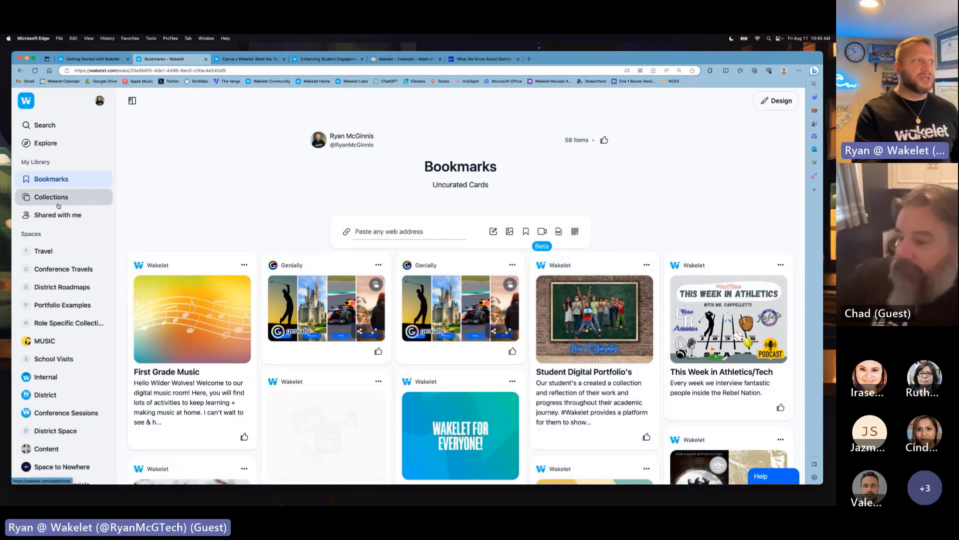
left_click(58, 199)
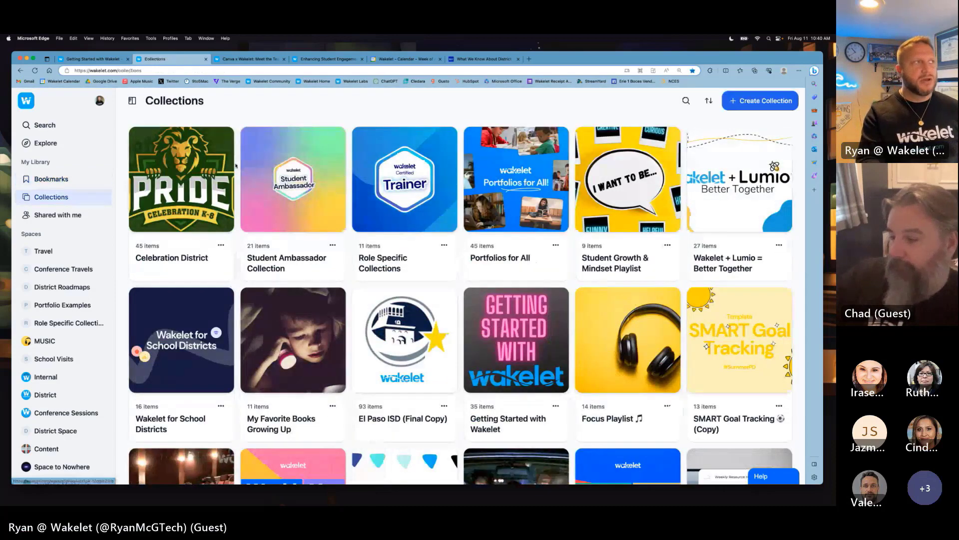
Step: From the Getting Started with Wakelet collection, open the Copy of Lifecycle of a Frog document in a new tab and view it
left_click(97, 58)
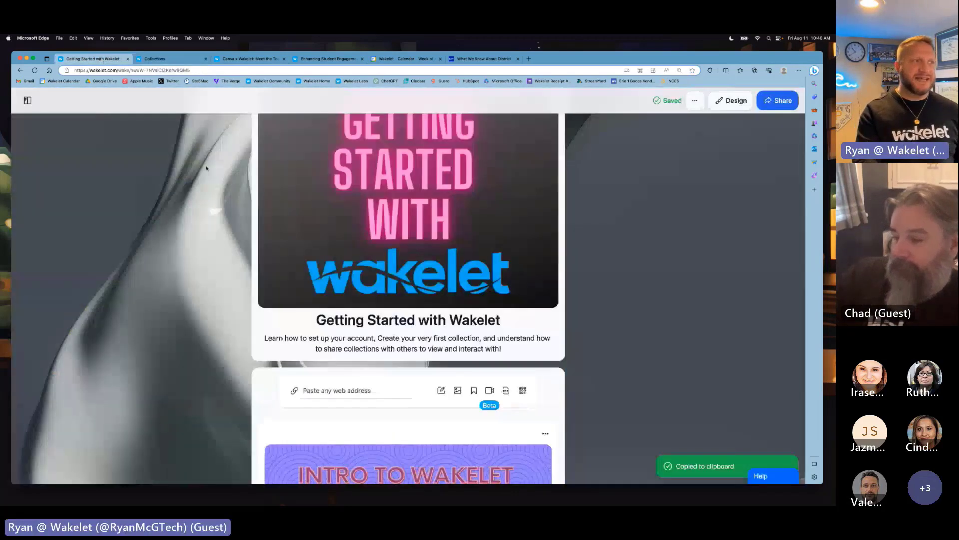
scroll(212, 219, "down", 10)
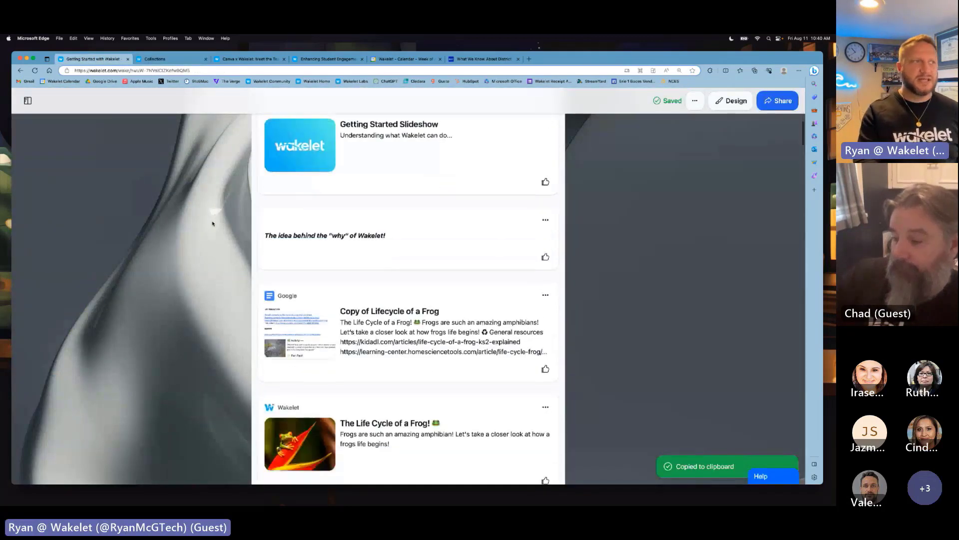
scroll(212, 223, "down", 2)
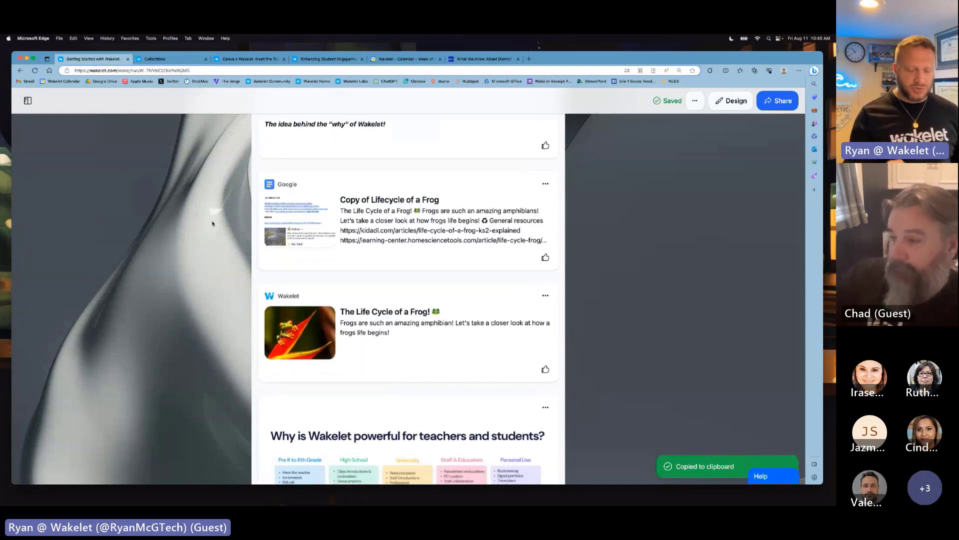
scroll(212, 223, "down", 1)
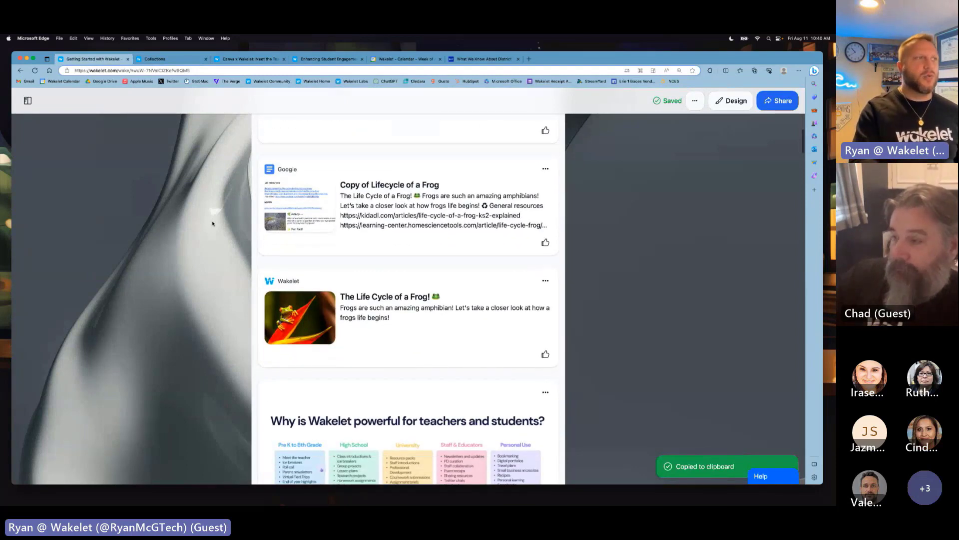
right_click(316, 203)
left_click(330, 207)
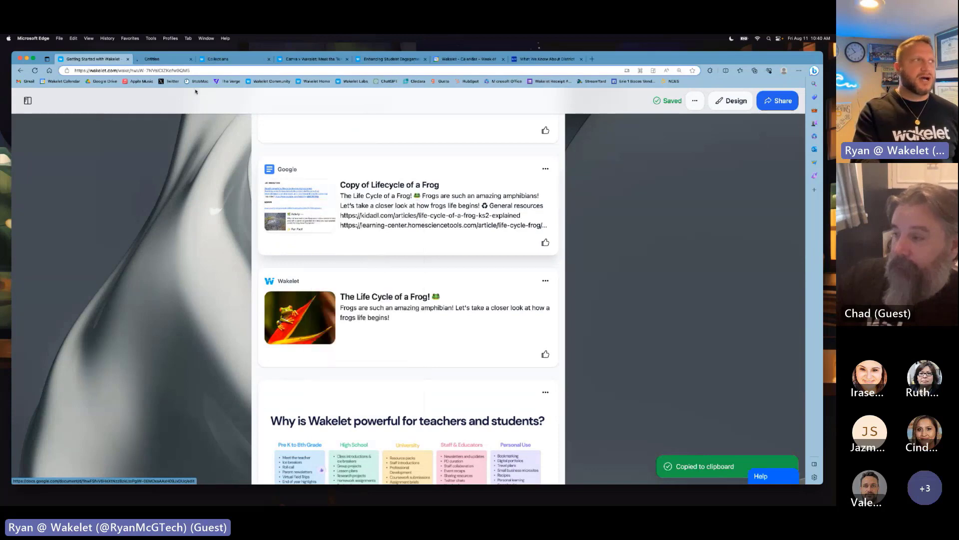
left_click(188, 60)
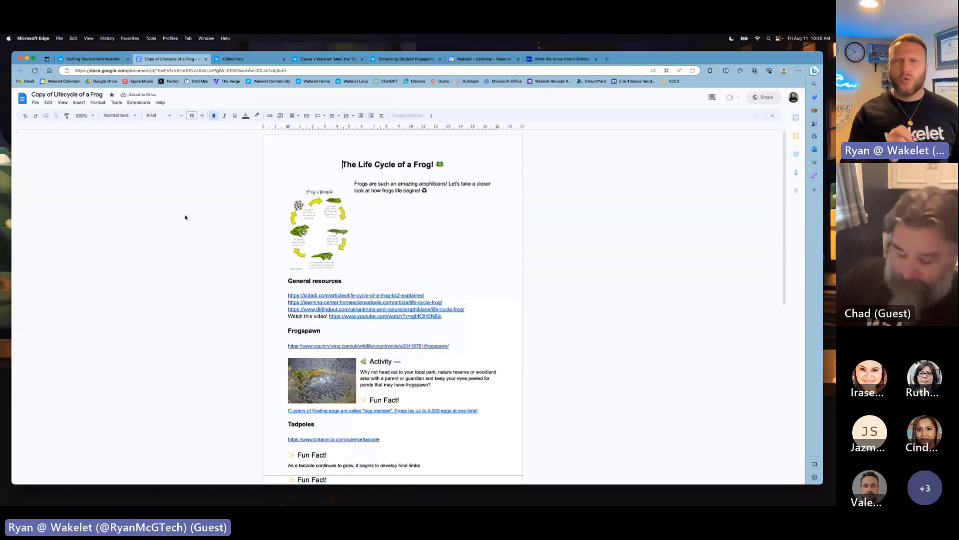
scroll(184, 217, "down", 1)
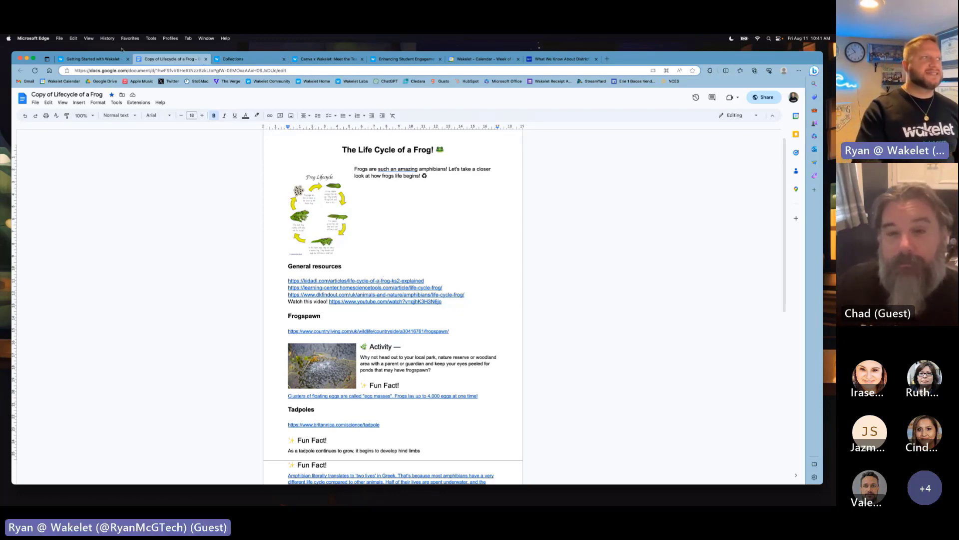
Step: From the Getting Started collection, open The Life Cycle of a Frog! collection in a new tab and view its first items
left_click(99, 59)
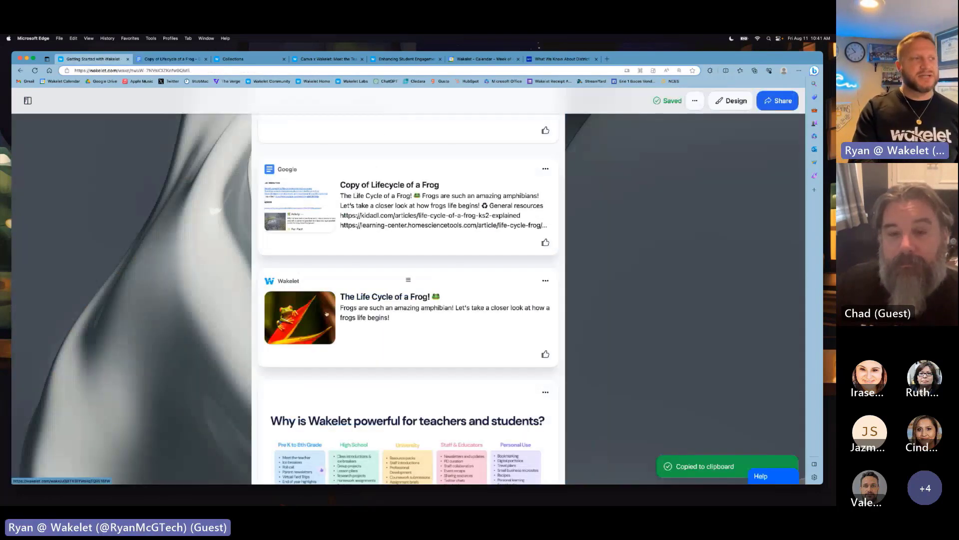
right_click(326, 313)
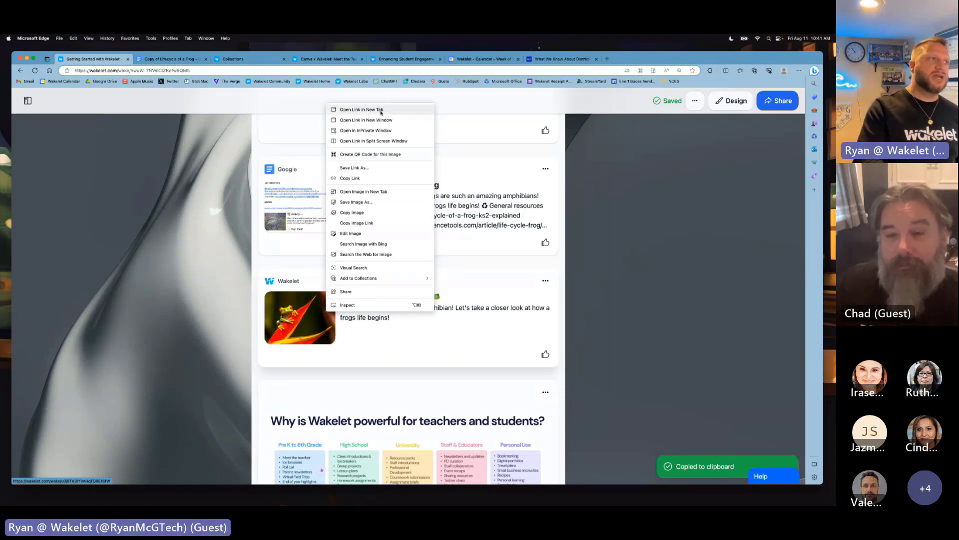
left_click(362, 110)
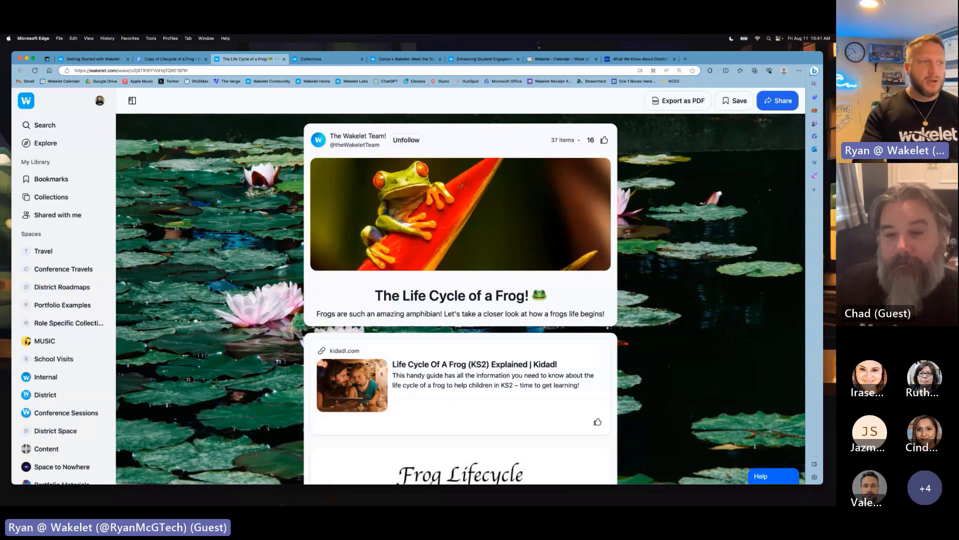
scroll(242, 180, "down", 5)
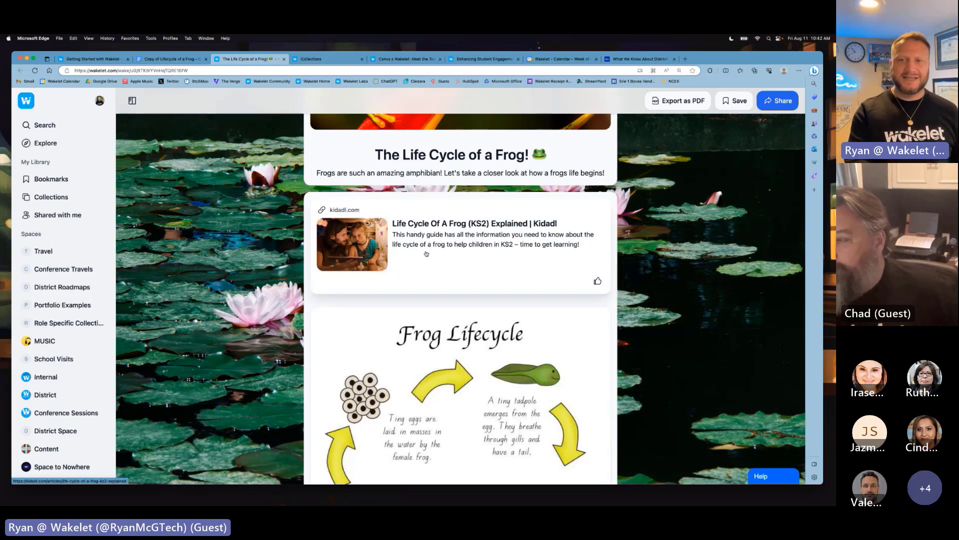
scroll(427, 254, "down", 3)
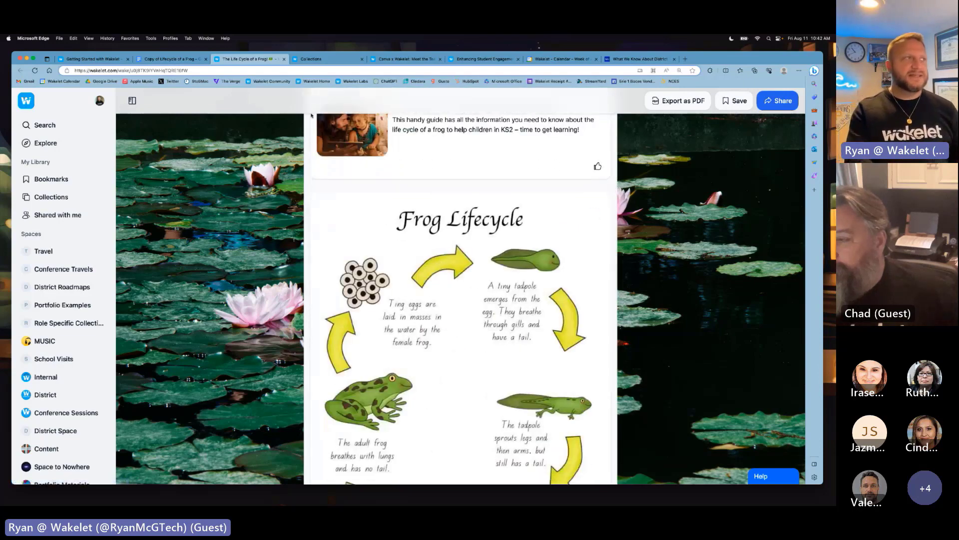
Step: Compare the frog lifecycle image in the Google document with the enlarged Frog Lifecycle image in the Wakelet collection
left_click(165, 59)
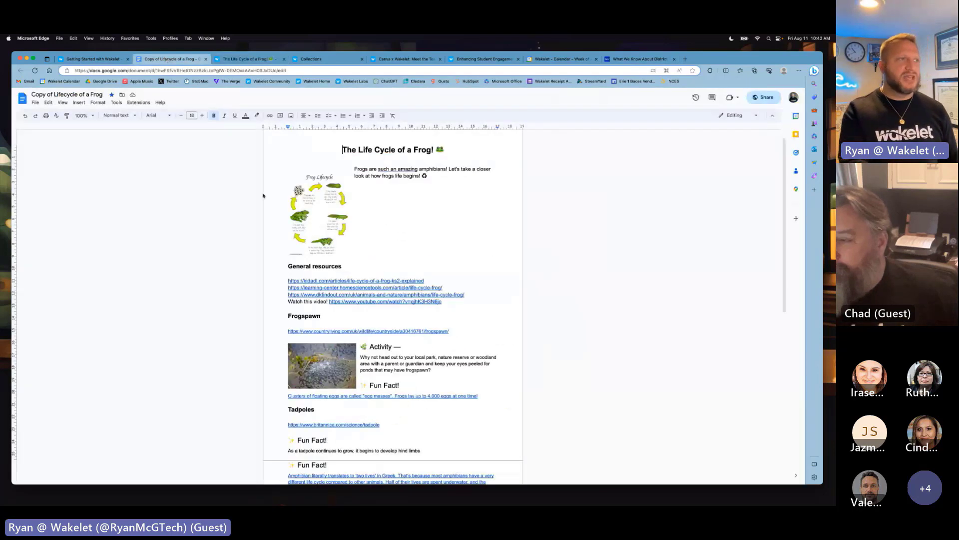
left_click(322, 205)
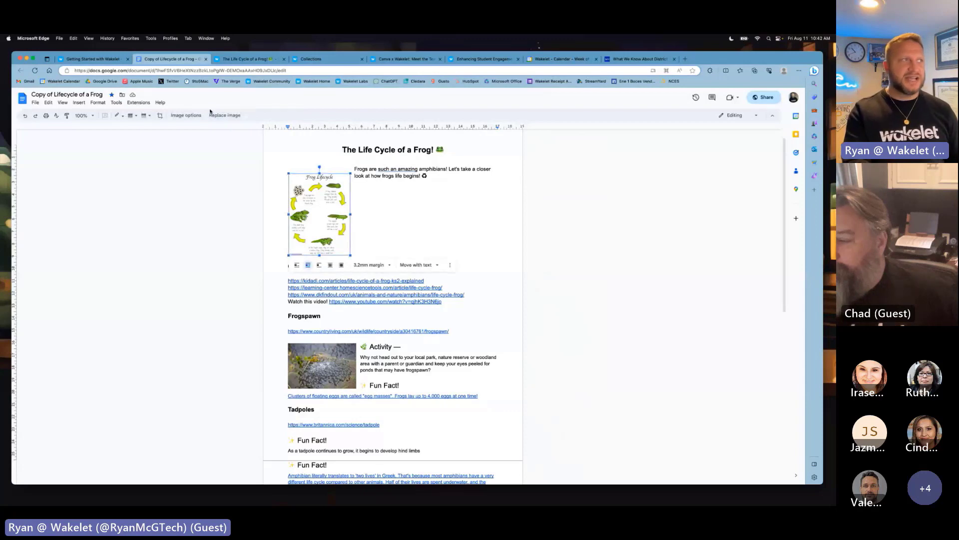
left_click(251, 60)
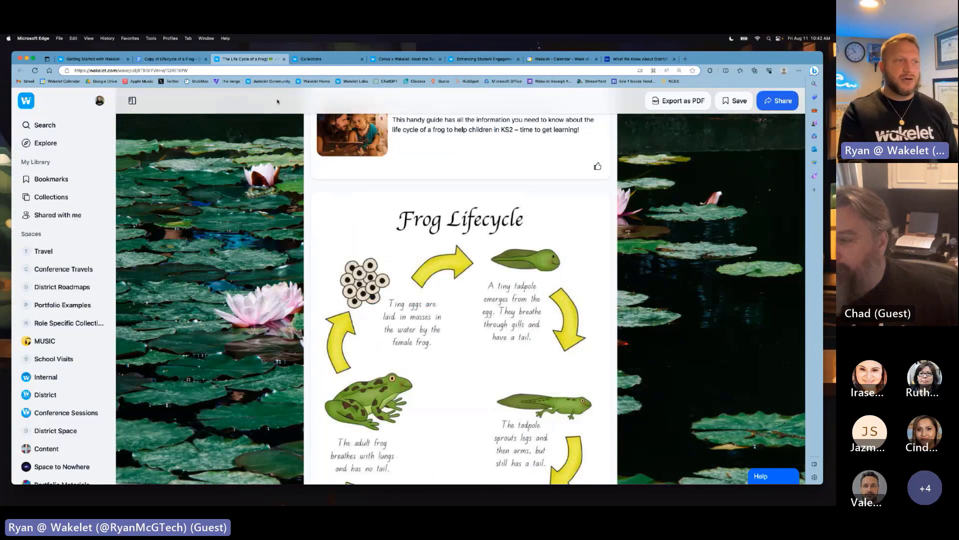
left_click(407, 290)
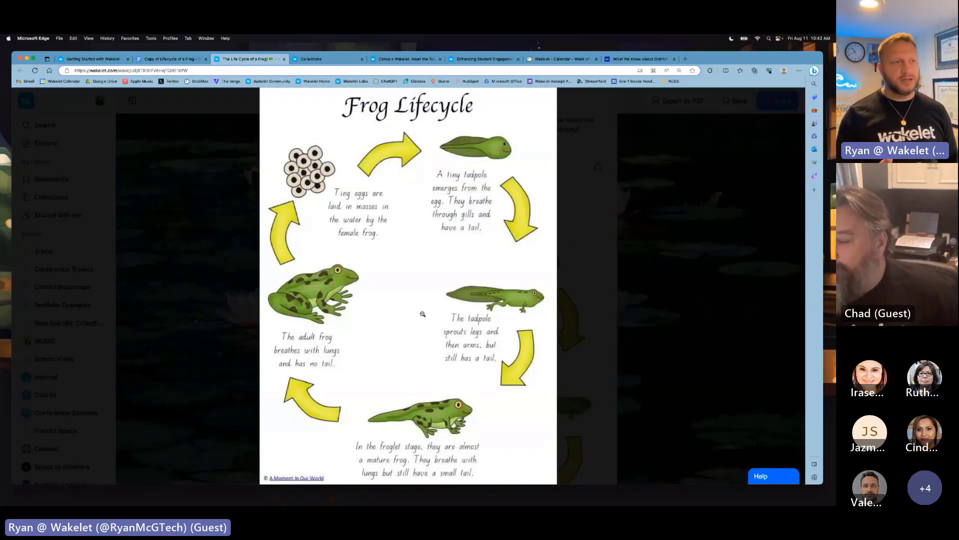
left_click(244, 305)
left_click(421, 364)
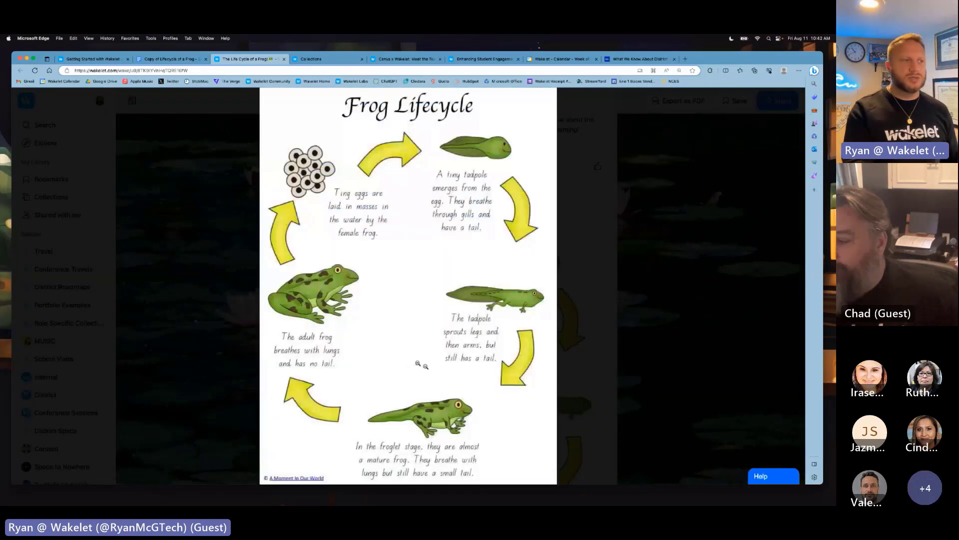
Step: Close the enlarged Frog Lifecycle image and look through the collection's articles, activity and video down to the Frogspawn note
left_click(246, 328)
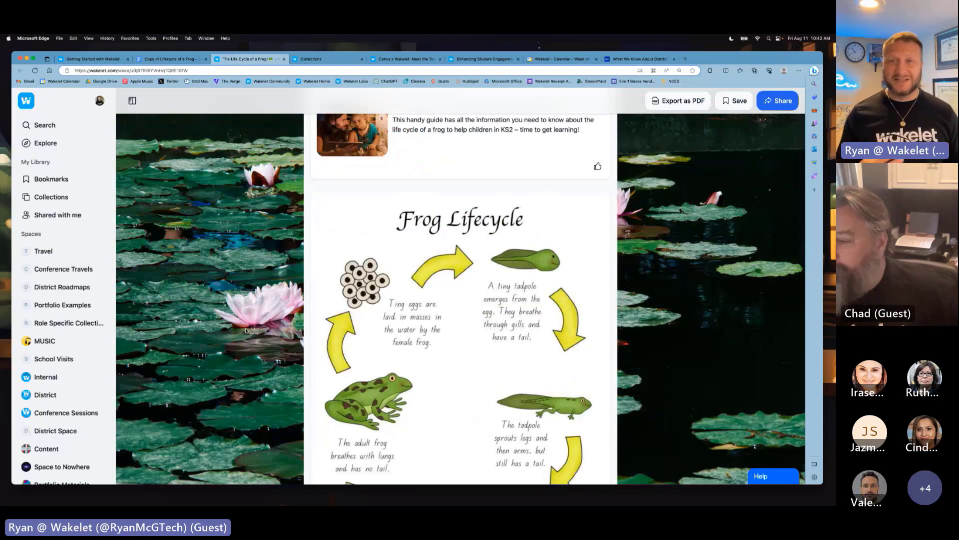
scroll(246, 330, "down", 5)
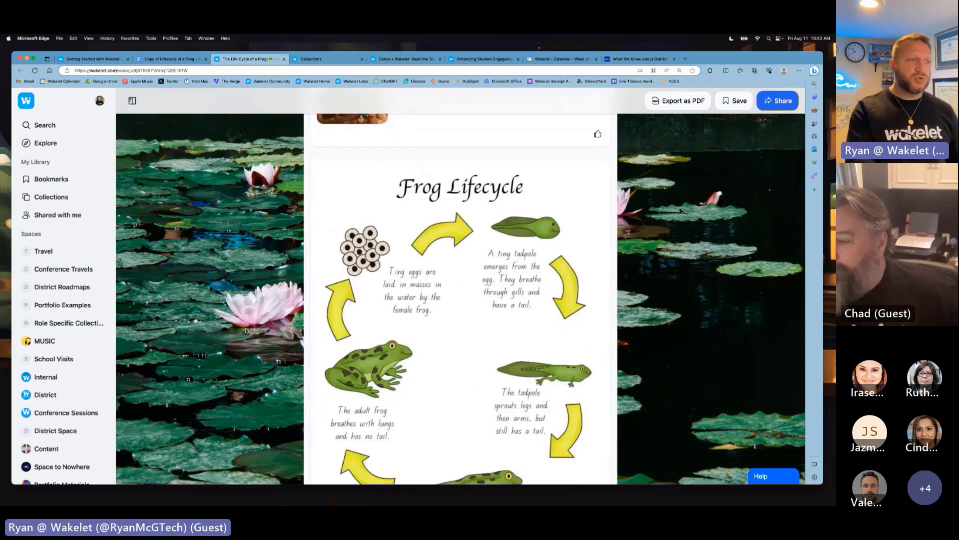
scroll(245, 330, "down", 8)
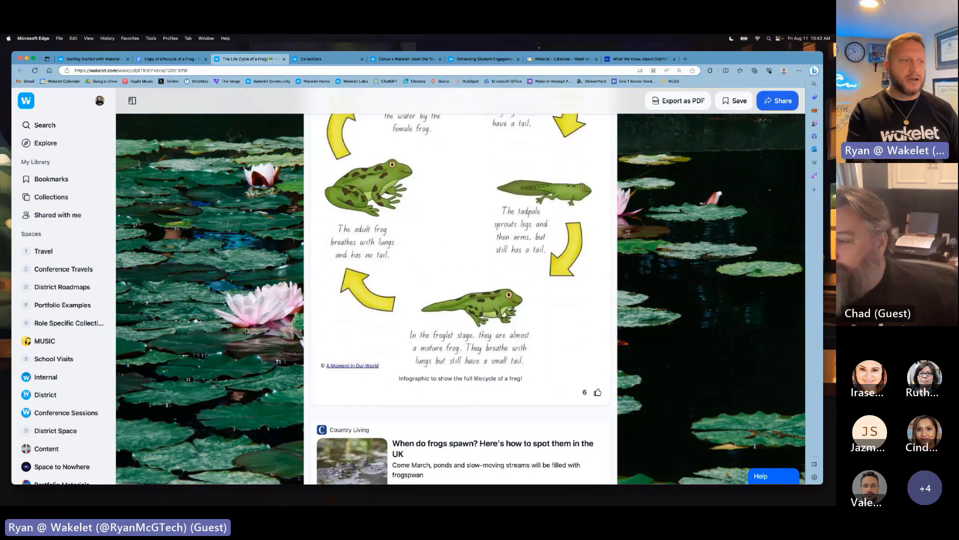
scroll(246, 330, "down", 2)
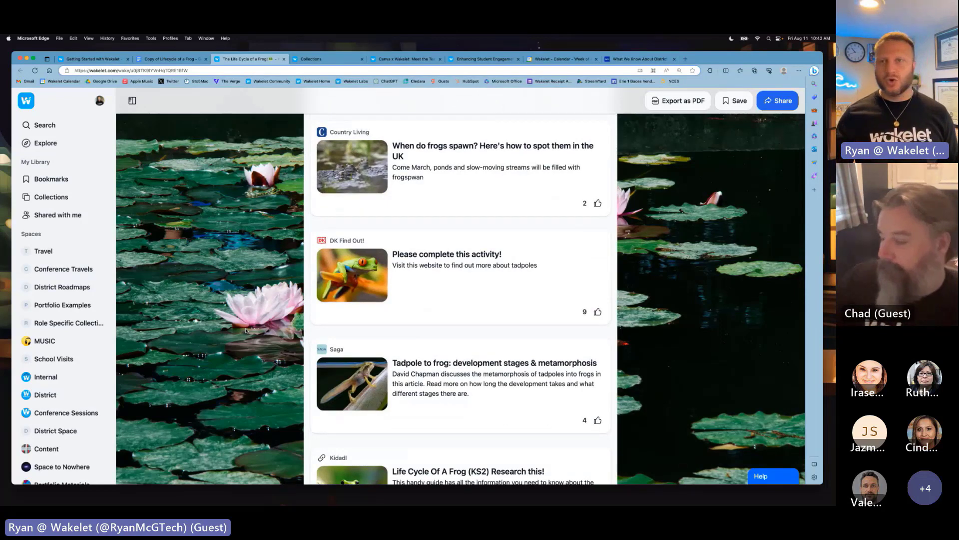
scroll(246, 330, "down", 6)
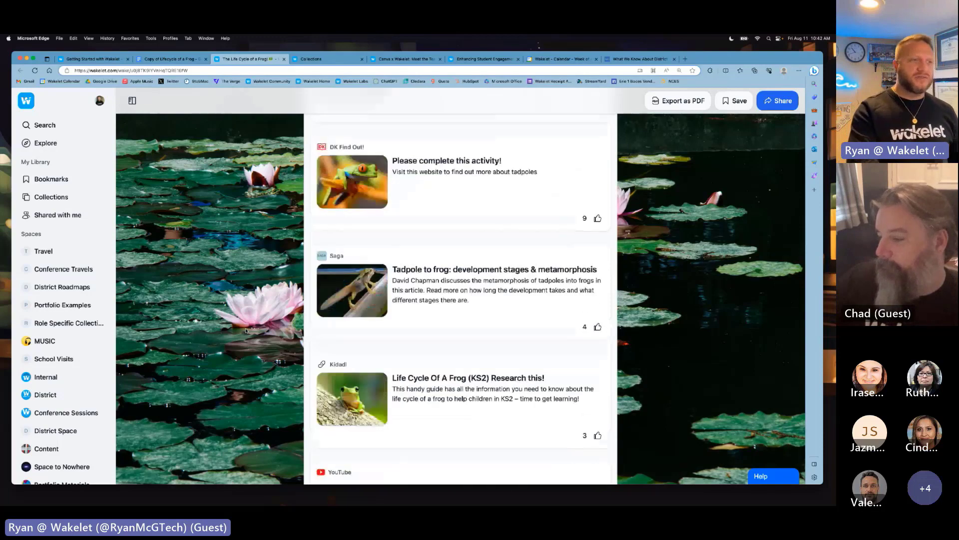
scroll(245, 329, "down", 3)
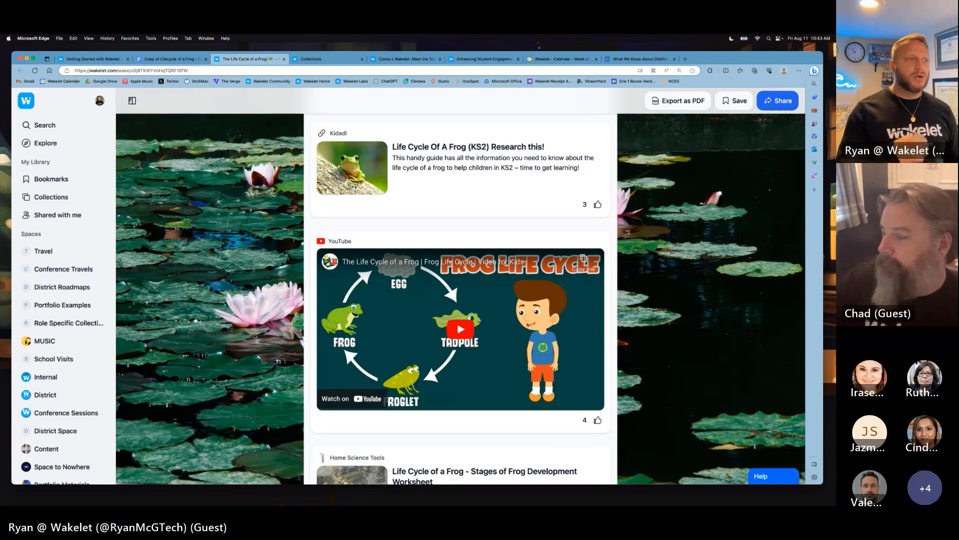
scroll(255, 336, "down", 3)
scroll(254, 335, "down", 6)
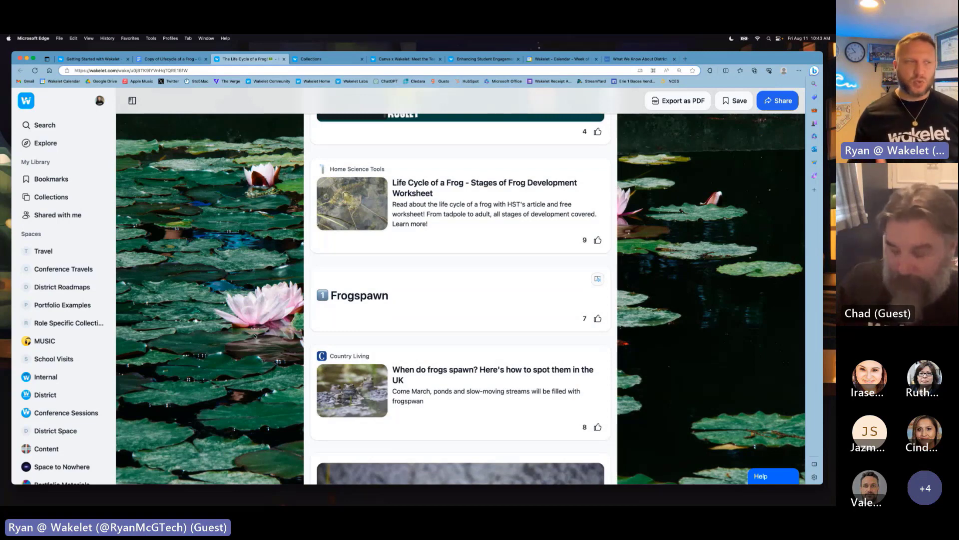
Step: Open the Frogspawn note in Immersive Reader, reloading the collection page to retry, and play the text aloud
left_click(598, 279)
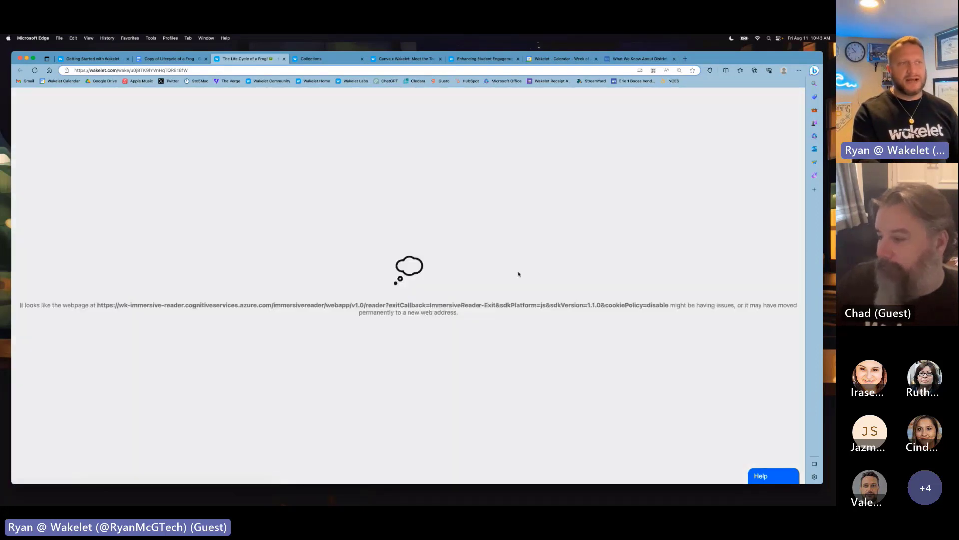
left_click(35, 71)
scroll(477, 302, "down", 10)
scroll(477, 303, "down", 9)
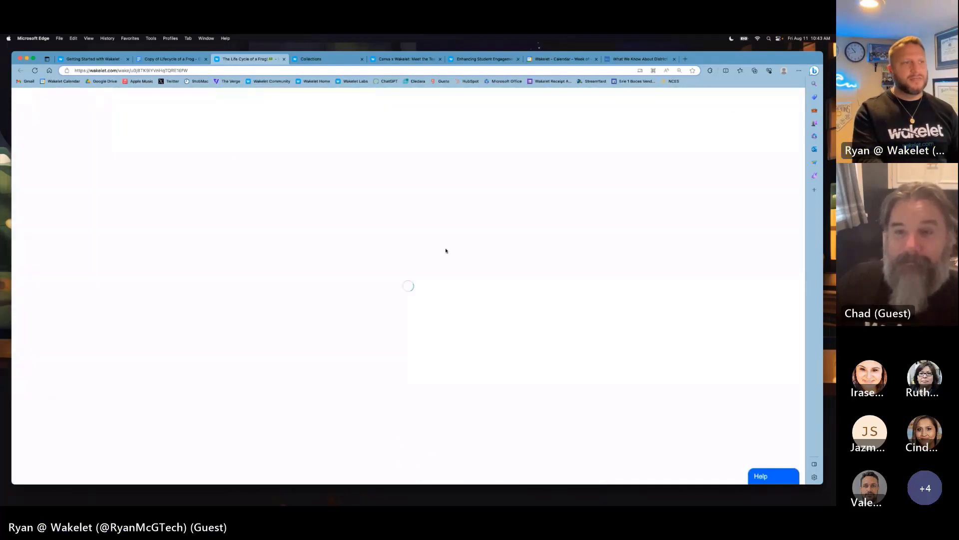
left_click(408, 455)
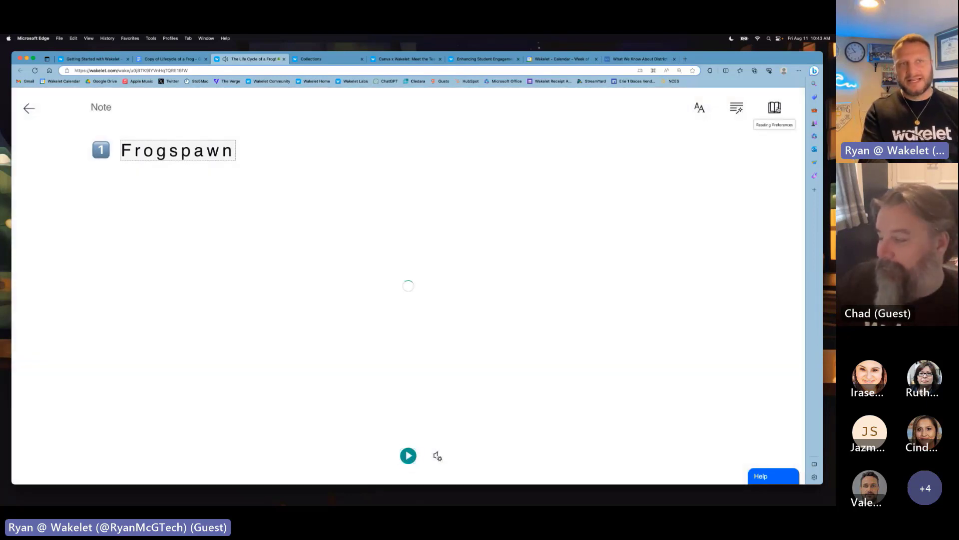
Step: View the translation languages in Immersive Reader's reading preferences, then return to the frog collection
left_click(774, 107)
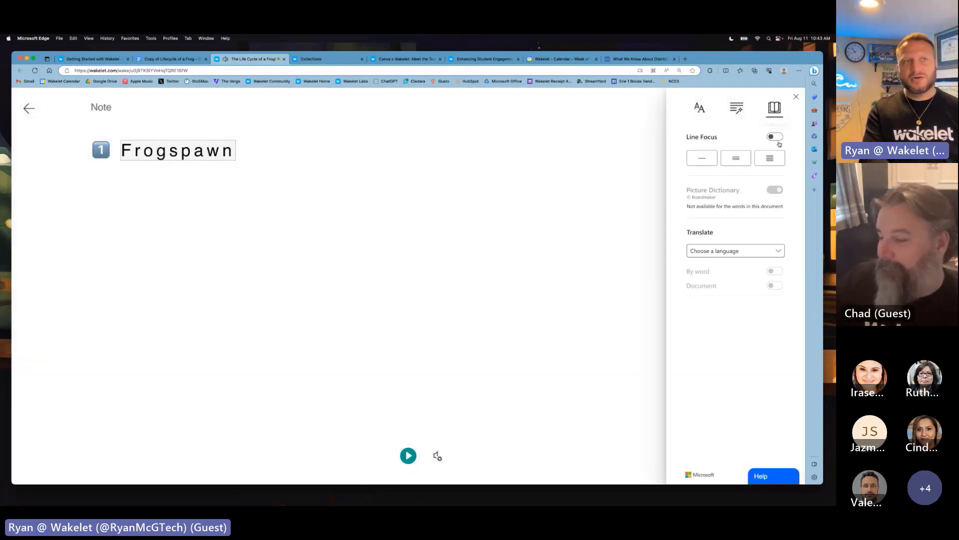
left_click(778, 251)
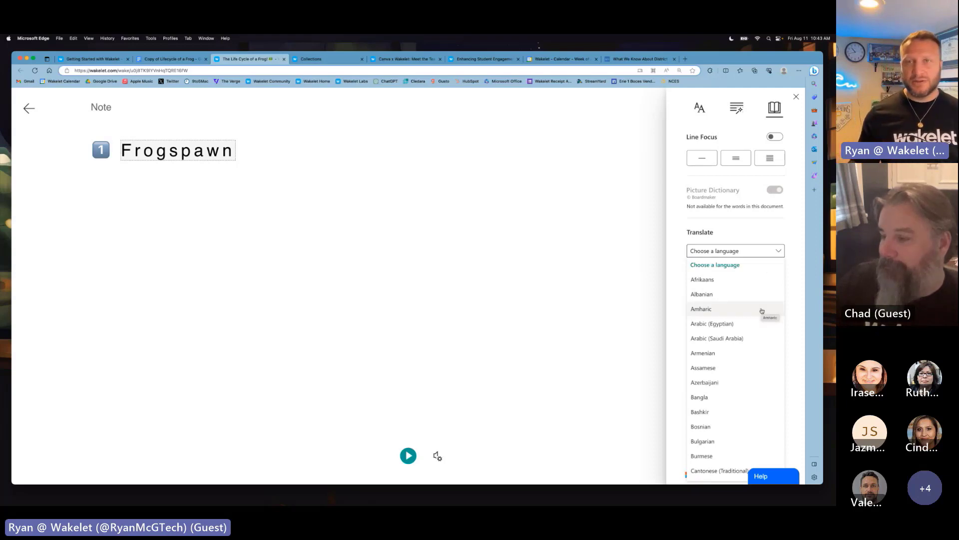
left_click(613, 141)
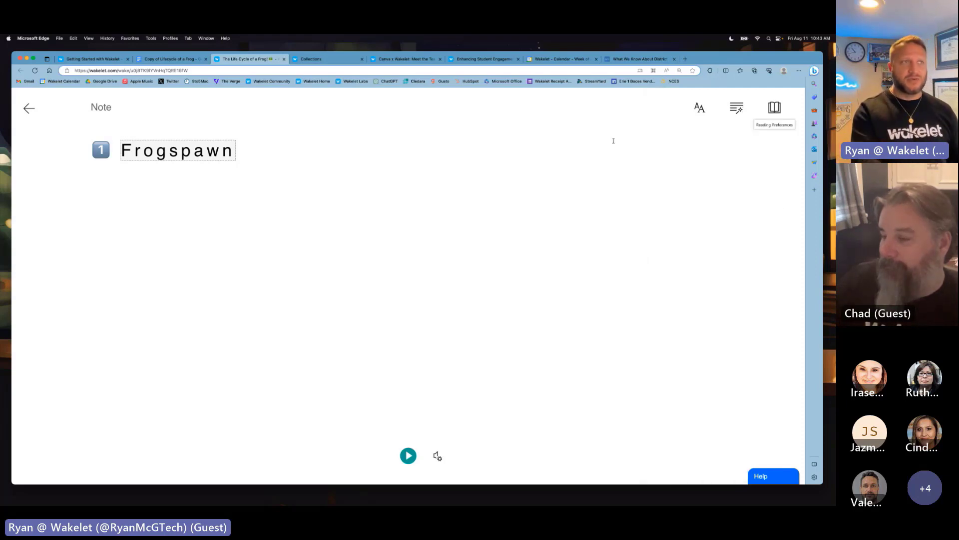
left_click(28, 110)
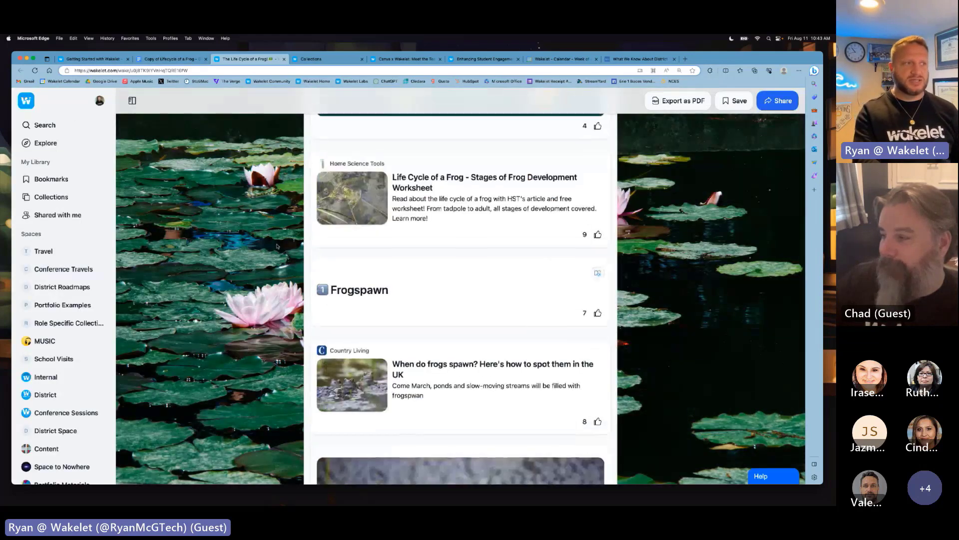
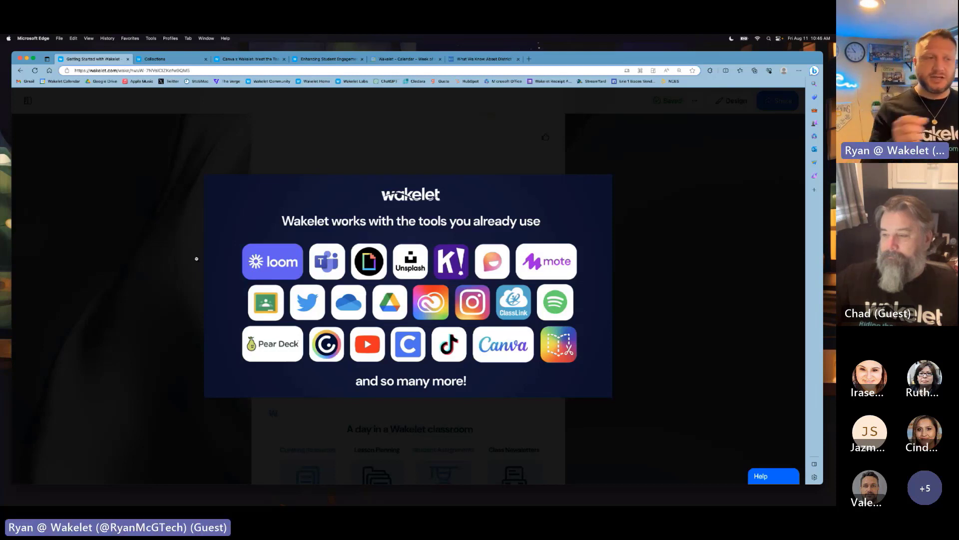
Step: Close the enlarged tools image and review the Getting Started collection's sign-up instructions and blank notebook section
left_click(191, 273)
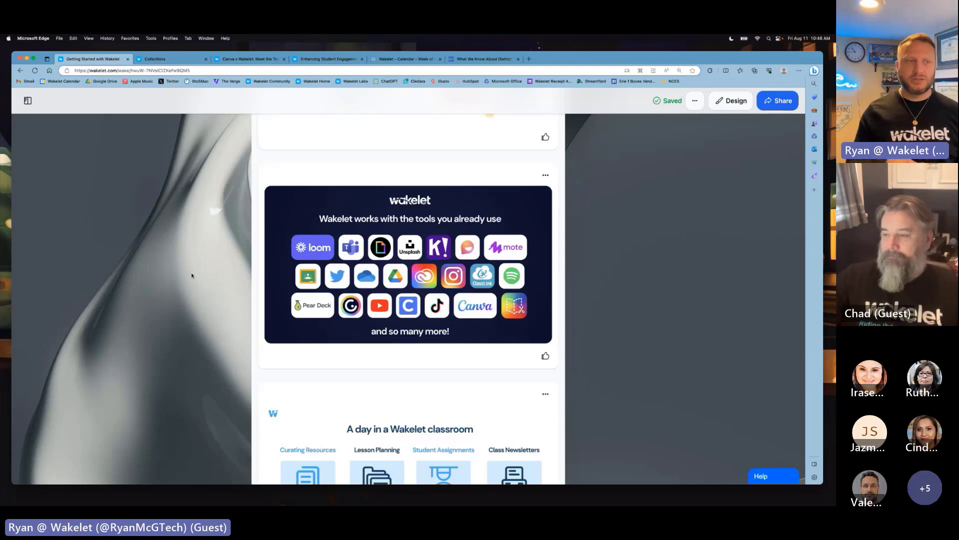
scroll(192, 274, "down", 8)
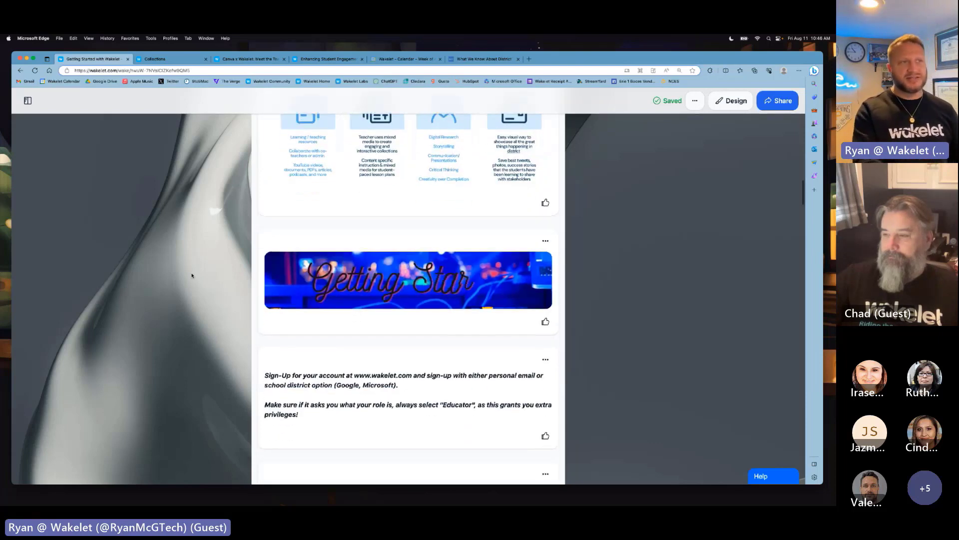
scroll(191, 275, "down", 10)
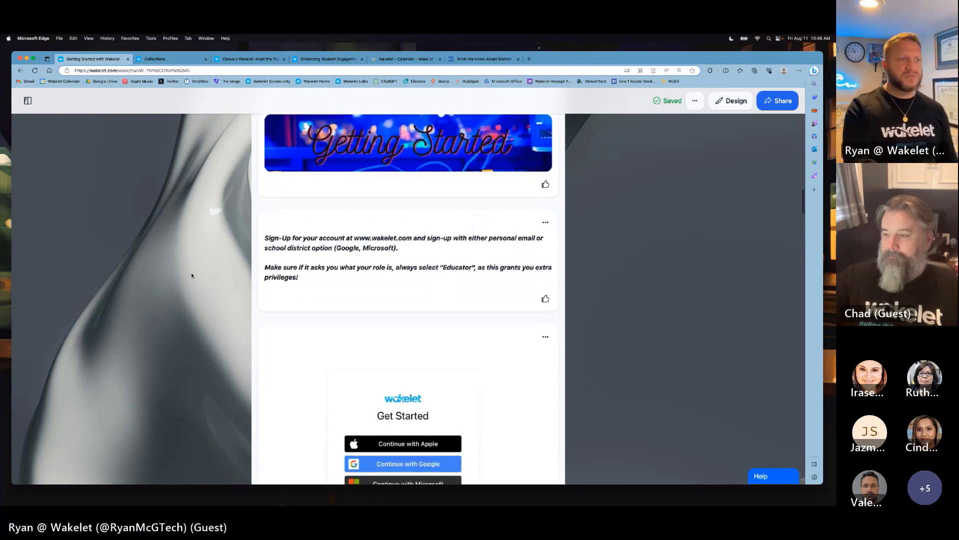
scroll(191, 275, "down", 3)
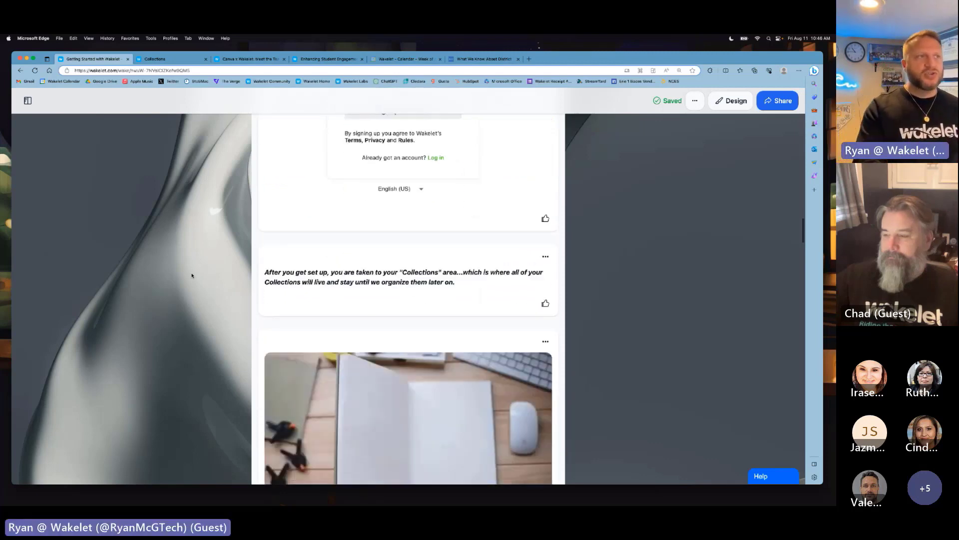
scroll(191, 275, "up", 2)
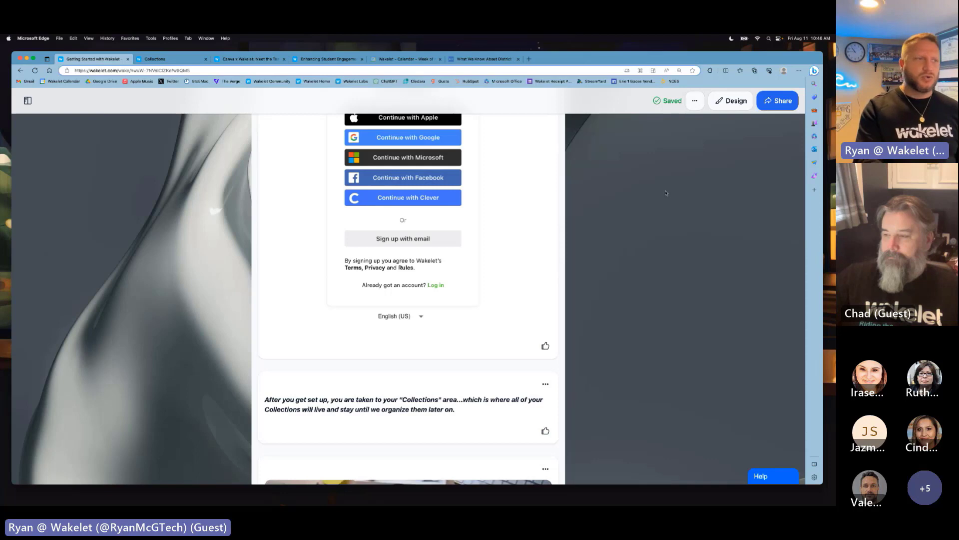
scroll(350, 247, "down", 5)
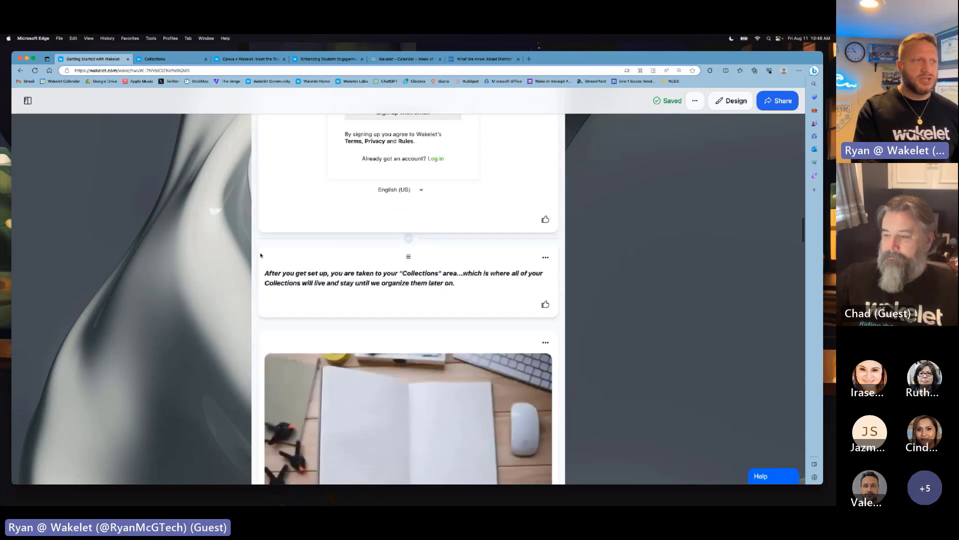
scroll(231, 276, "down", 5)
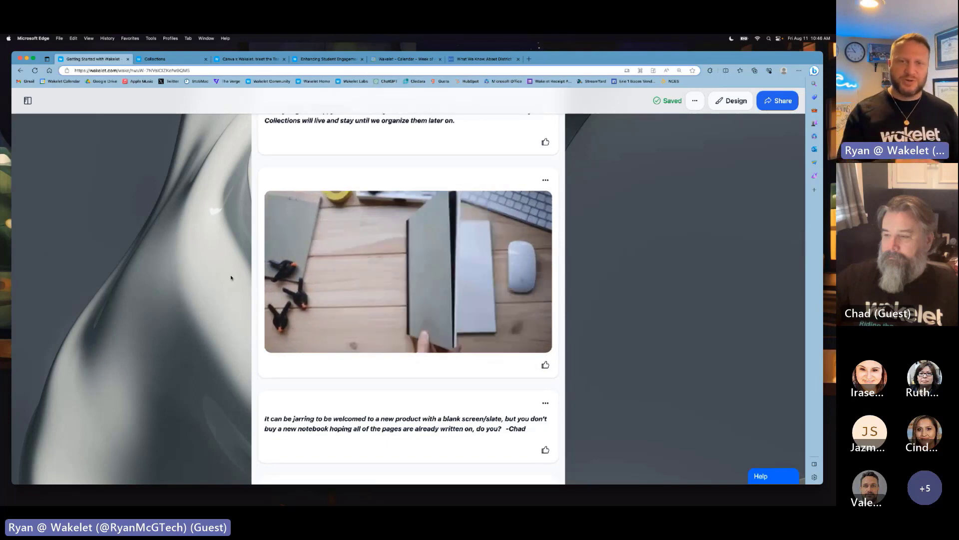
scroll(231, 278, "down", 1)
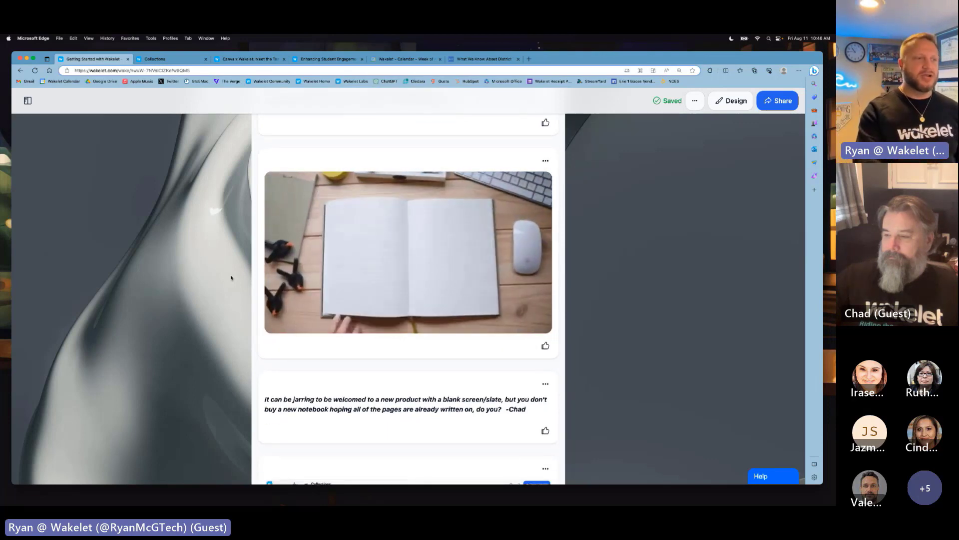
Step: Review the Wakelet Navigation 101 and Create a Collection sections of the Getting Started collection
scroll(231, 277, "down", 10)
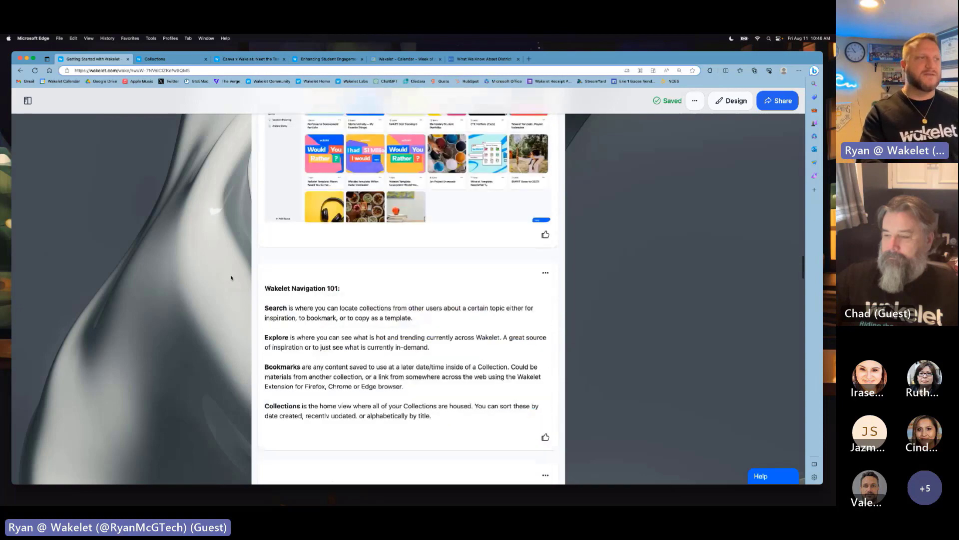
scroll(232, 278, "down", 10)
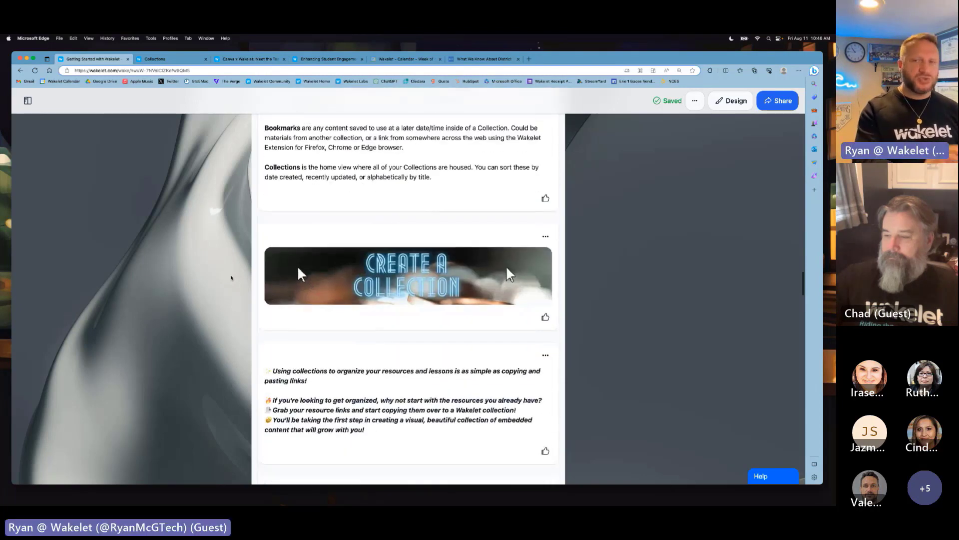
scroll(231, 277, "down", 3)
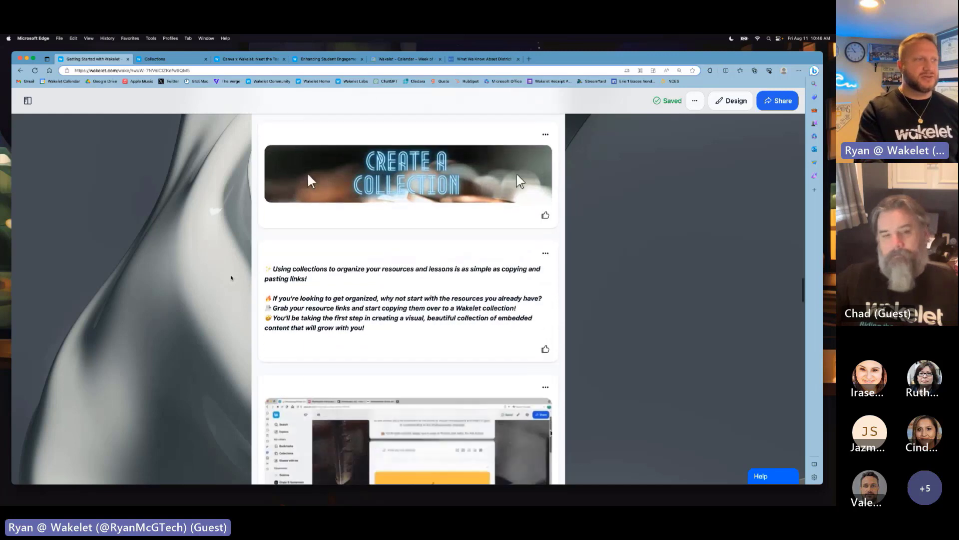
scroll(209, 289, "down", 2)
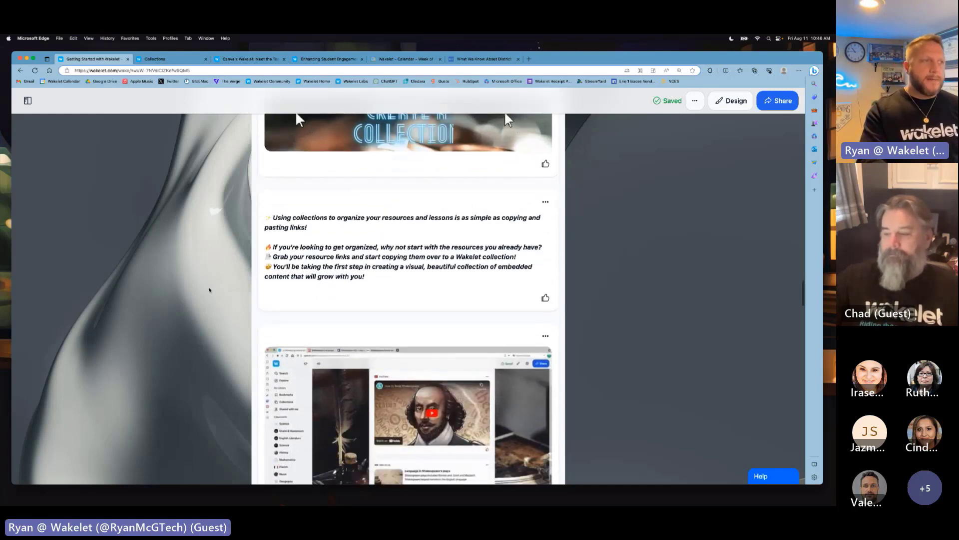
scroll(209, 289, "down", 3)
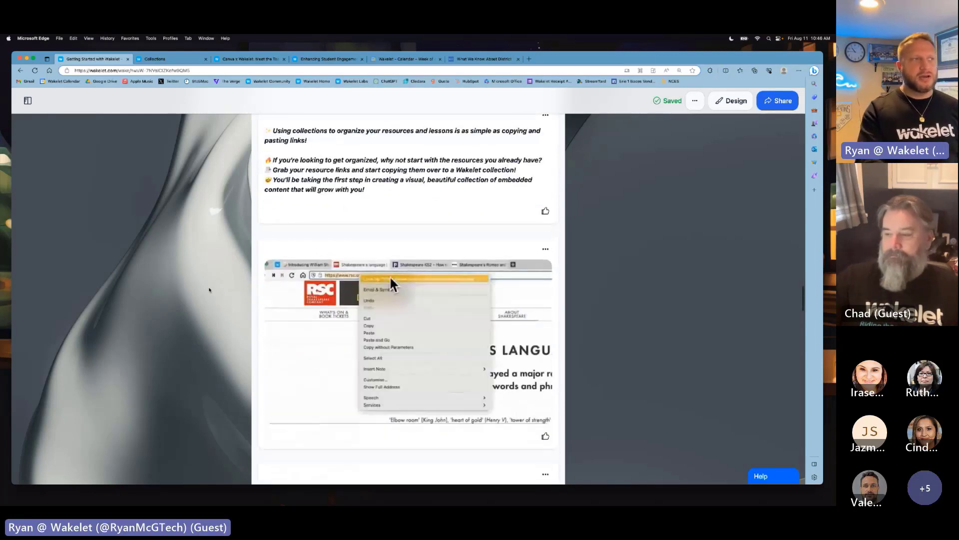
Step: Create a new collection from the Collections library and title it "Demo Collection #1"
left_click(191, 60)
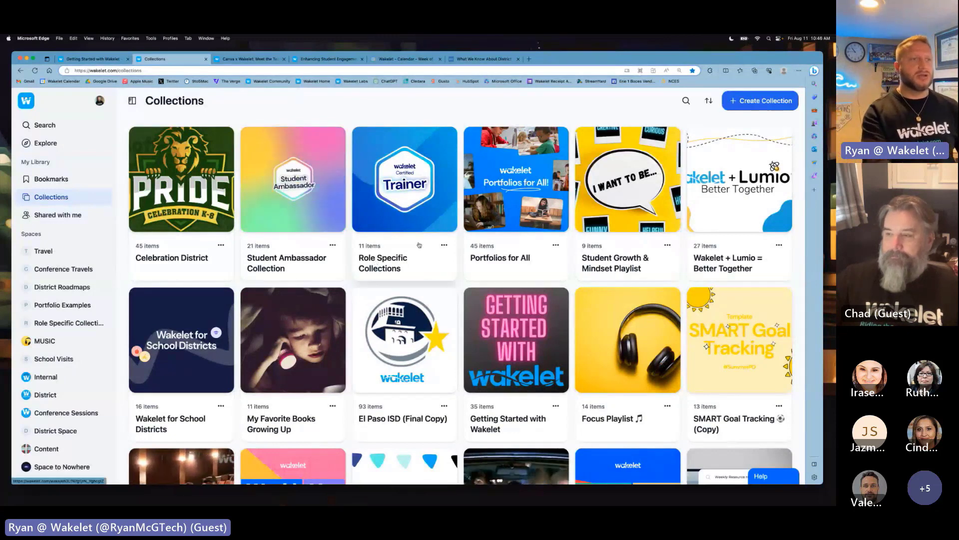
left_click(735, 101)
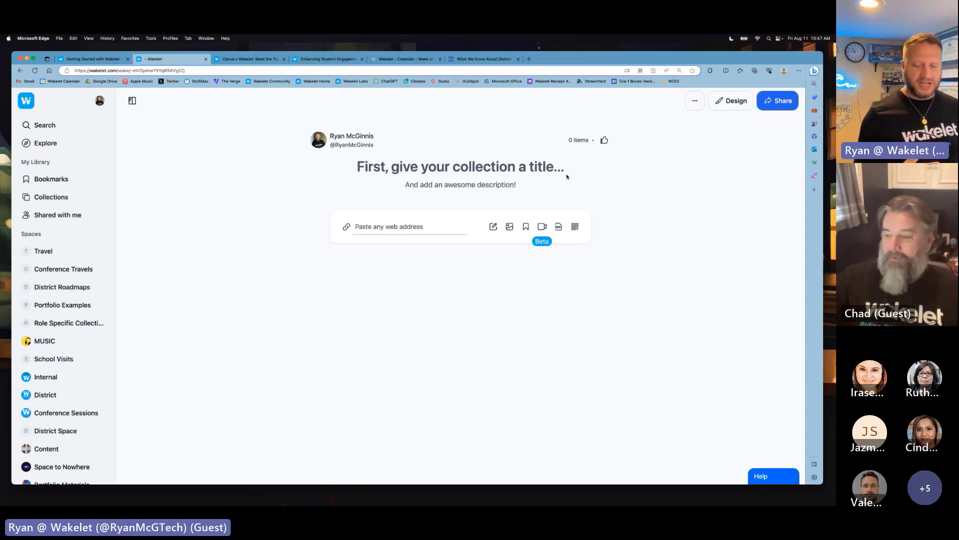
left_click(508, 168)
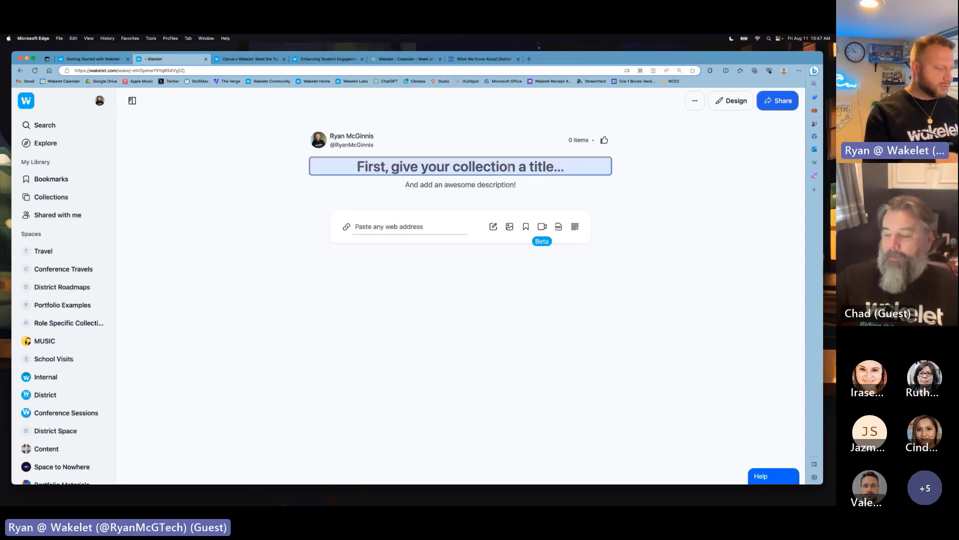
type("Demo")
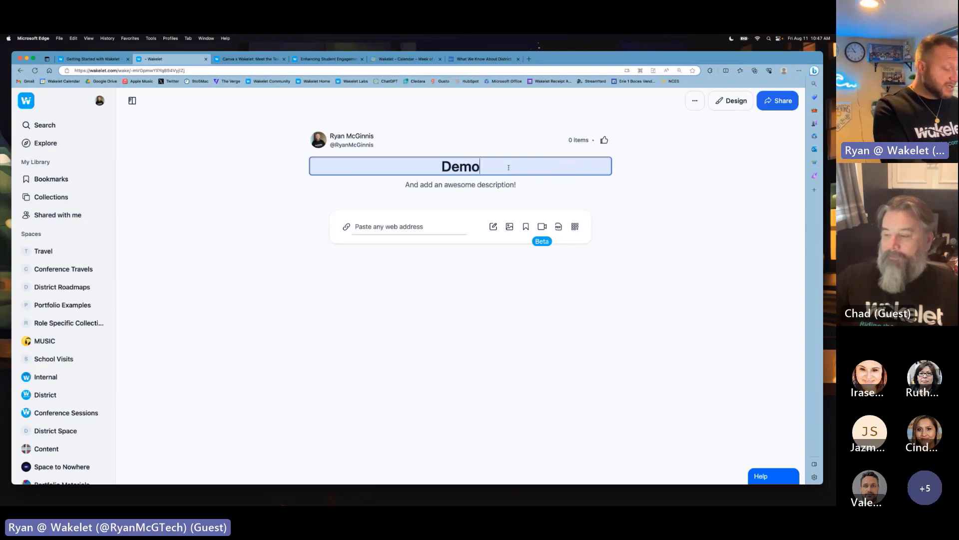
type(" Collection #1")
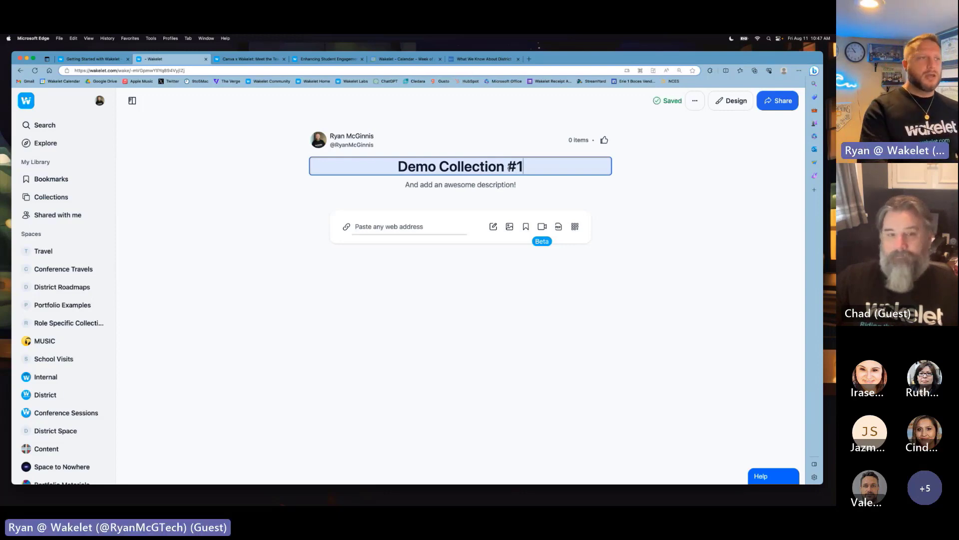
Step: Add the description "Training Session #1 for PSJASD" to the new collection
left_click(458, 184)
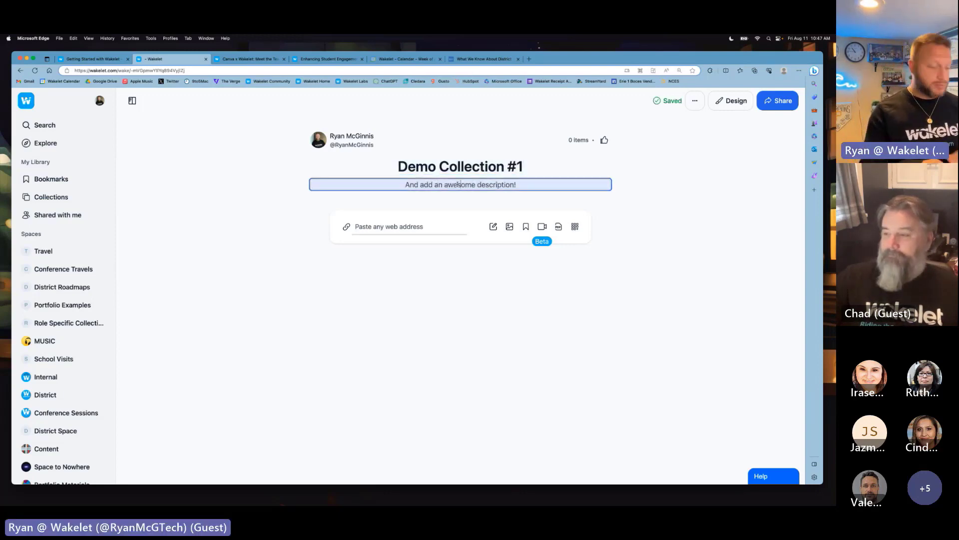
type("Trainin")
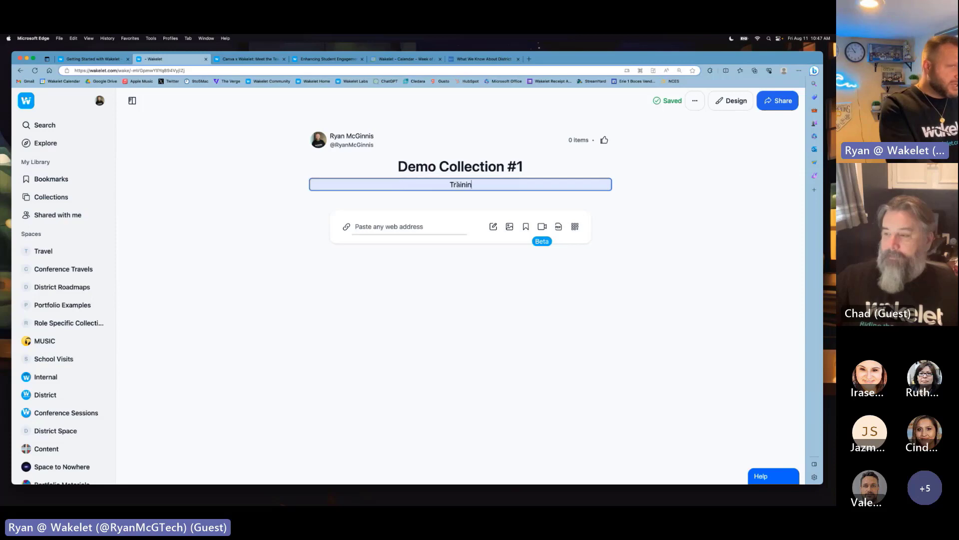
type("g Session")
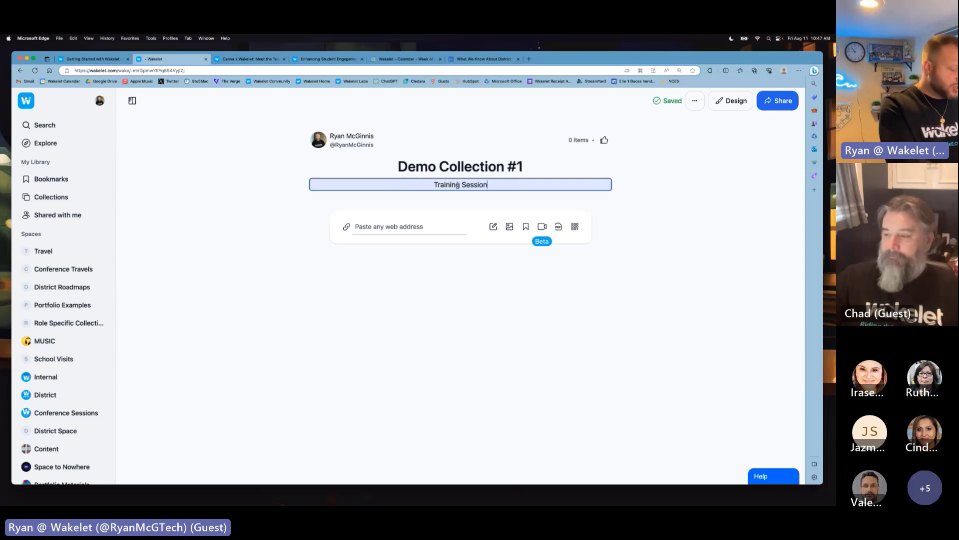
type(" #1 for ")
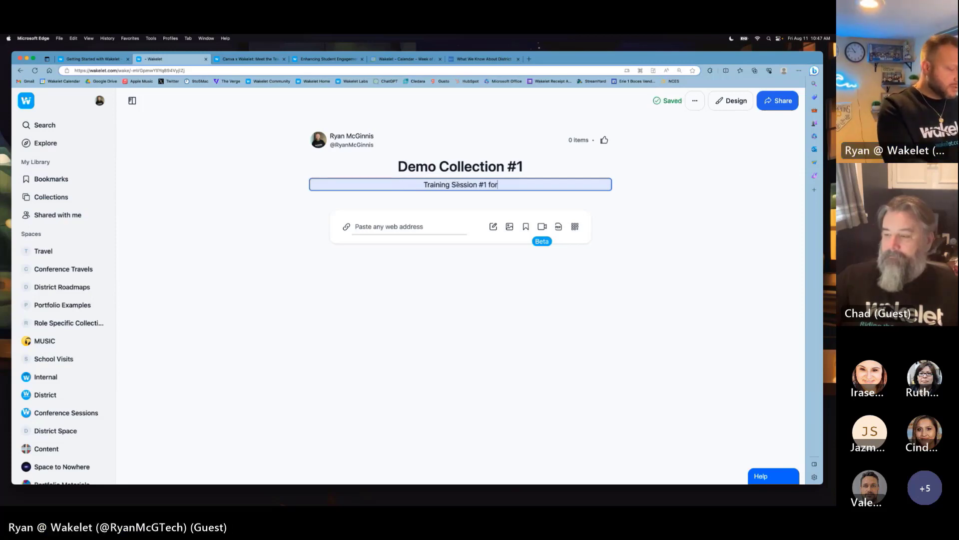
type("PSJ")
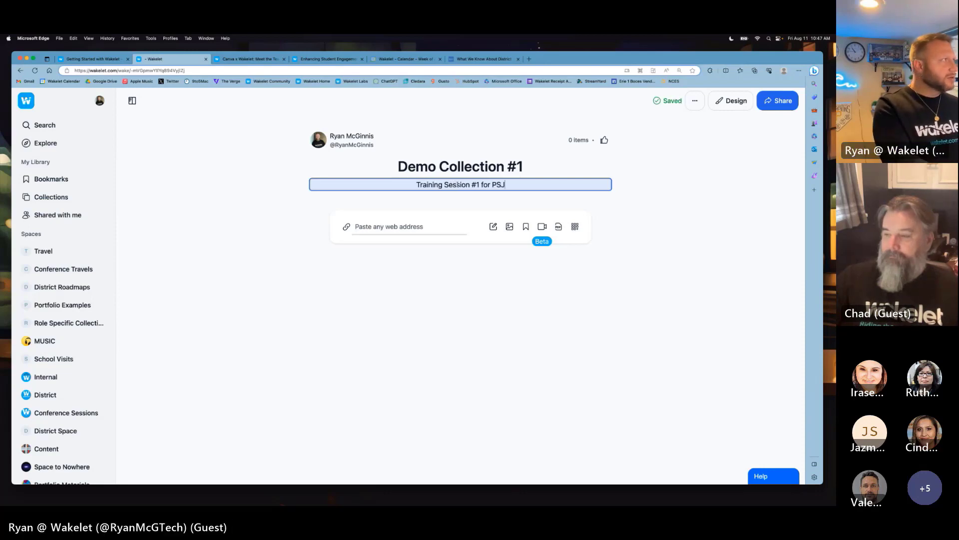
type("ASD")
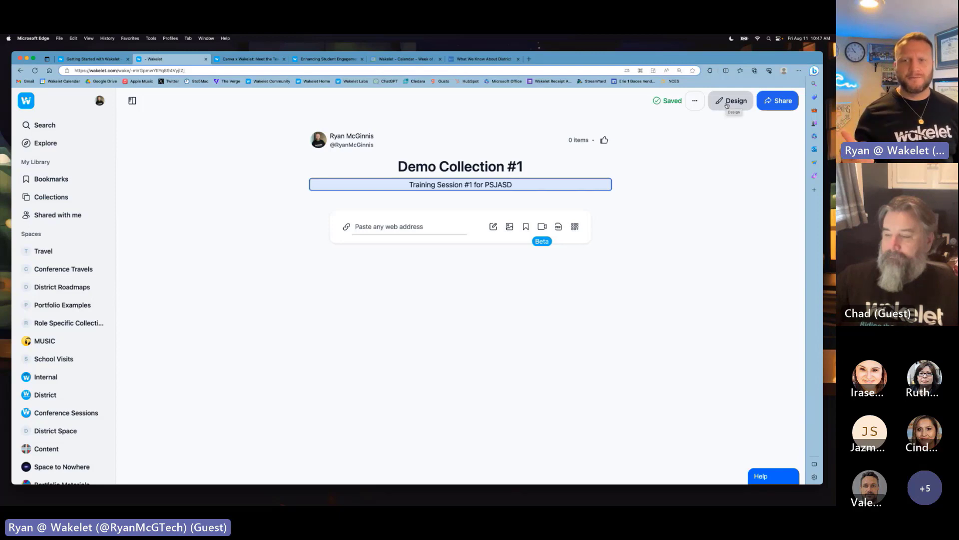
Step: Start a Canva design for the collection's cover image, allowing Canva's third-party cookie
left_click(727, 106)
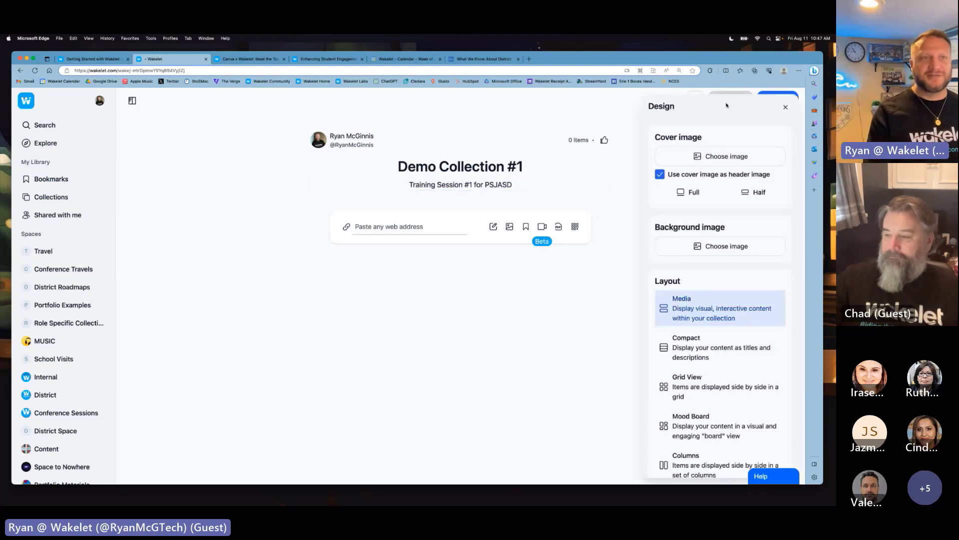
left_click(725, 161)
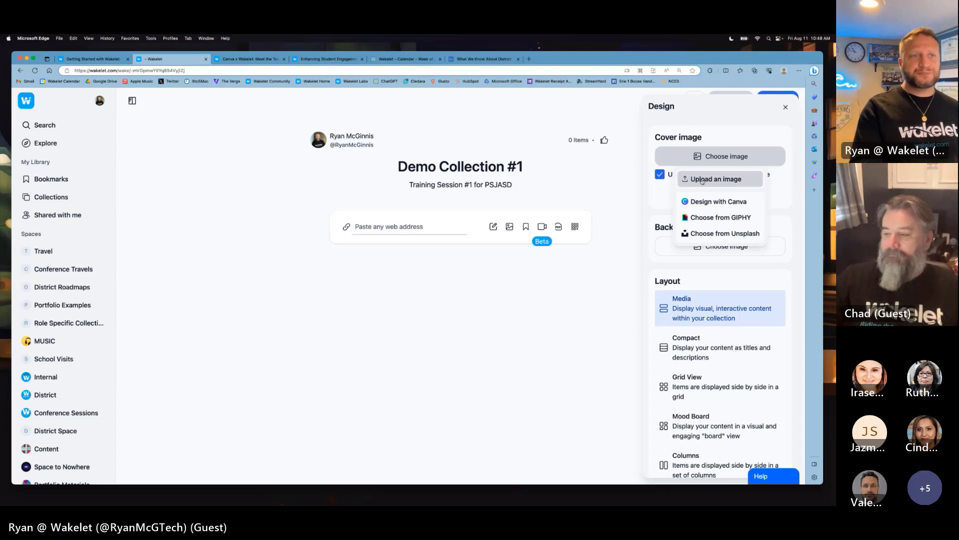
left_click(715, 202)
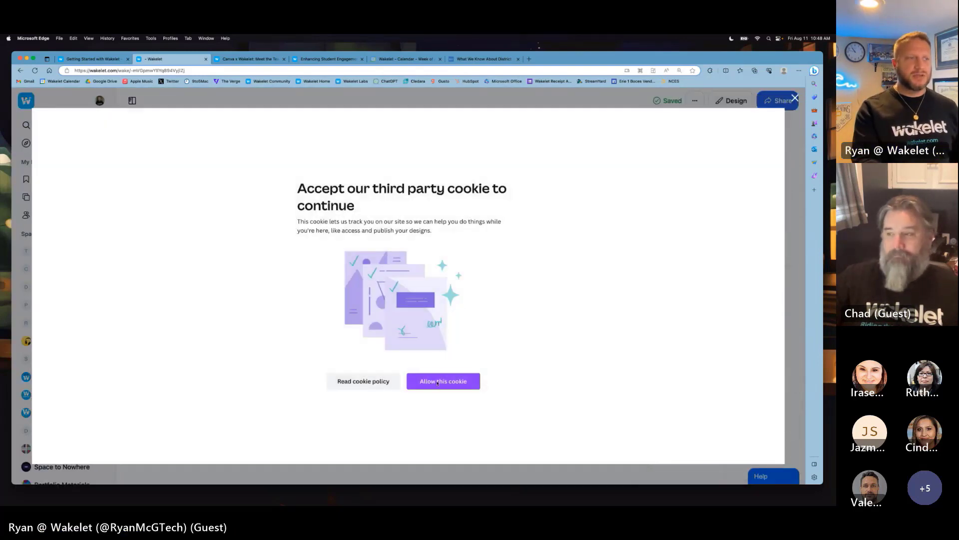
left_click(434, 382)
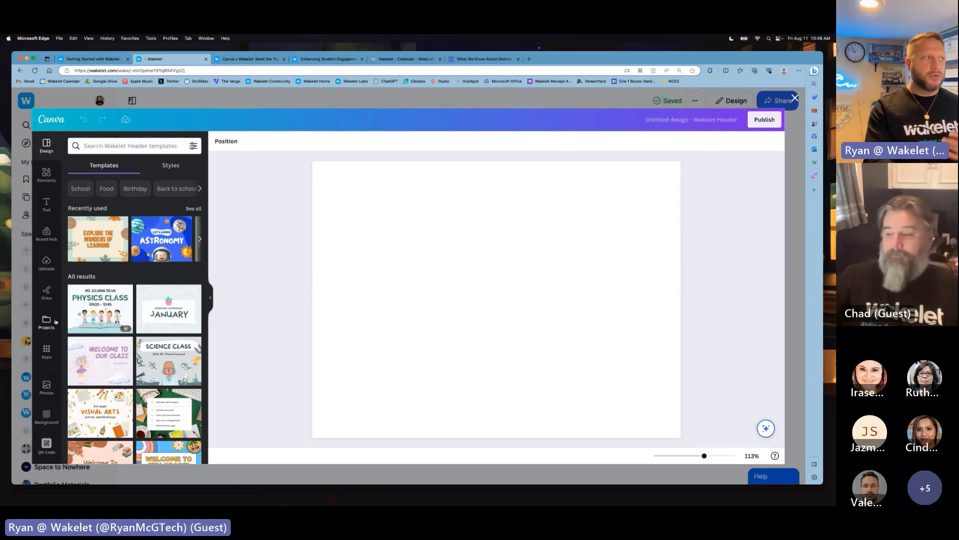
Step: Set the uploaded blue-green gradient as the design's background and add the uploaded white Wakelet logo
left_click(45, 262)
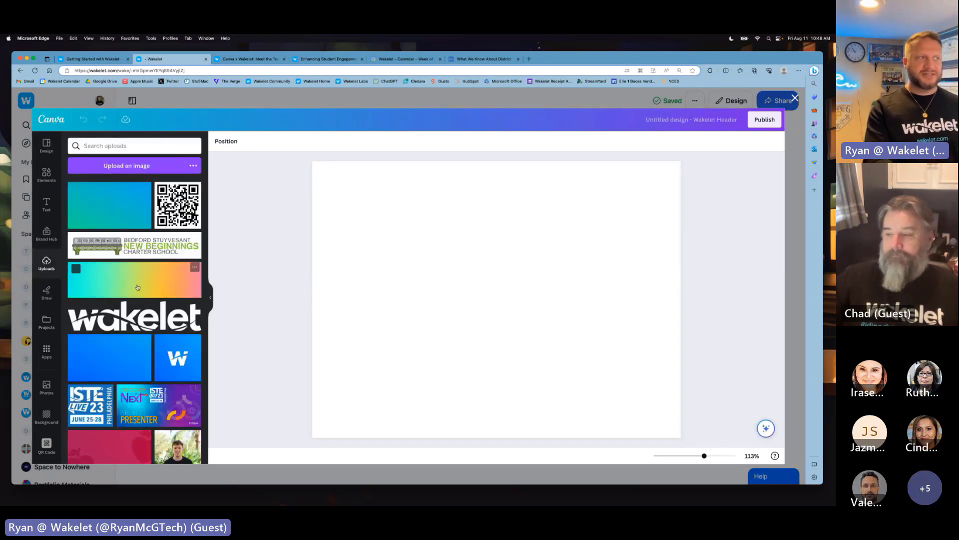
scroll(147, 297, "down", 1)
scroll(147, 296, "down", 4)
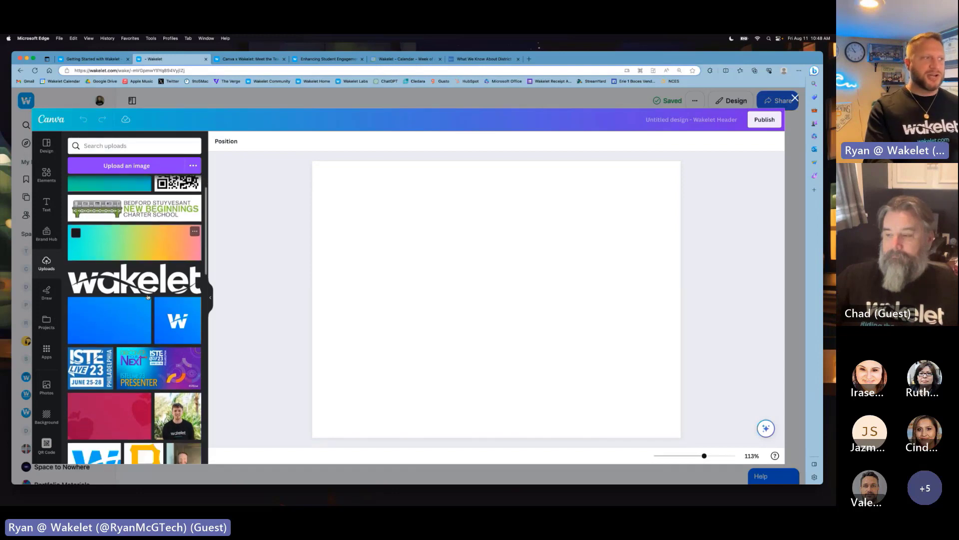
scroll(143, 250, "up", 4)
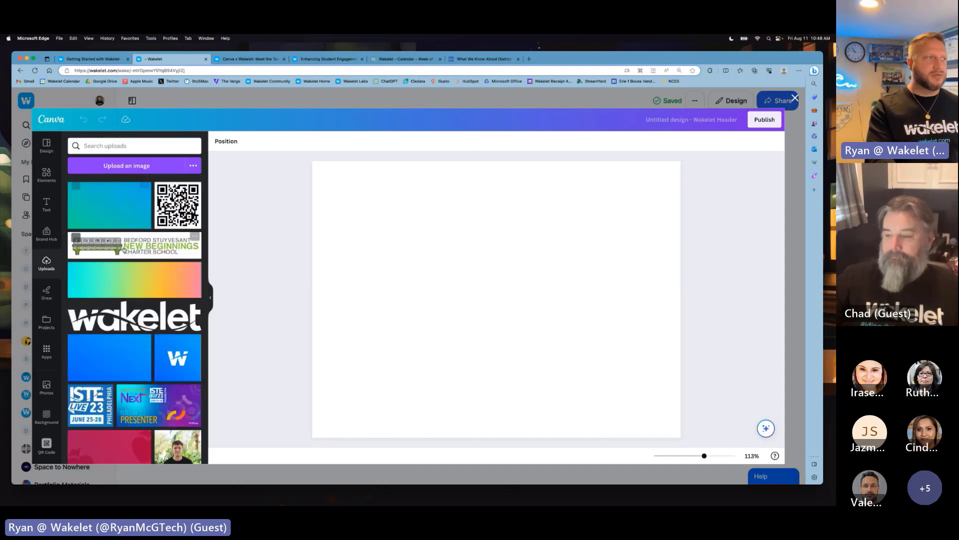
left_click(125, 213)
right_click(459, 274)
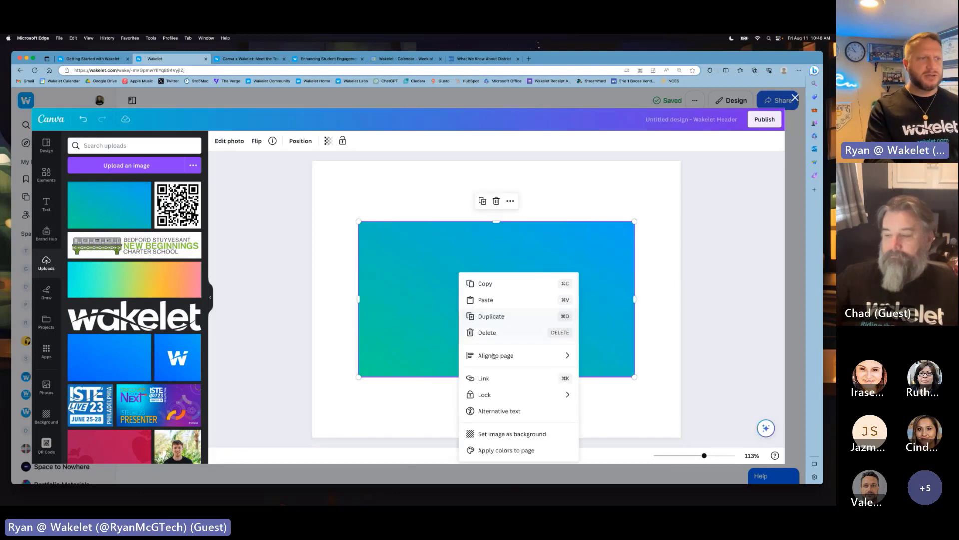
left_click(504, 435)
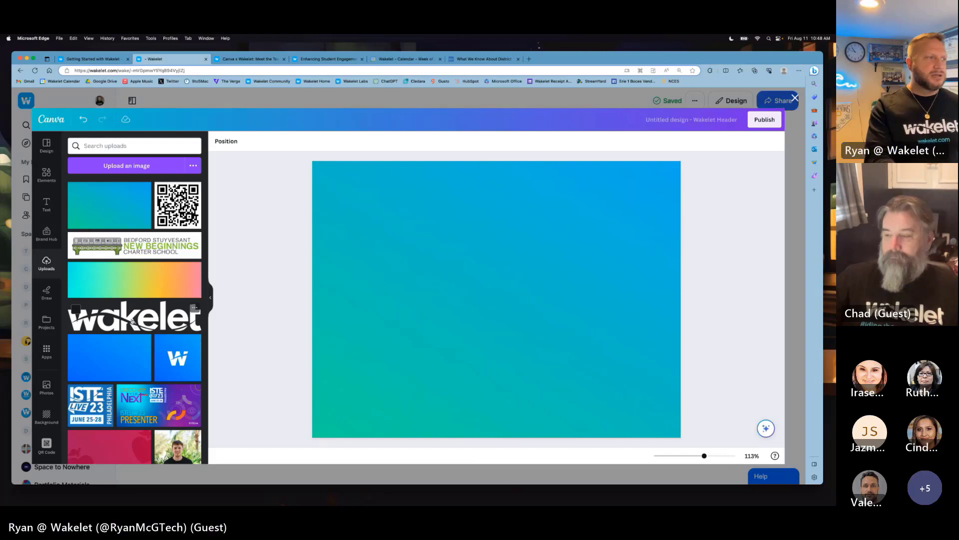
left_click(135, 322)
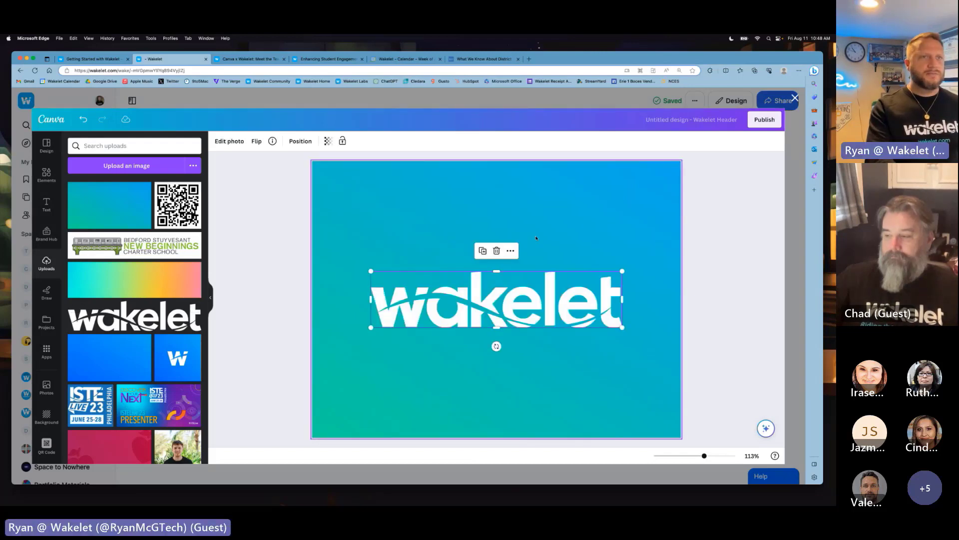
Step: Search Canva's elements for "wave" and add the curling blue ocean wave with white foam from the graphics
left_click(46, 175)
left_click(121, 146)
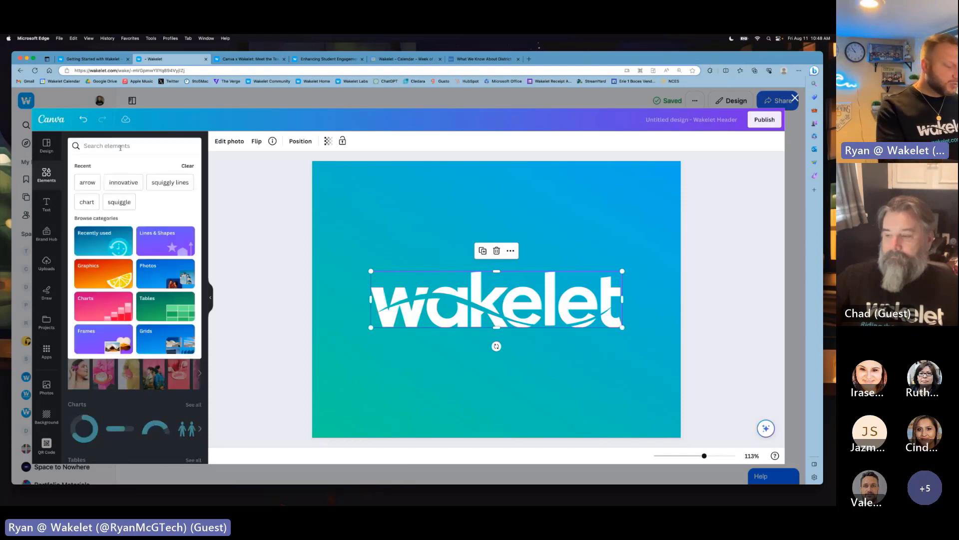
type("wave")
key("Return")
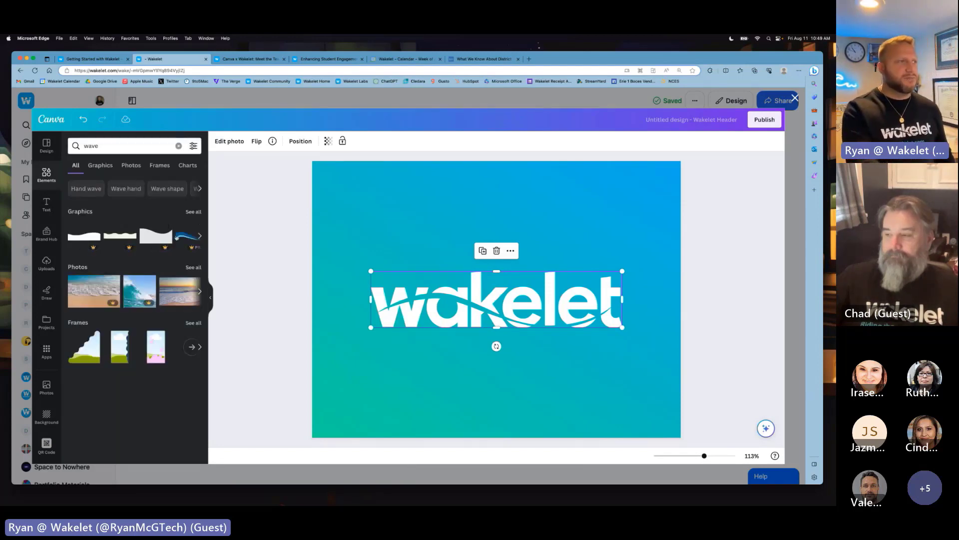
left_click(189, 214)
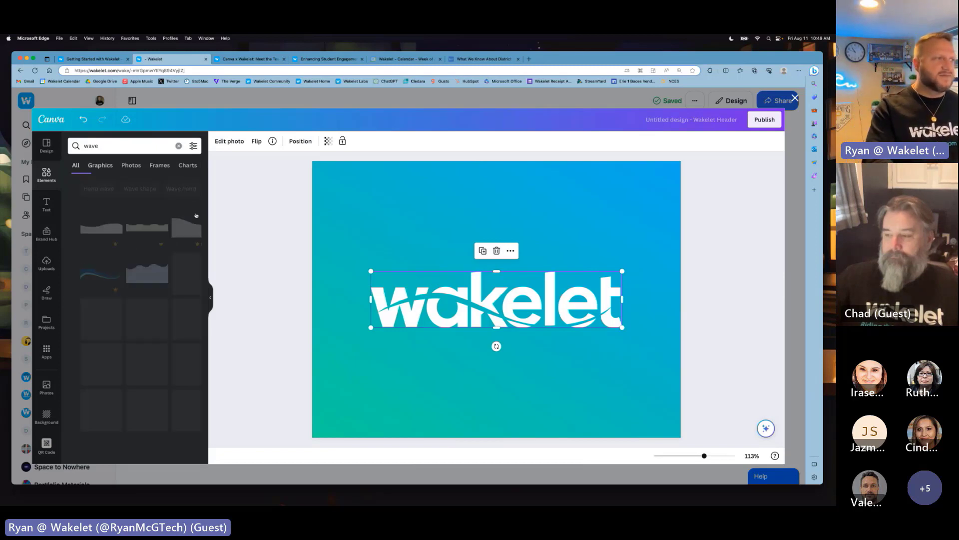
scroll(149, 288, "down", 2)
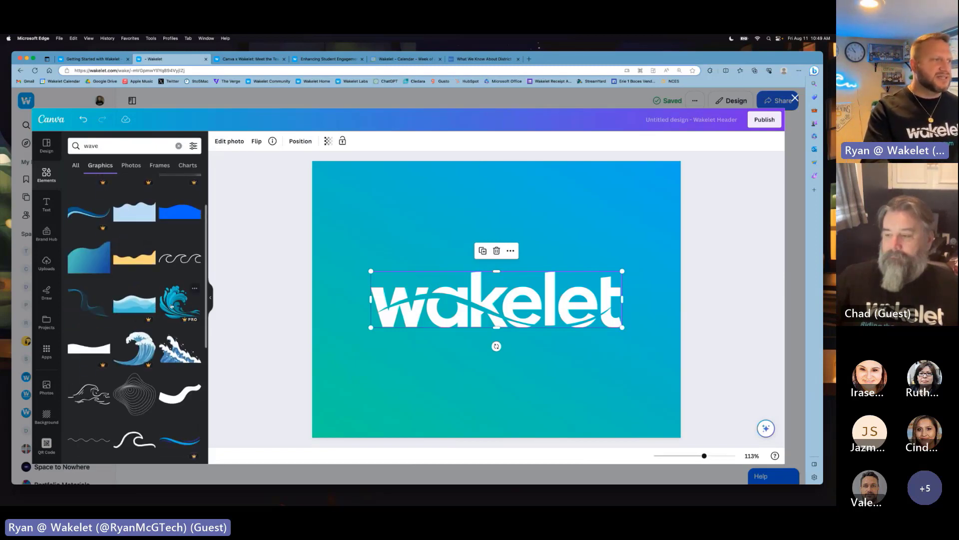
left_click(139, 342)
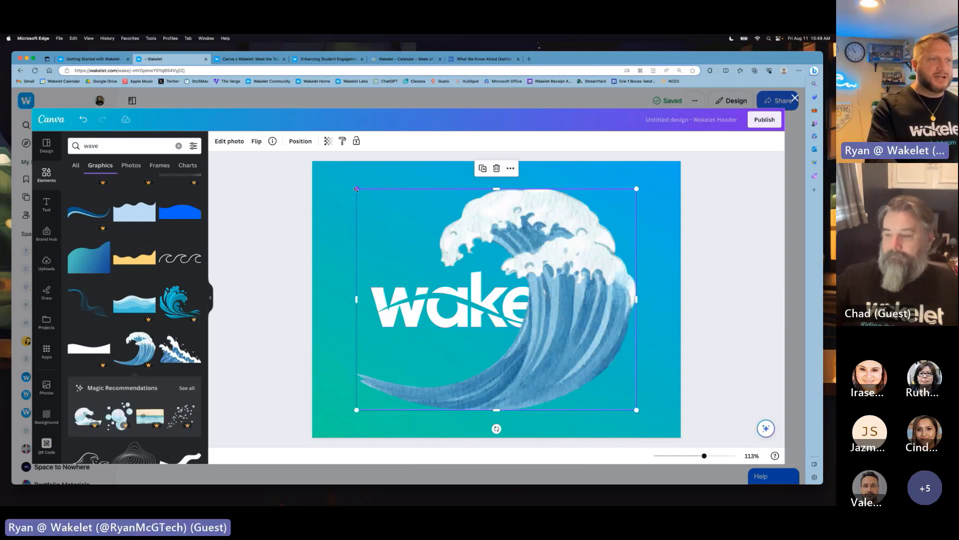
Step: Shrink the wave graphic, place it in the design's upper-right corner above the logo, and publish the design as the cover
left_click_drag(356, 189, 496, 299)
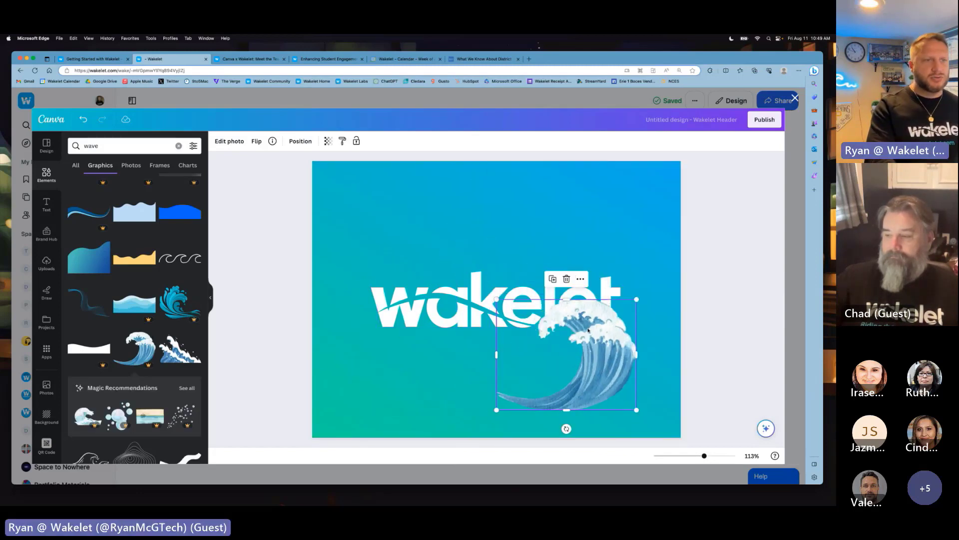
left_click_drag(602, 334, 652, 269)
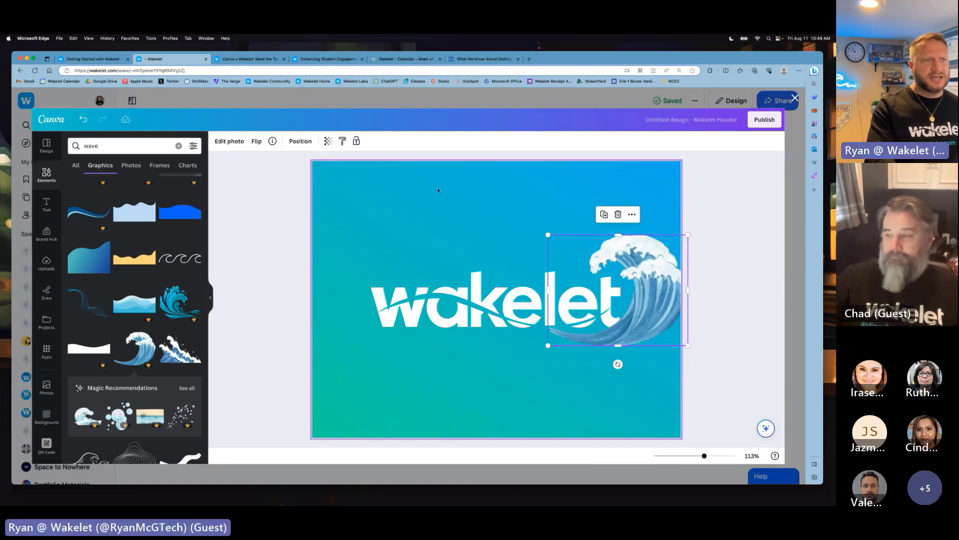
left_click_drag(548, 235, 578, 258)
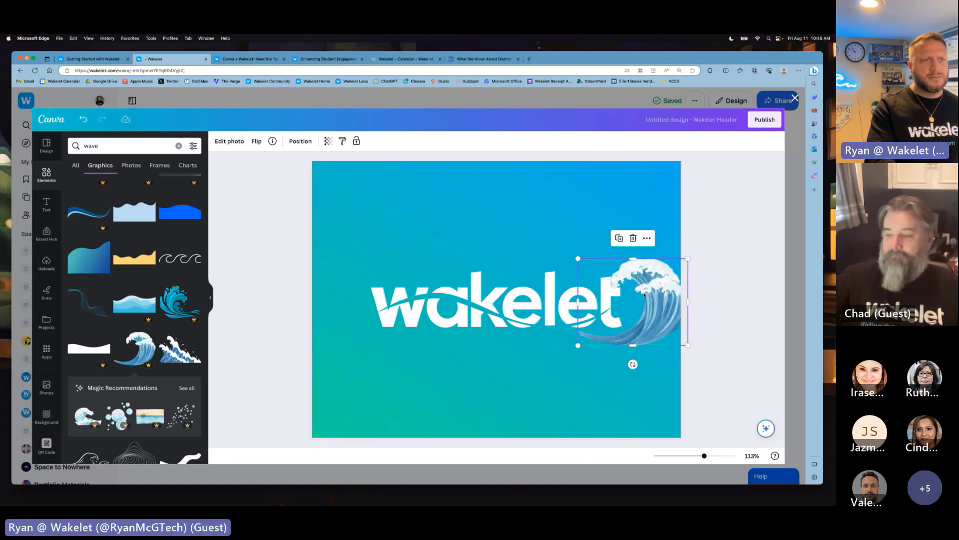
left_click_drag(645, 295, 631, 209)
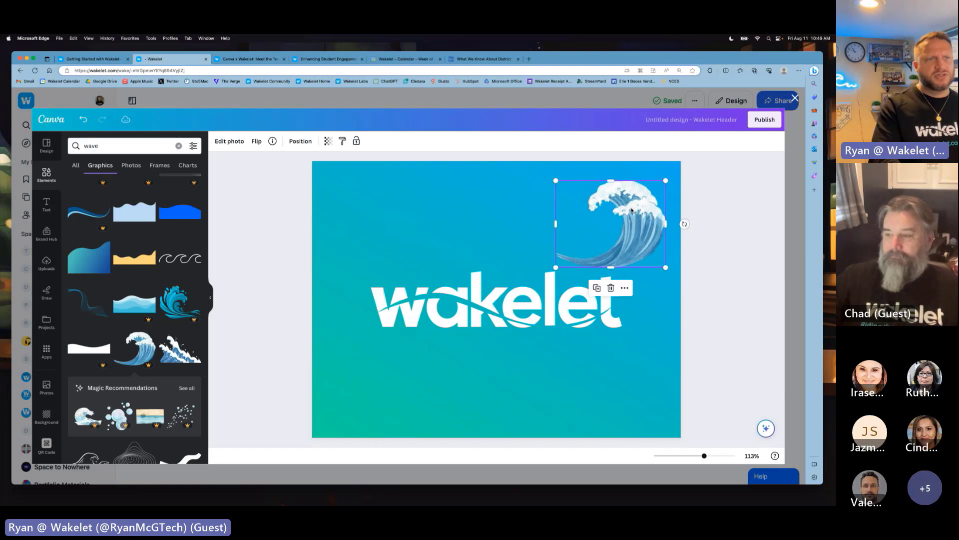
left_click(524, 208)
left_click(776, 124)
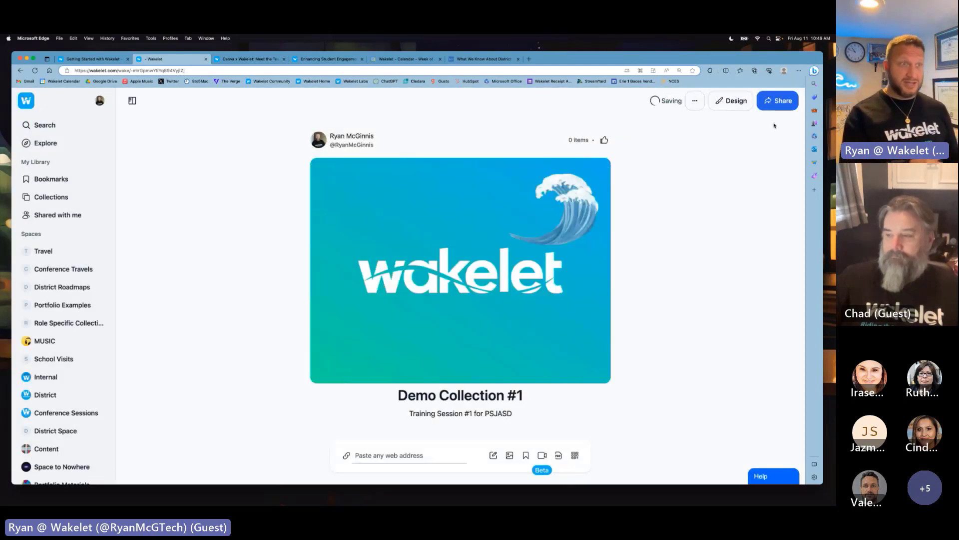
Step: Reopen the published cover image in Canva to view it for editing, then close the editor without changes
left_click(731, 101)
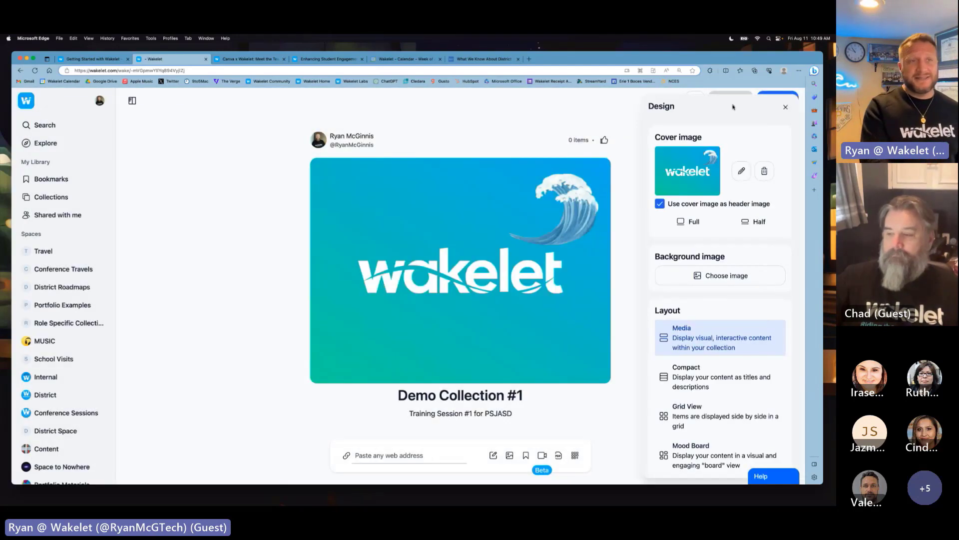
left_click(742, 172)
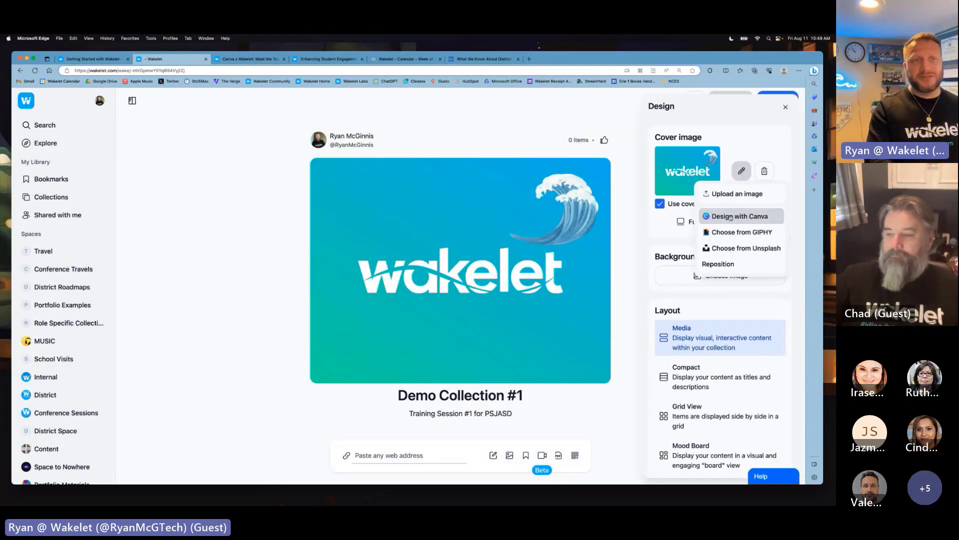
left_click(730, 215)
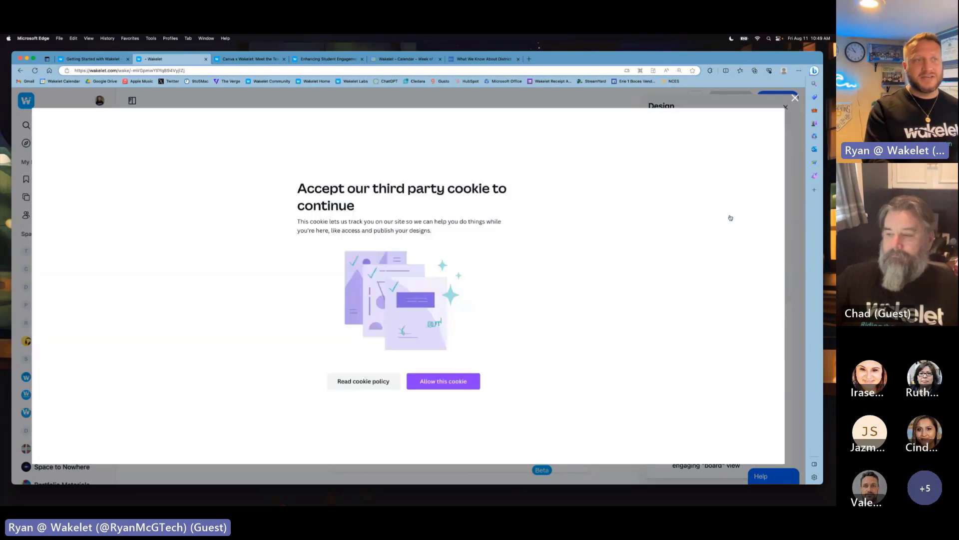
left_click(438, 381)
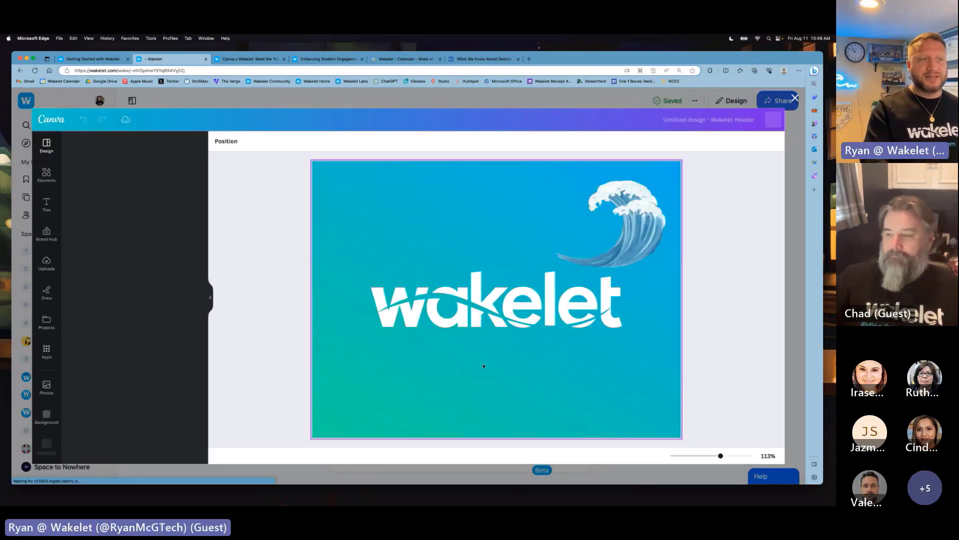
left_click(795, 98)
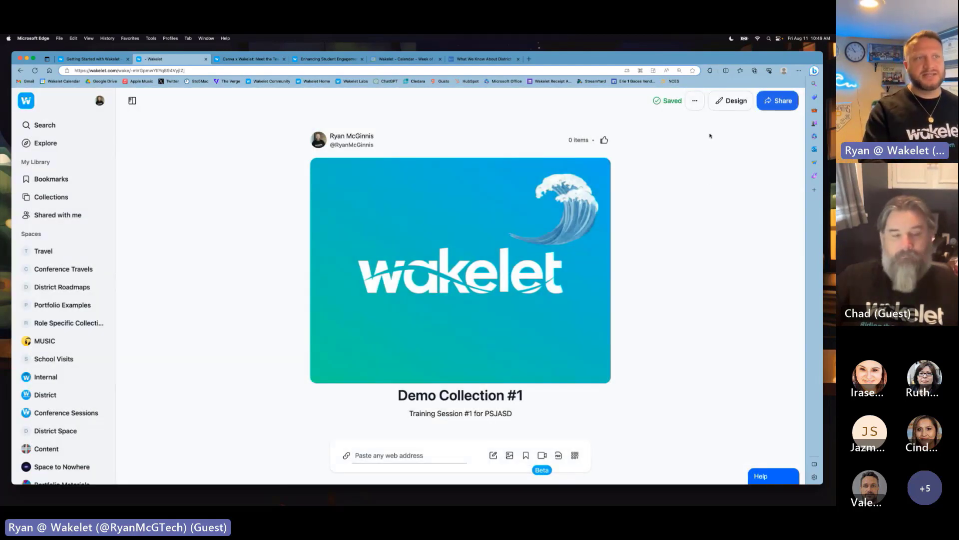
Step: Set the collection's background to the Unsplash photo of smooth abstract teal shapes and close the design settings
left_click(727, 102)
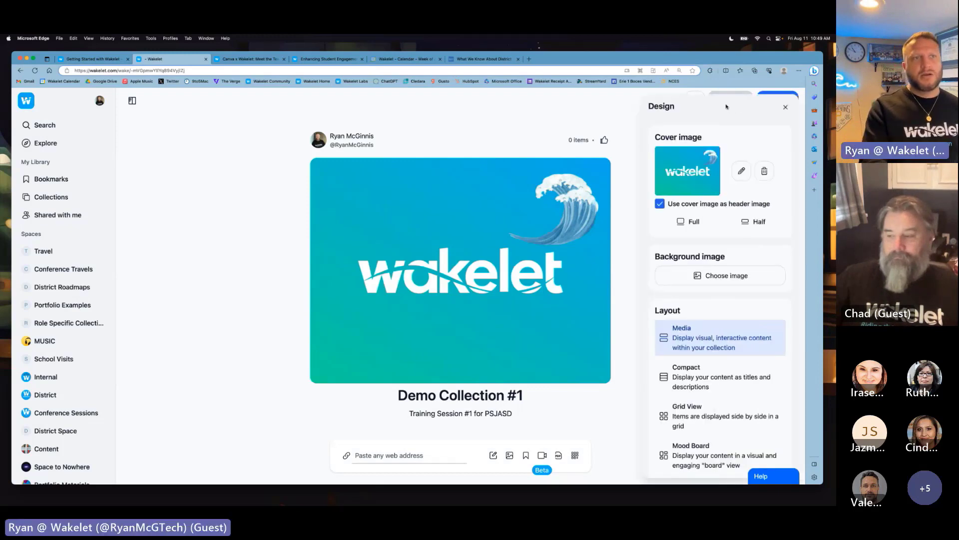
left_click(726, 276)
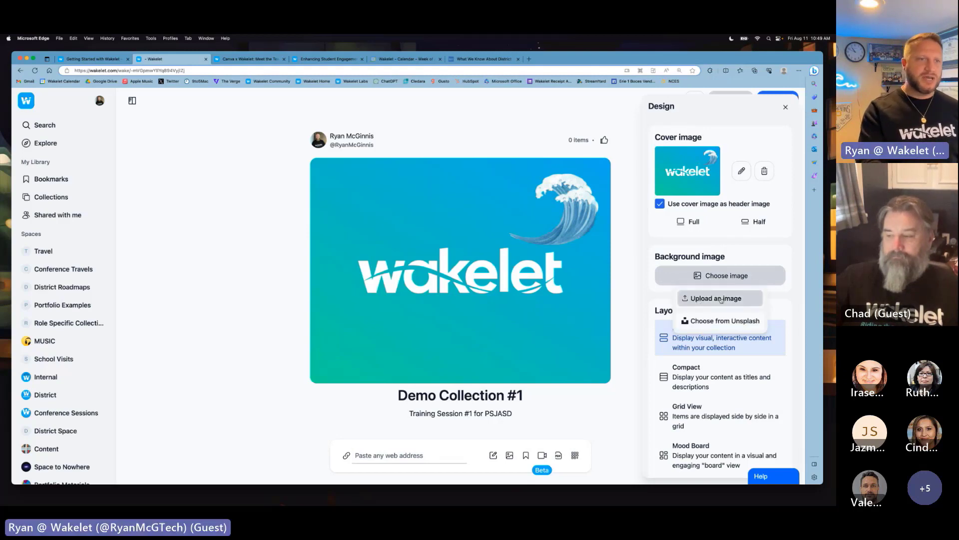
left_click(723, 321)
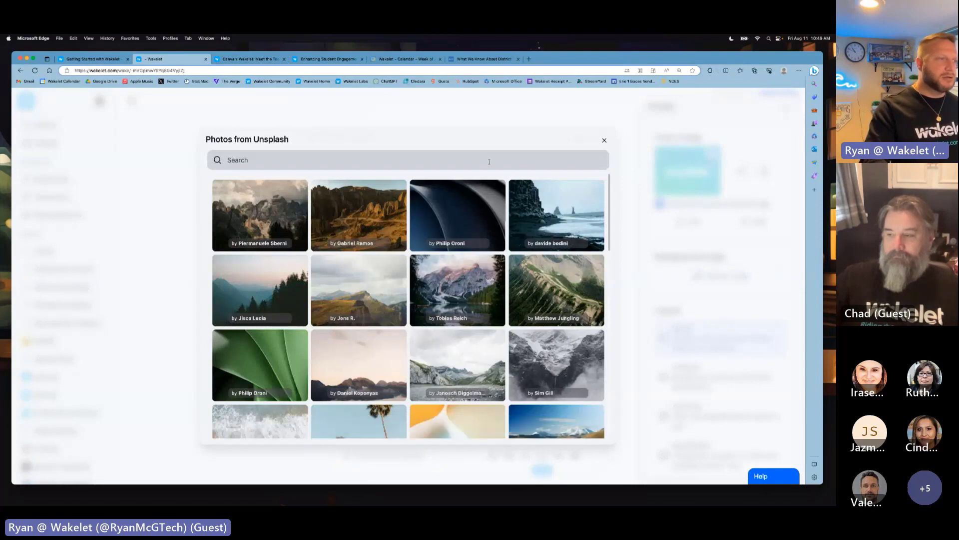
scroll(457, 236, "down", 2)
scroll(457, 236, "down", 3)
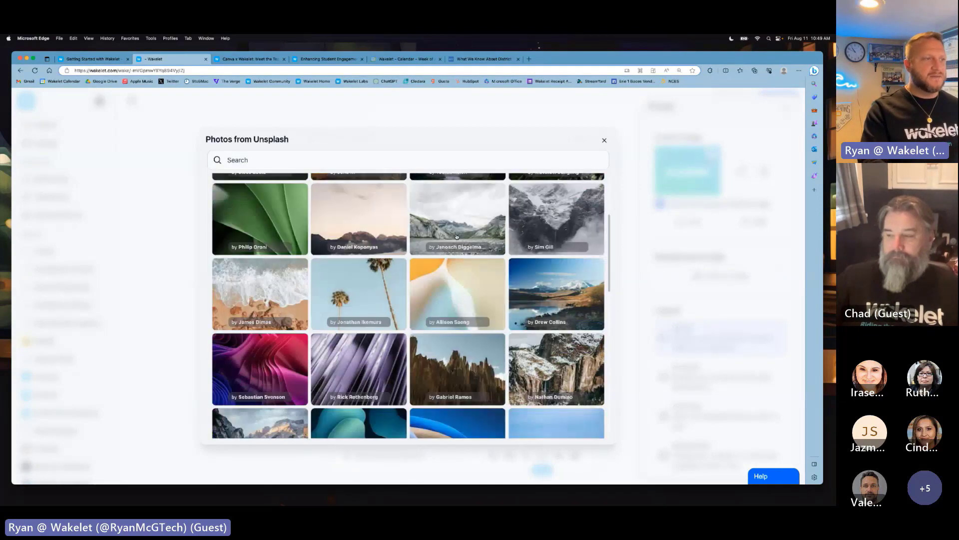
scroll(467, 266, "down", 3)
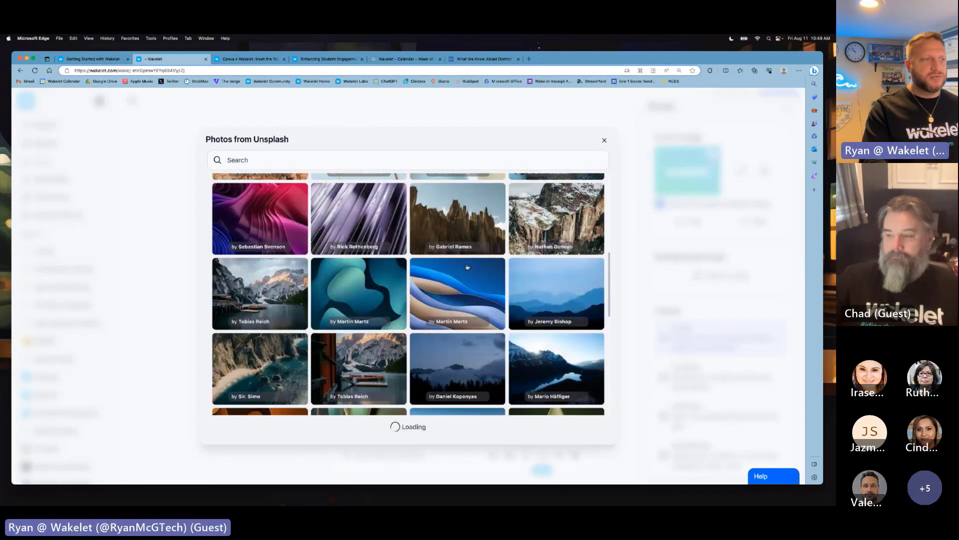
left_click(367, 280)
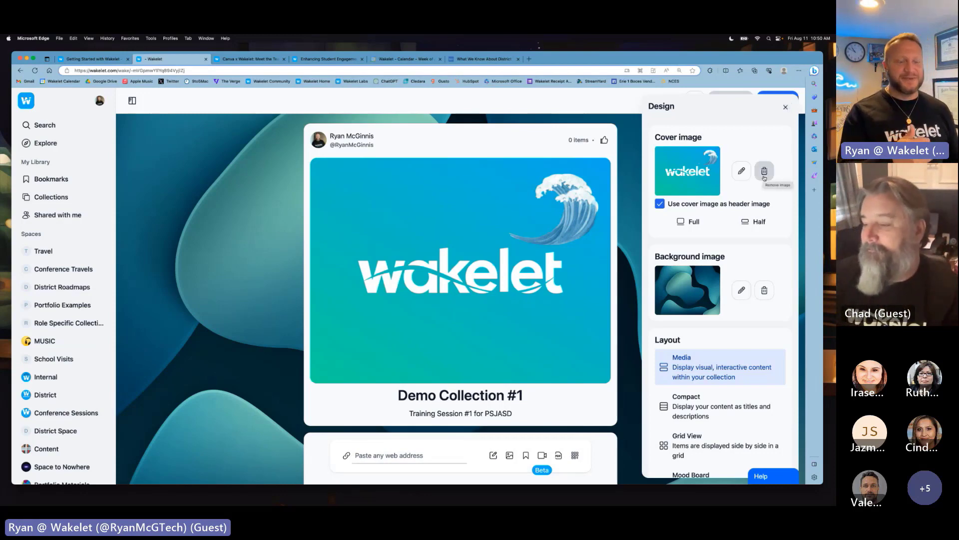
scroll(682, 269, "down", 3)
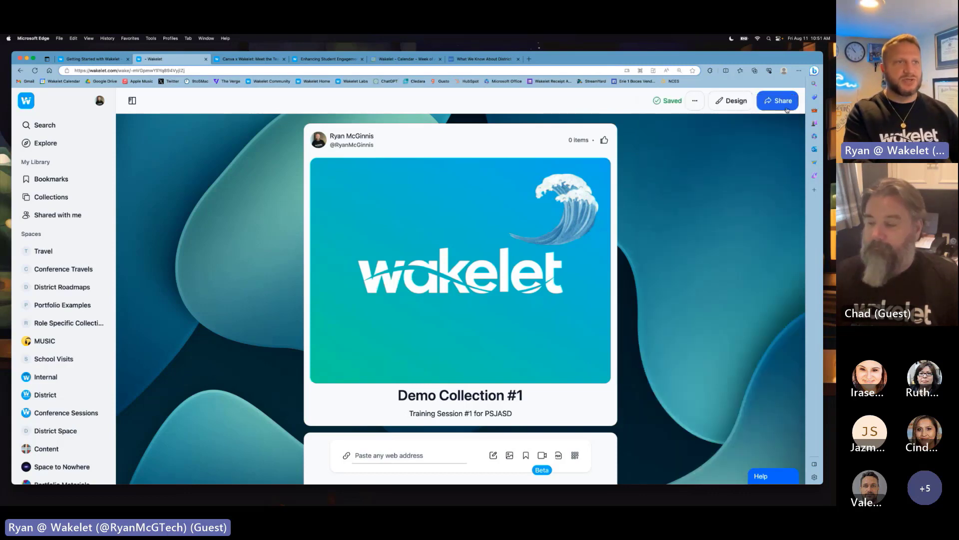
left_click(786, 109)
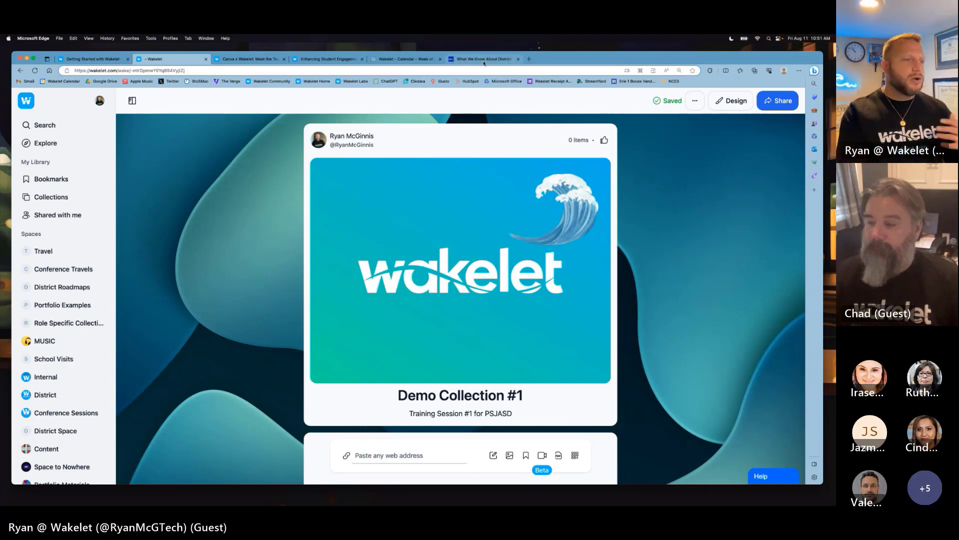
Step: Copy the web address of the EducationWeek article on district tech leaders and add it as a link card in Demo Collection #1
scroll(547, 244, "down", 1)
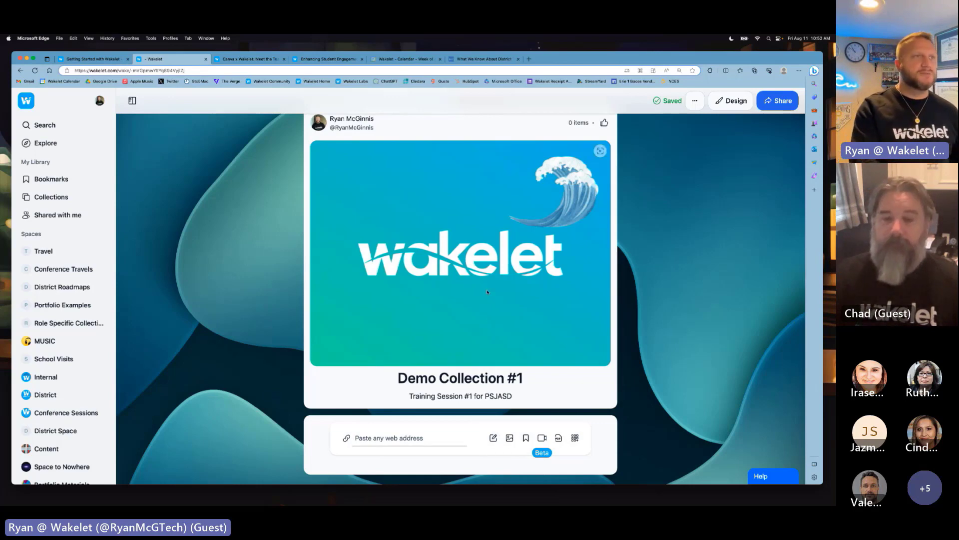
left_click(482, 60)
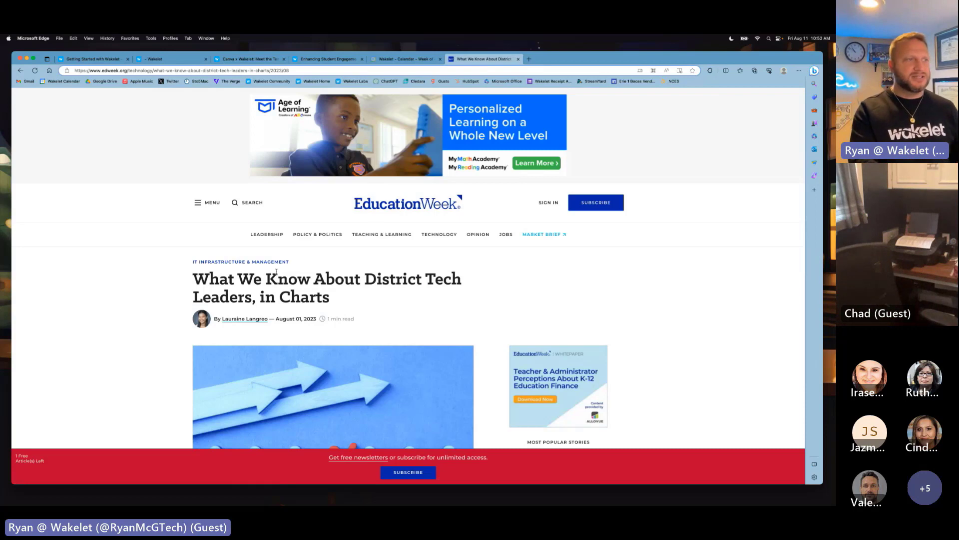
left_click(302, 72)
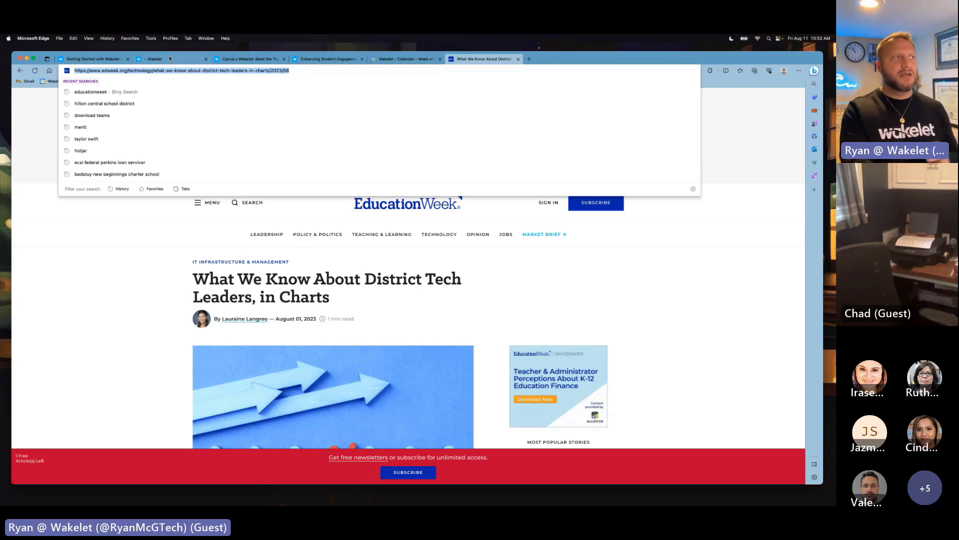
left_click(93, 58)
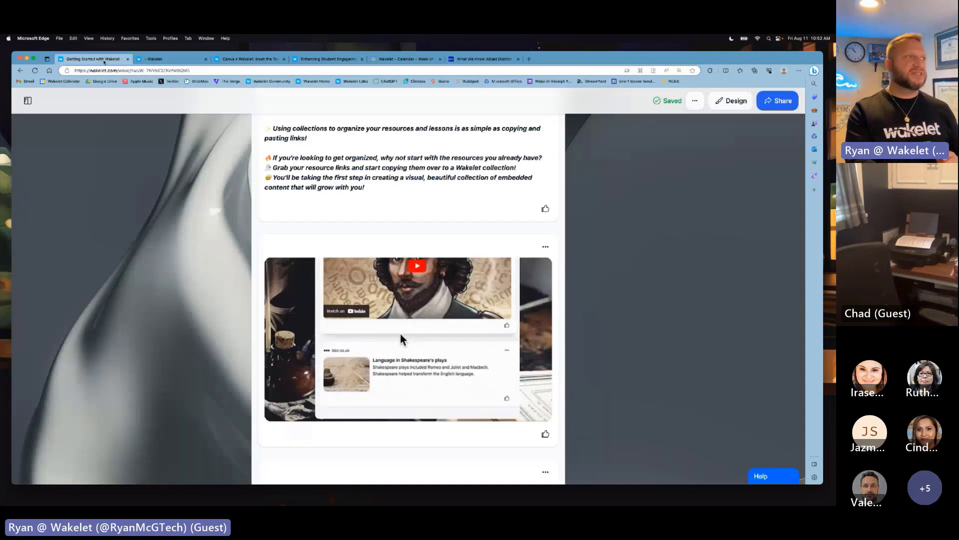
left_click(200, 57)
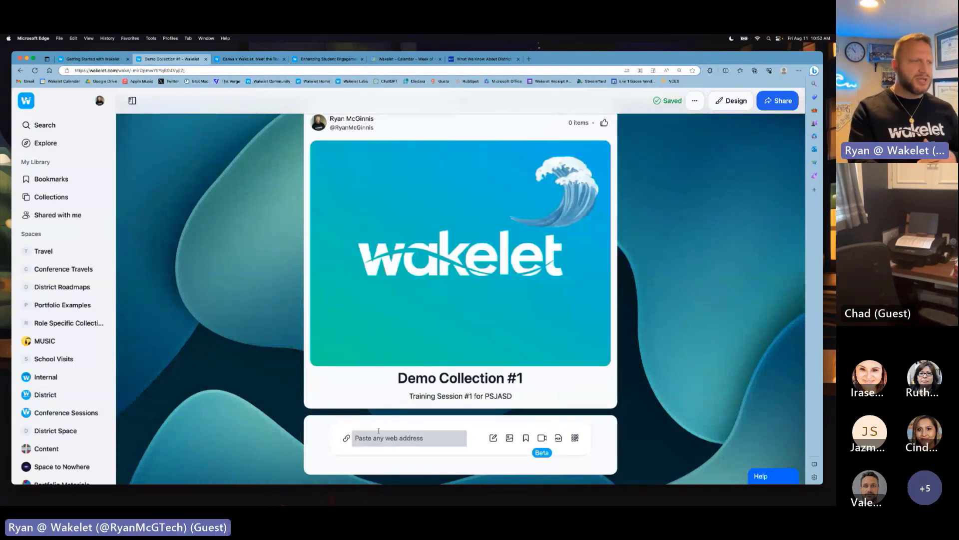
left_click(379, 433)
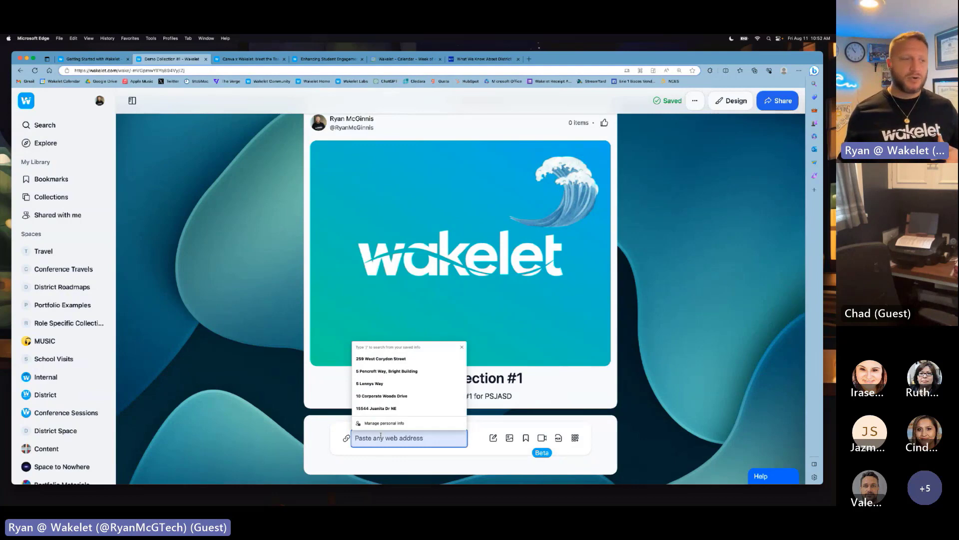
key("super+v")
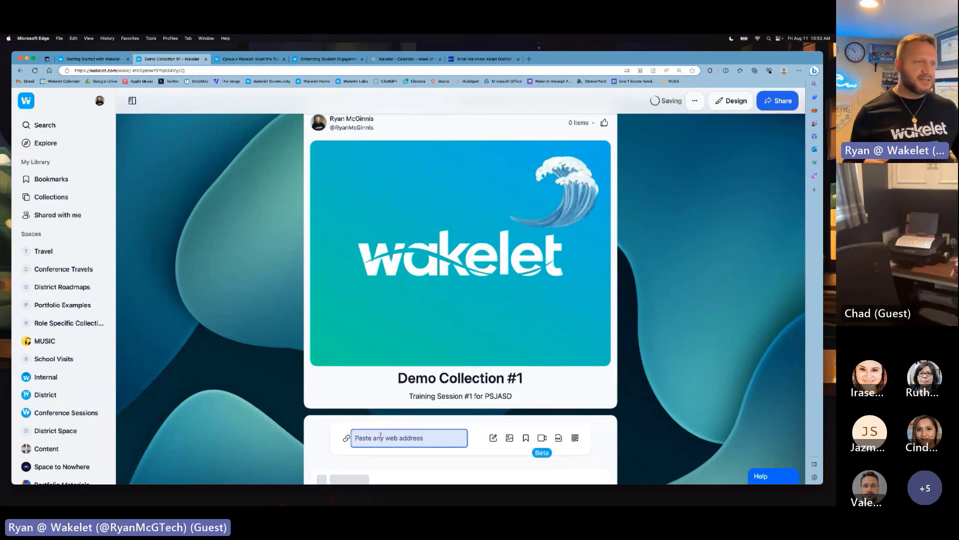
scroll(380, 436, "down", 2)
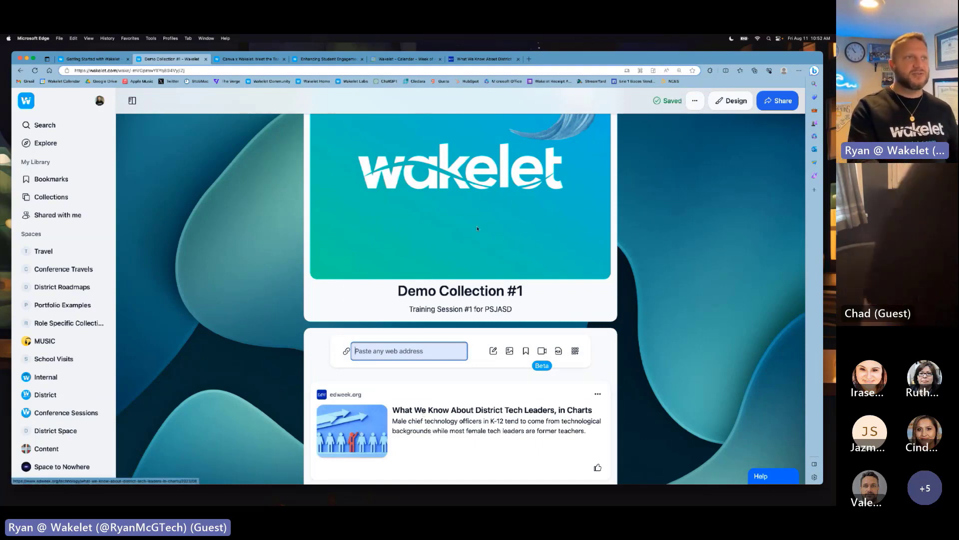
Step: View the original EducationWeek article's title and image to compare them with the link card, and return to Demo Collection #1
left_click(482, 60)
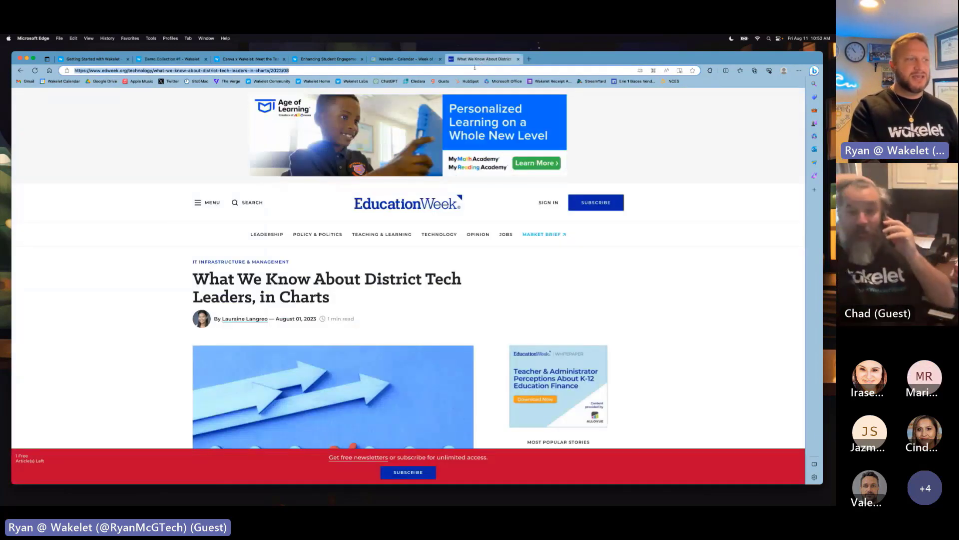
scroll(344, 245, "down", 5)
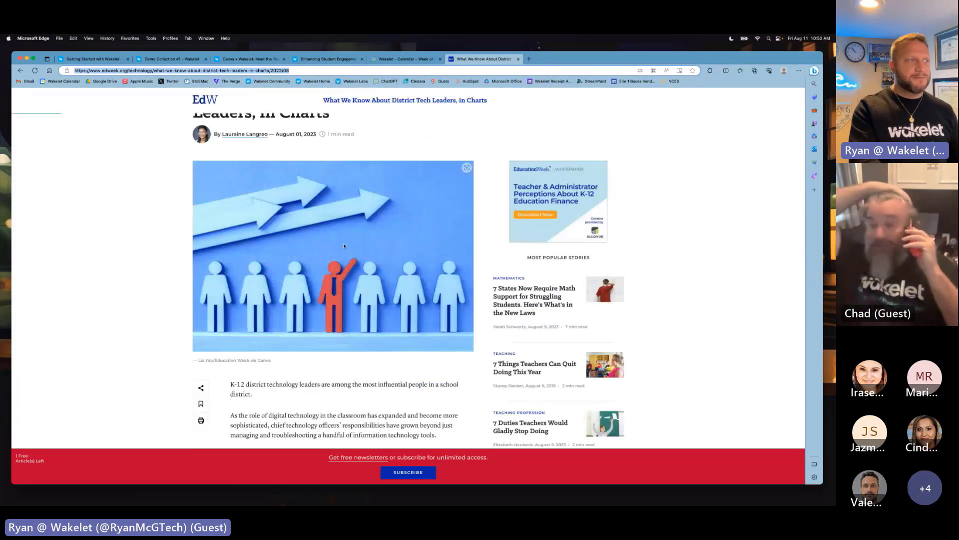
scroll(343, 246, "up", 3)
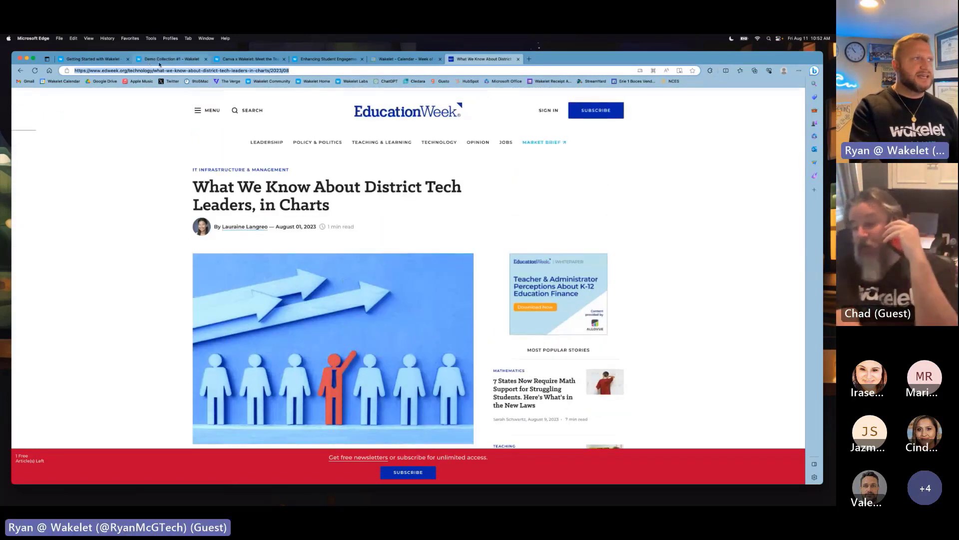
left_click(160, 59)
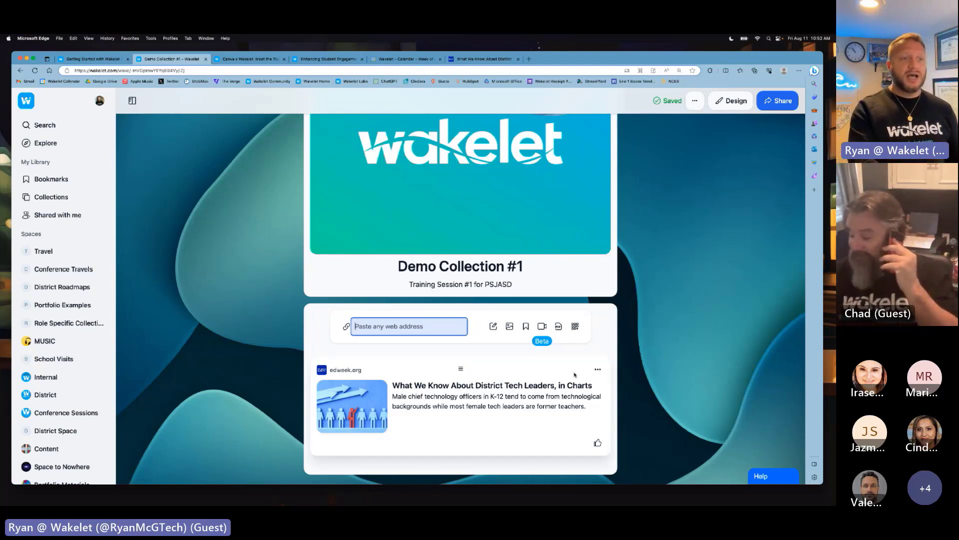
Step: Open the article card for editing, view the options for replacing its image, and close it without changes
left_click(598, 370)
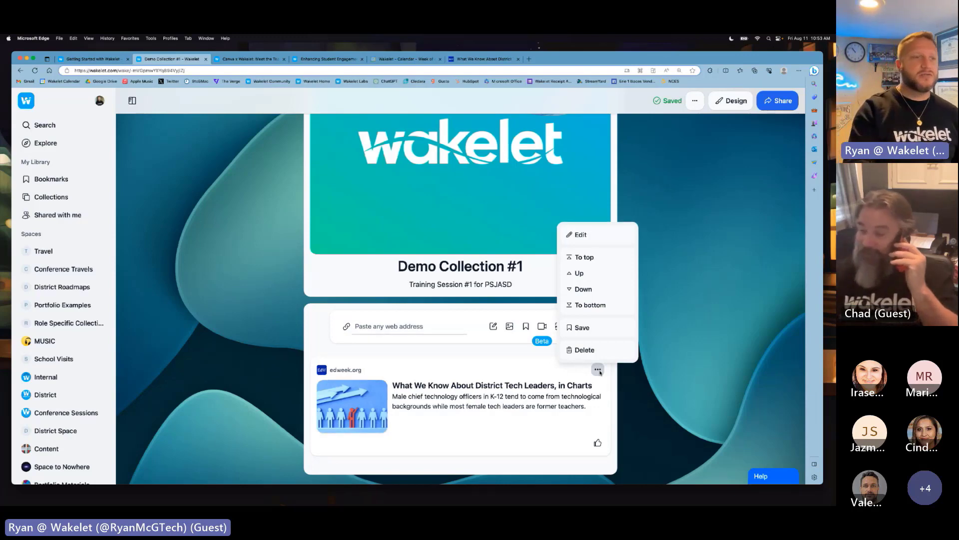
left_click(606, 235)
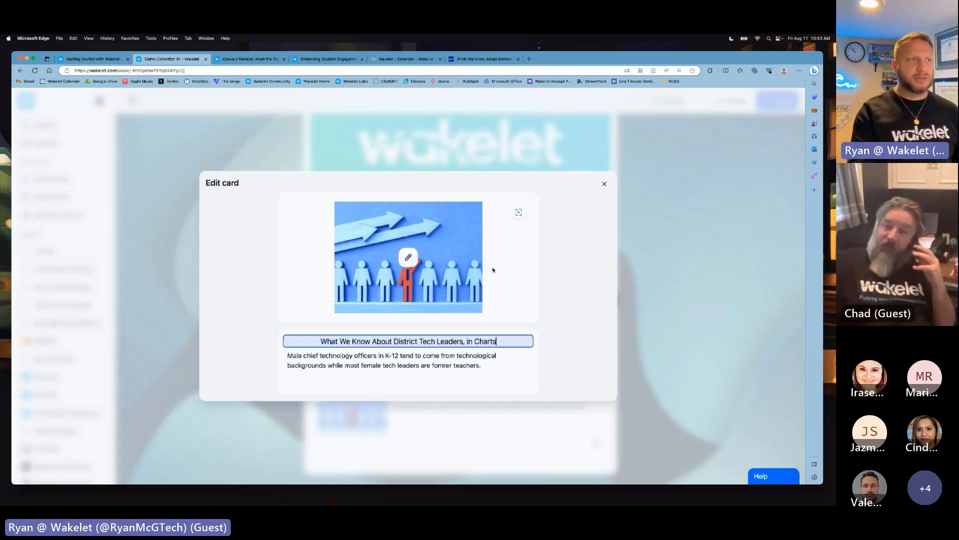
left_click(412, 259)
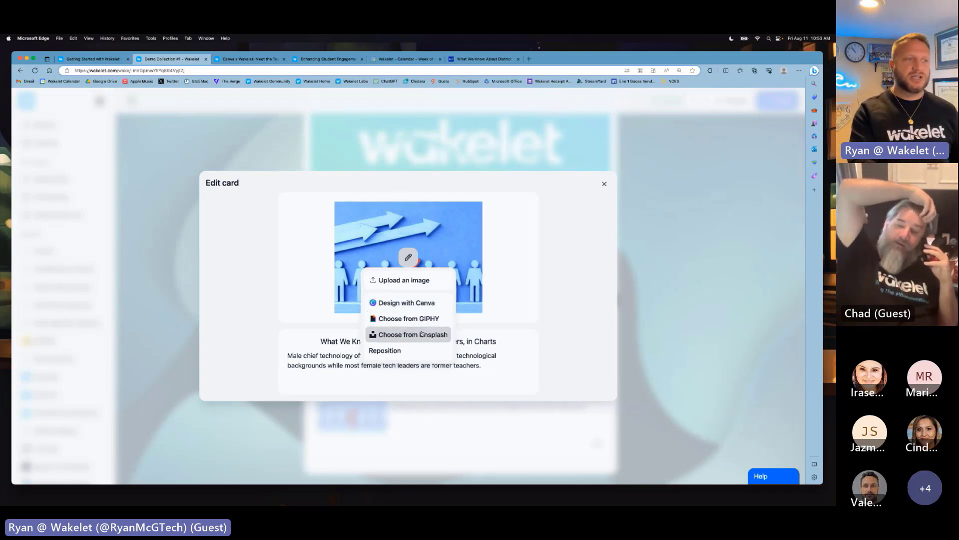
left_click(491, 283)
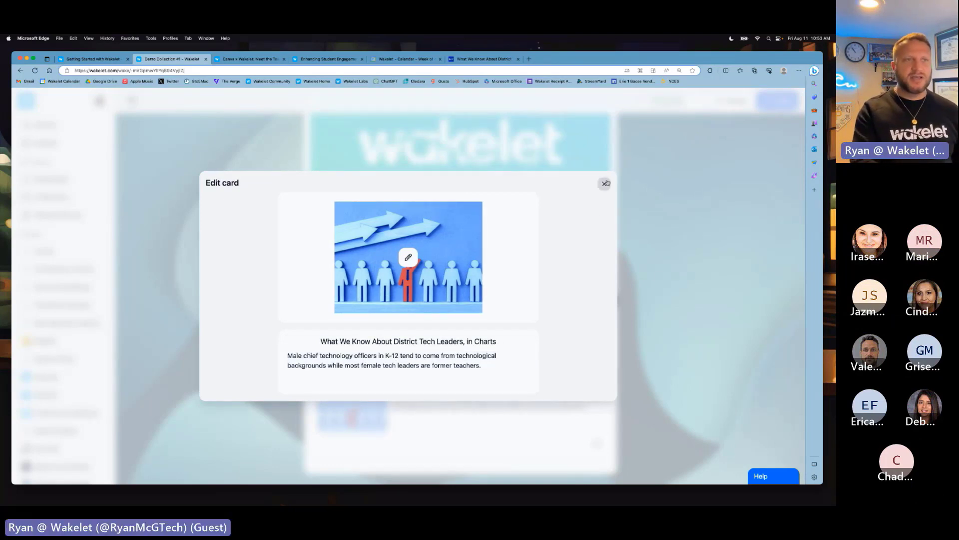
left_click(604, 184)
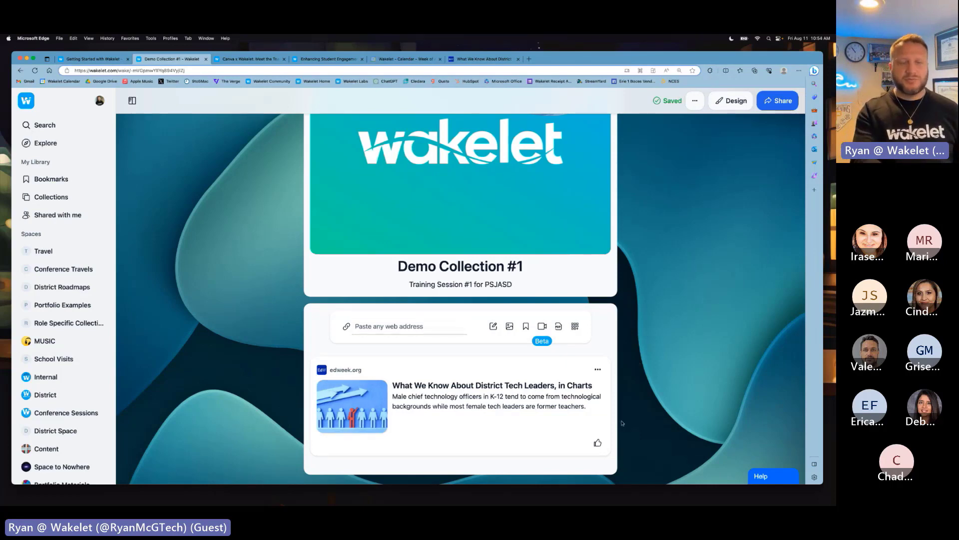
Step: Add a text card below the article card reading "This is an example of the text box..." and, after blank lines, "...pretty cool!" in bold italic
mouse_move(457, 461)
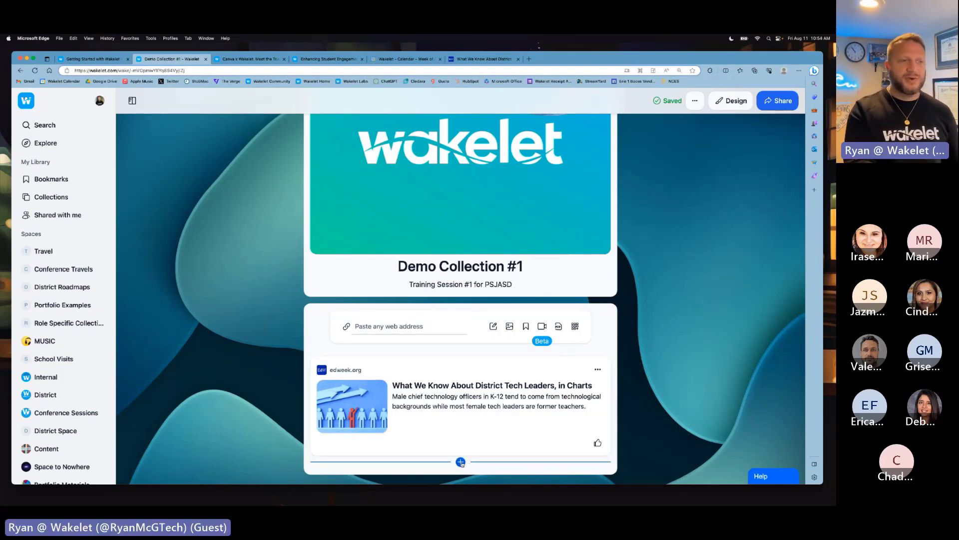
left_click(461, 462)
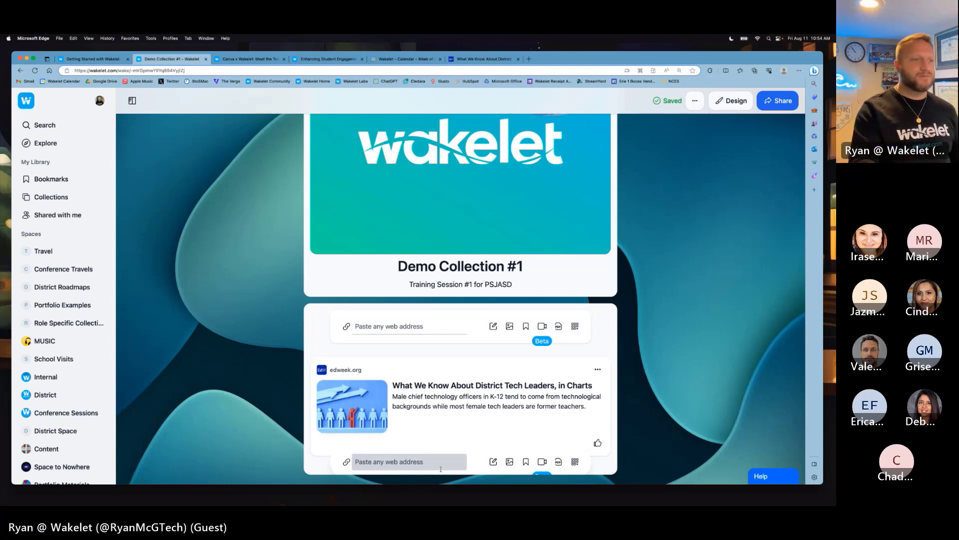
left_click(494, 462)
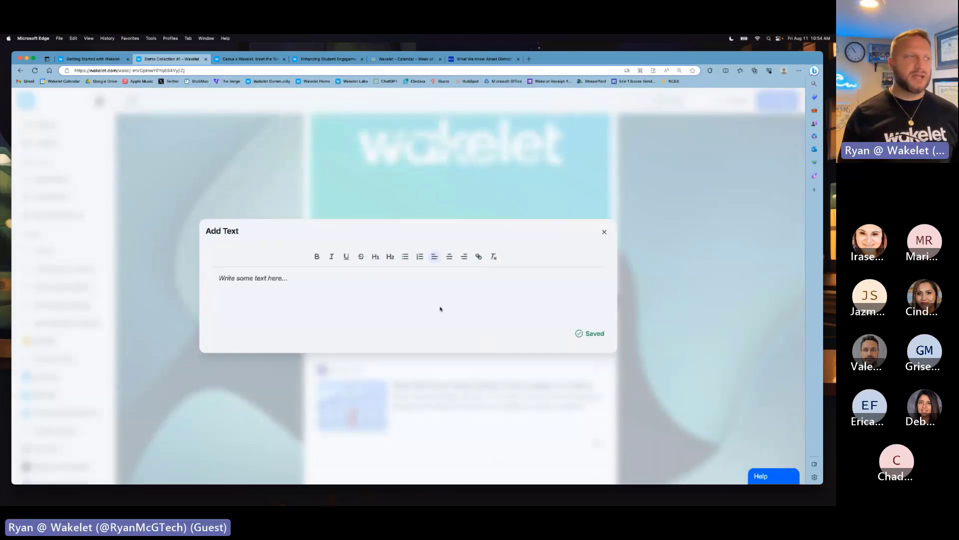
left_click(317, 256)
left_click(332, 257)
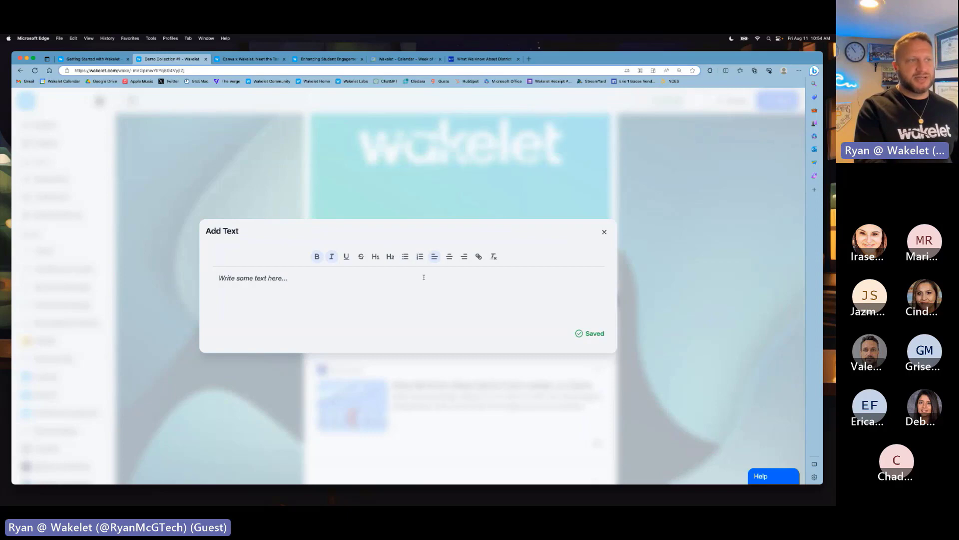
type("This i")
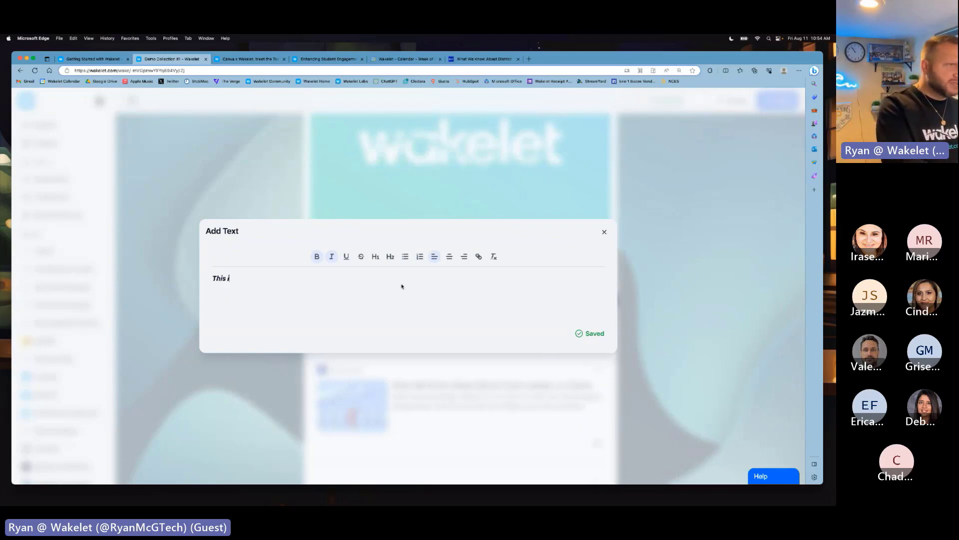
type("s an example of")
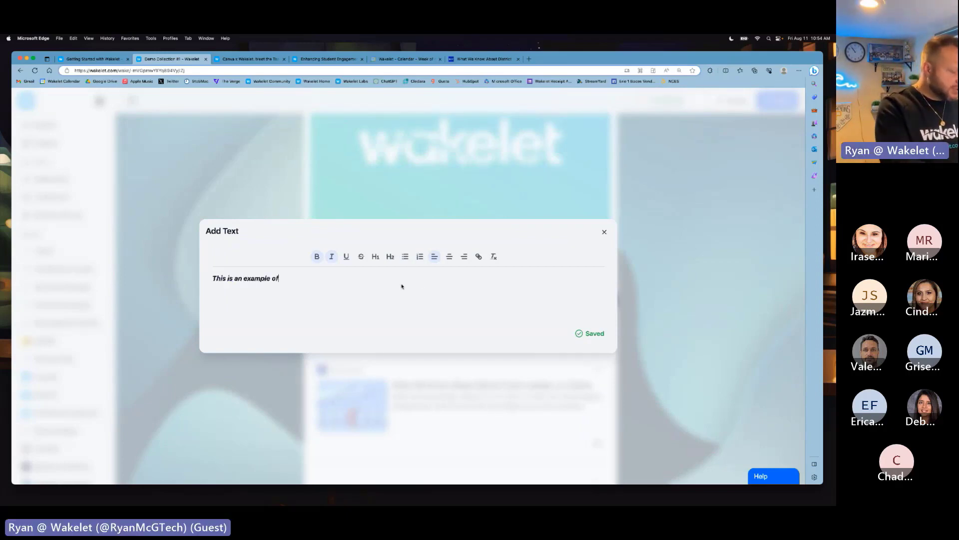
type(" the text b")
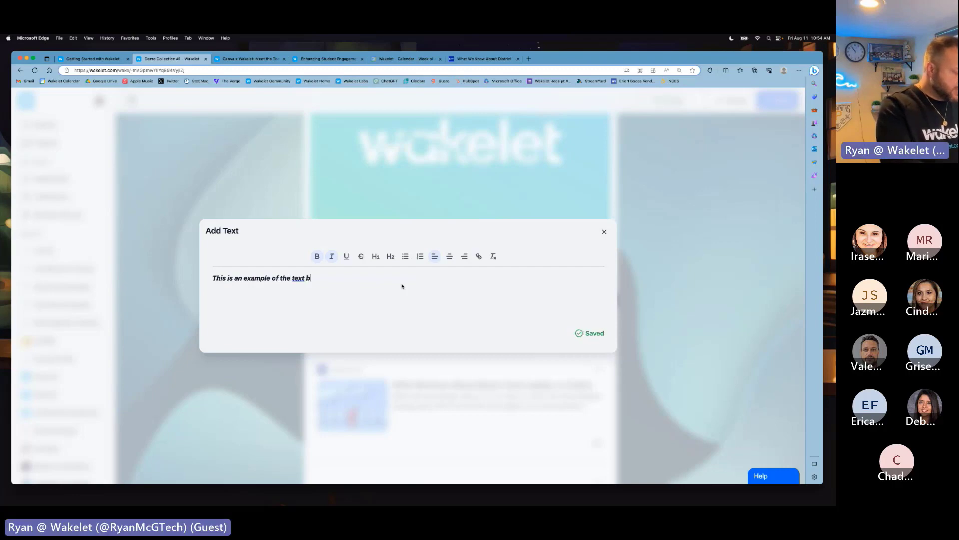
type("ox...")
key("Return")
key("Return")
type("..")
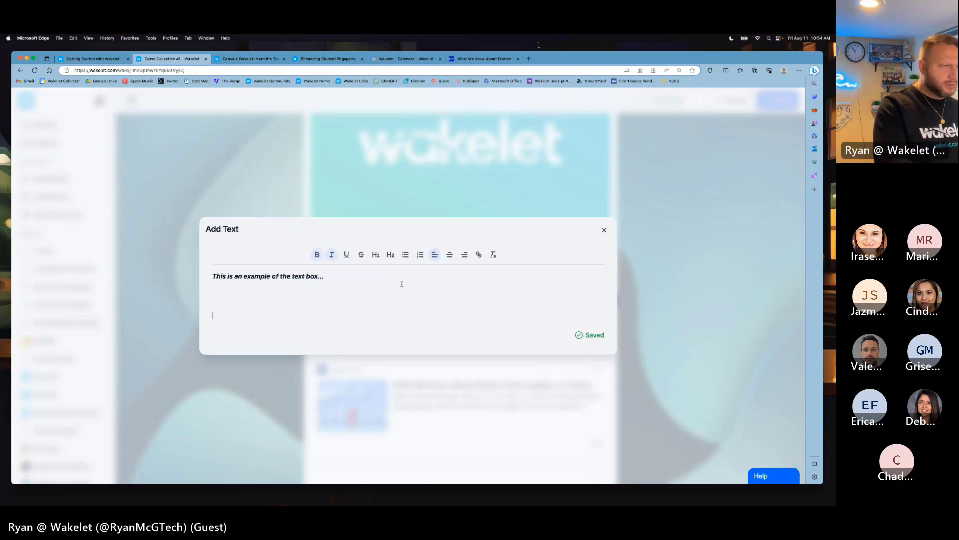
type(".pre")
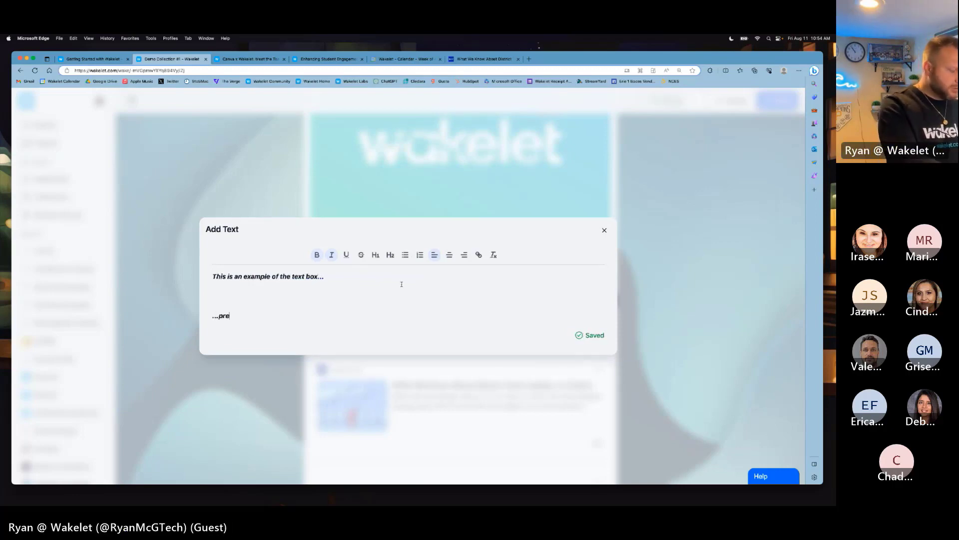
type("tty cool!")
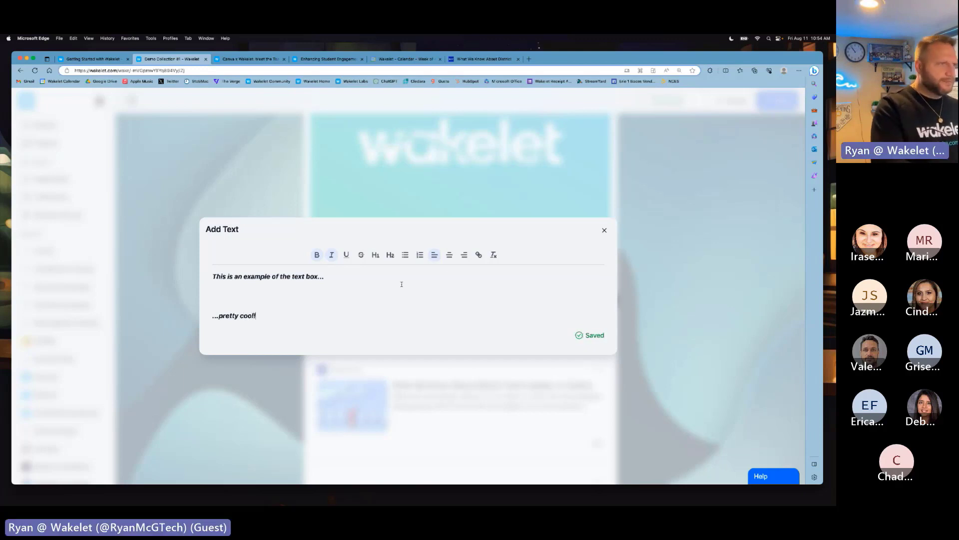
Step: Finish the text card and view its options, including Immersive reader, without choosing one
left_click(634, 314)
scroll(634, 315, "down", 3)
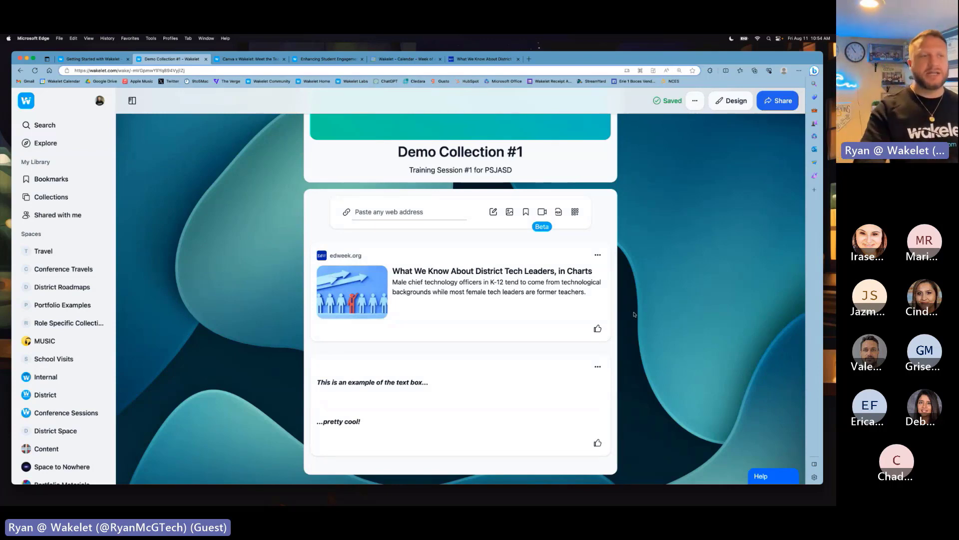
left_click(598, 366)
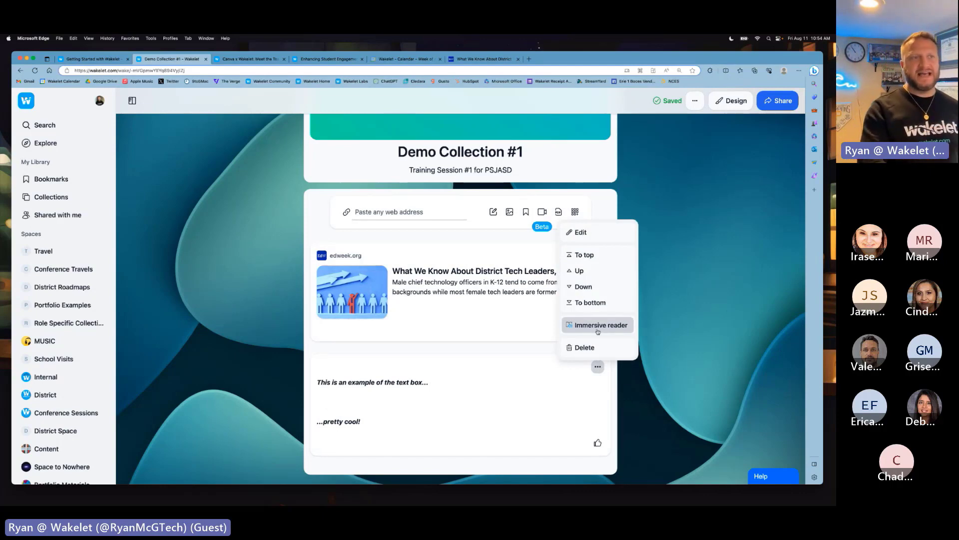
left_click(655, 339)
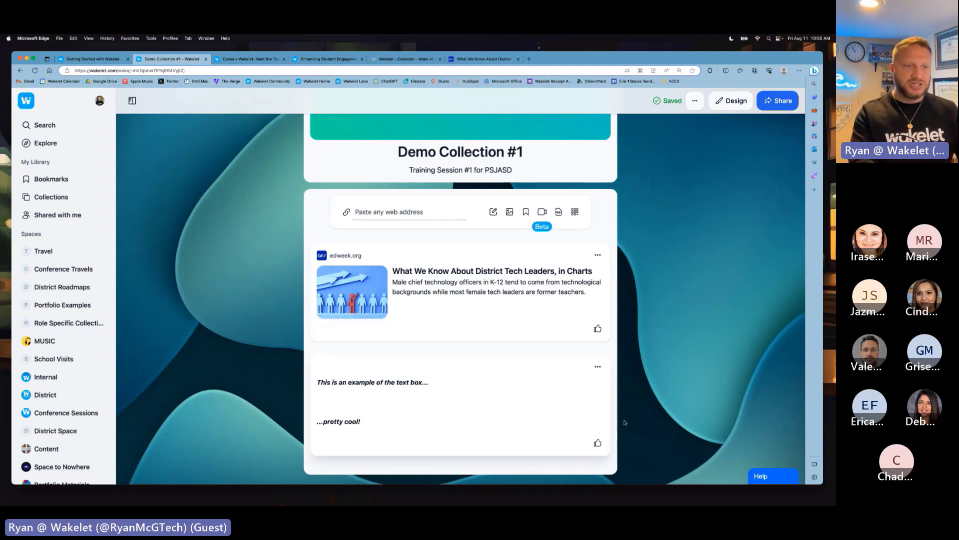
Step: Upload the image IMG_5361 copy.jpg from the Desktop as a new card below the text card
left_click(460, 460)
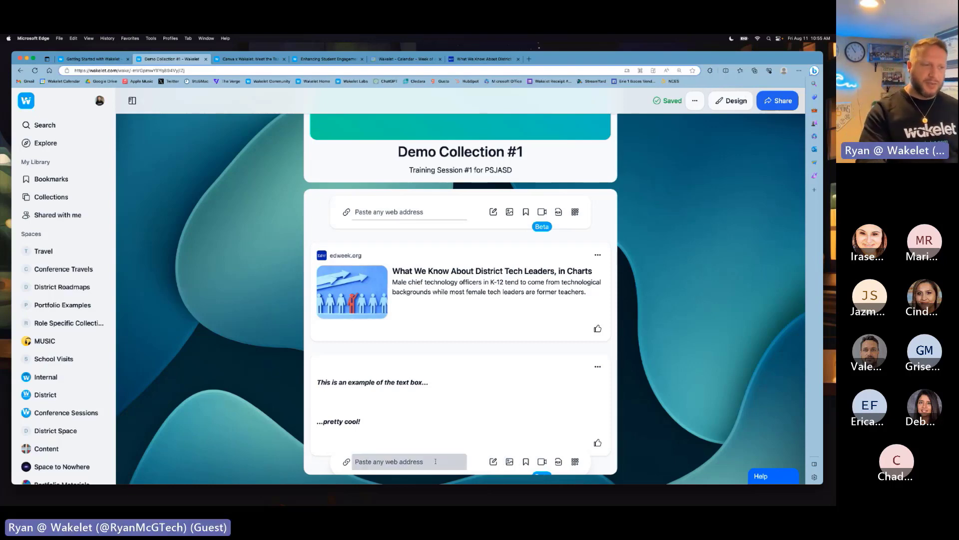
left_click(509, 463)
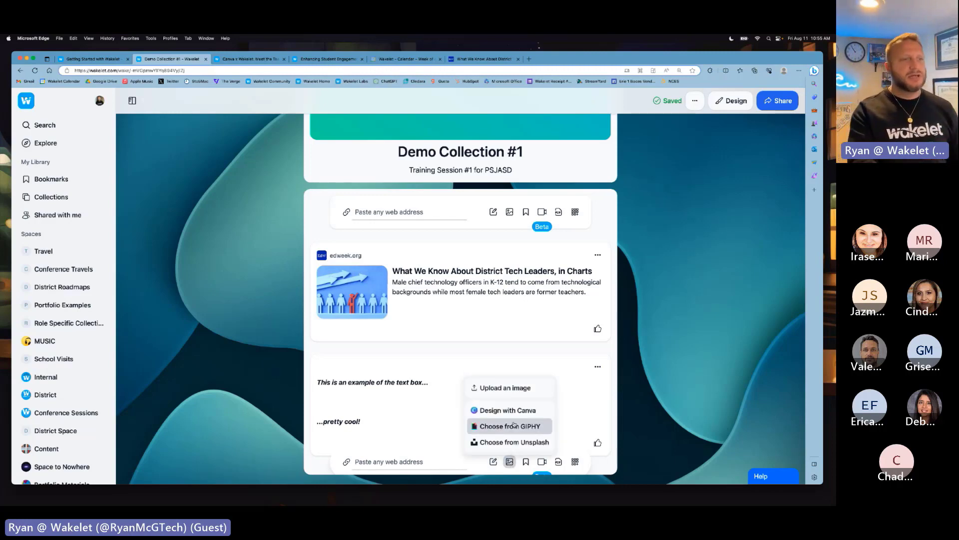
left_click(510, 388)
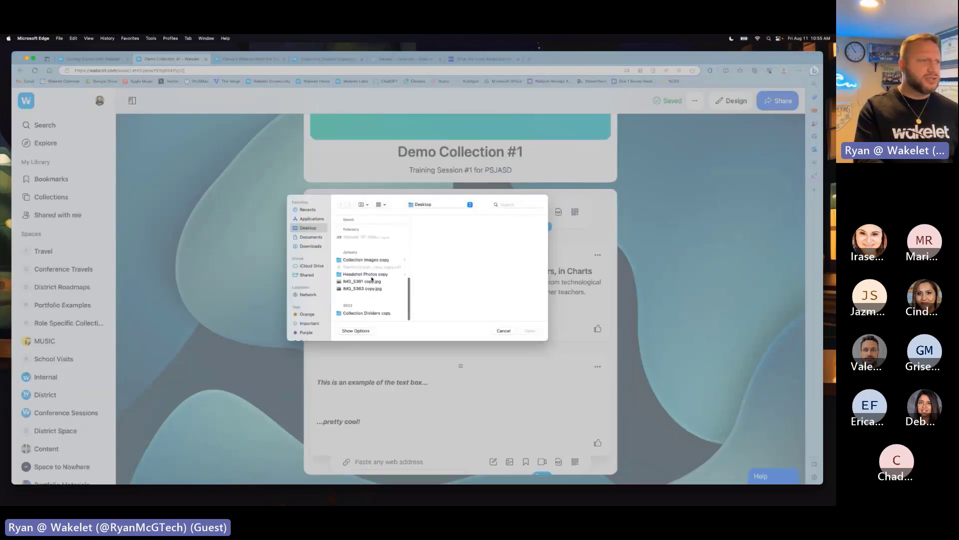
left_click(357, 283)
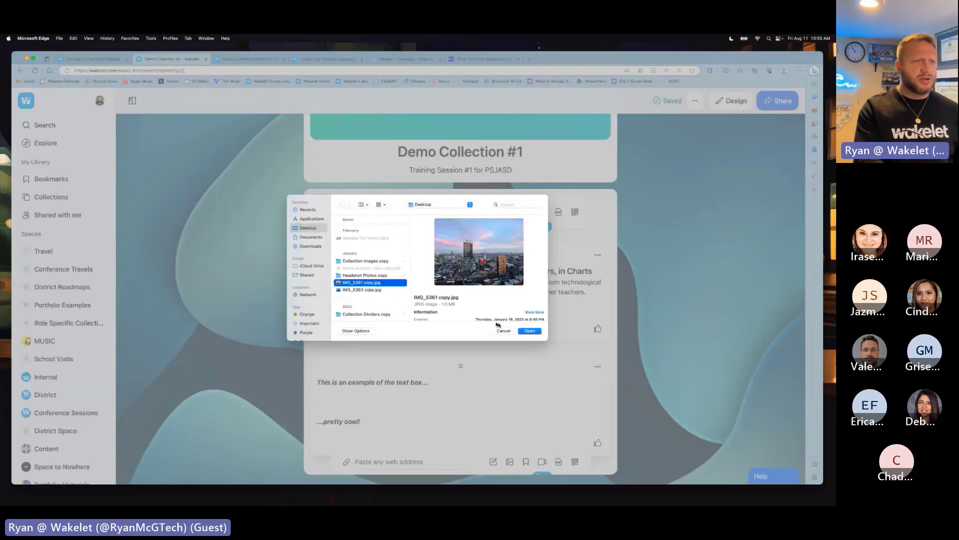
left_click(529, 330)
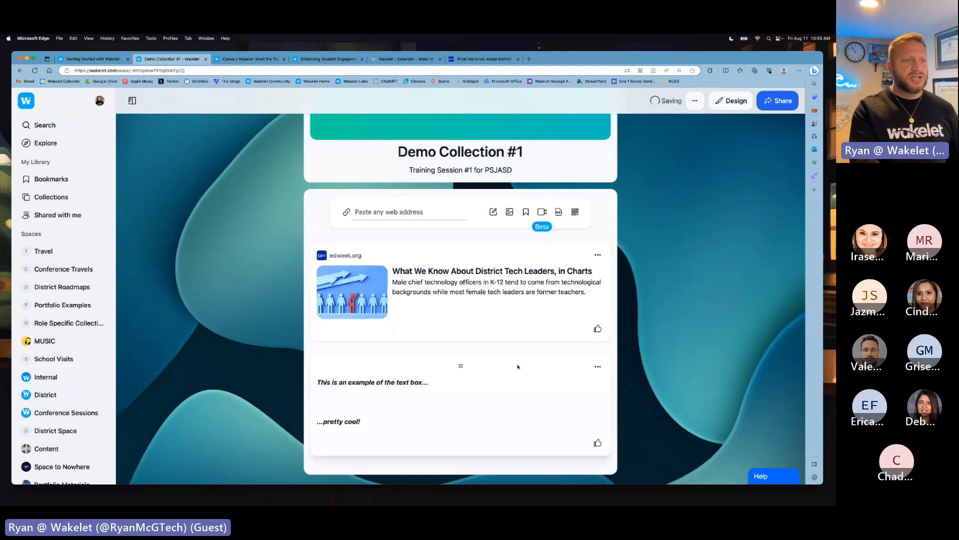
scroll(518, 365, "down", 3)
scroll(518, 365, "down", 3)
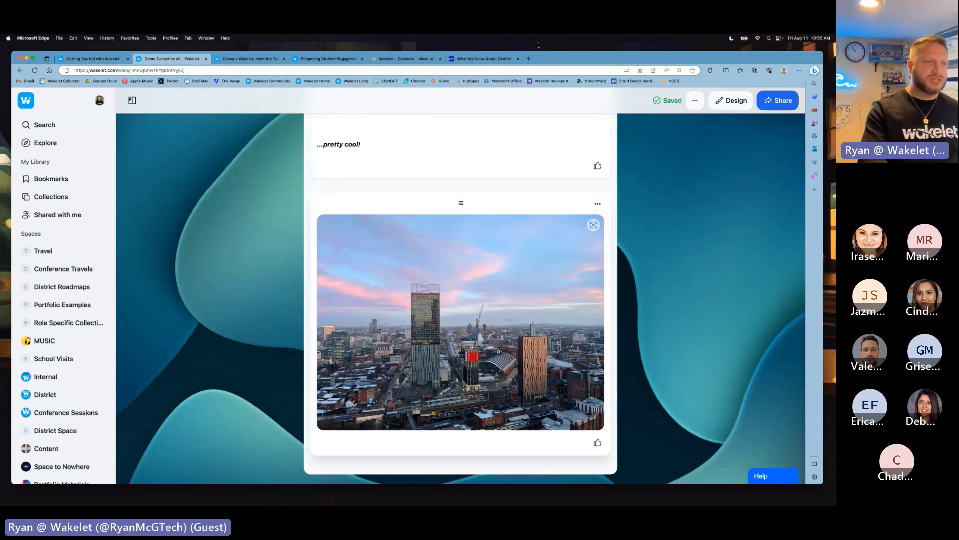
Step: View the uploaded city image enlarged, and examine the available image sources for another card below it without choosing one
left_click(457, 335)
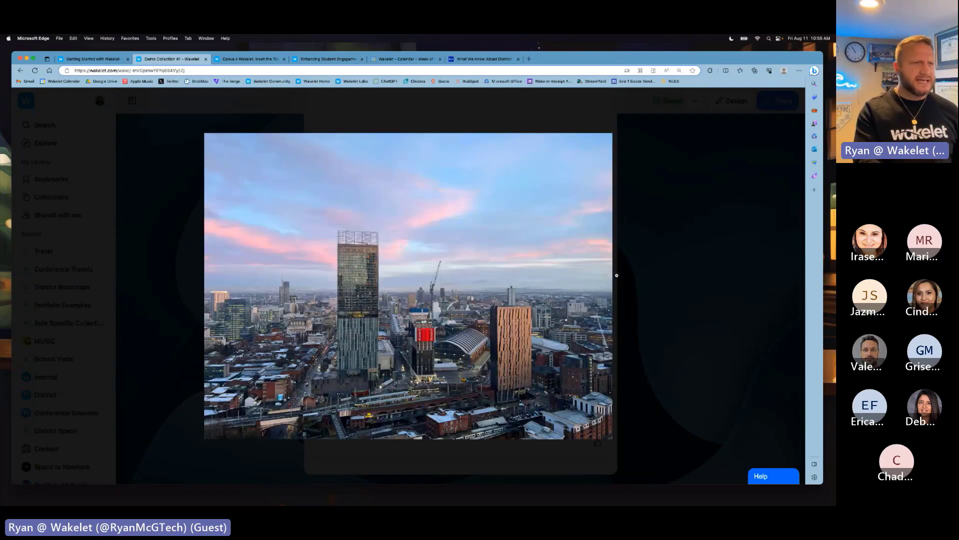
left_click(621, 276)
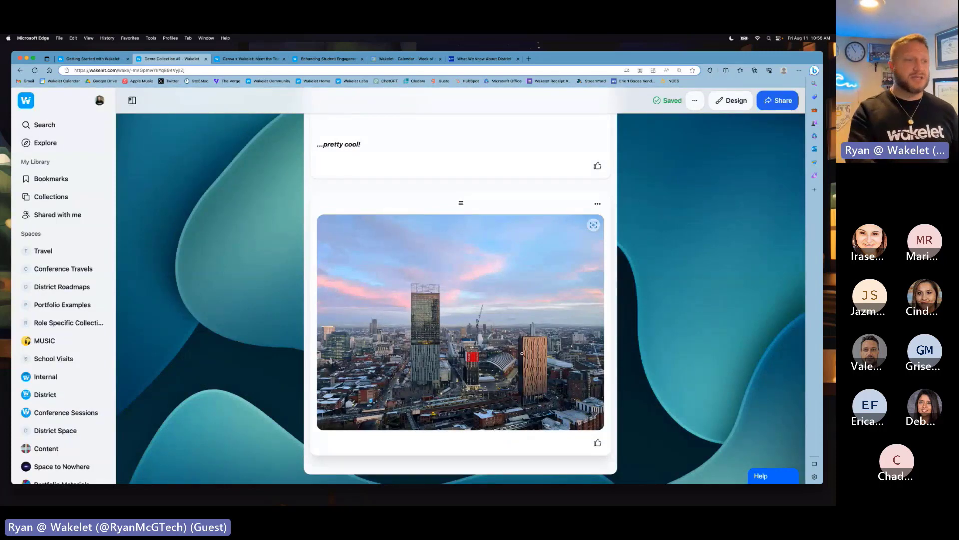
left_click(460, 463)
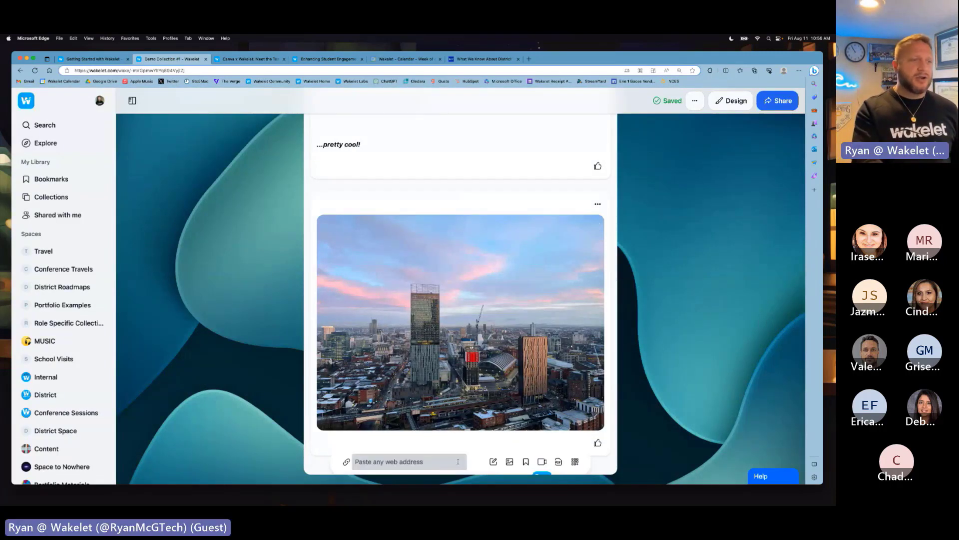
left_click(510, 461)
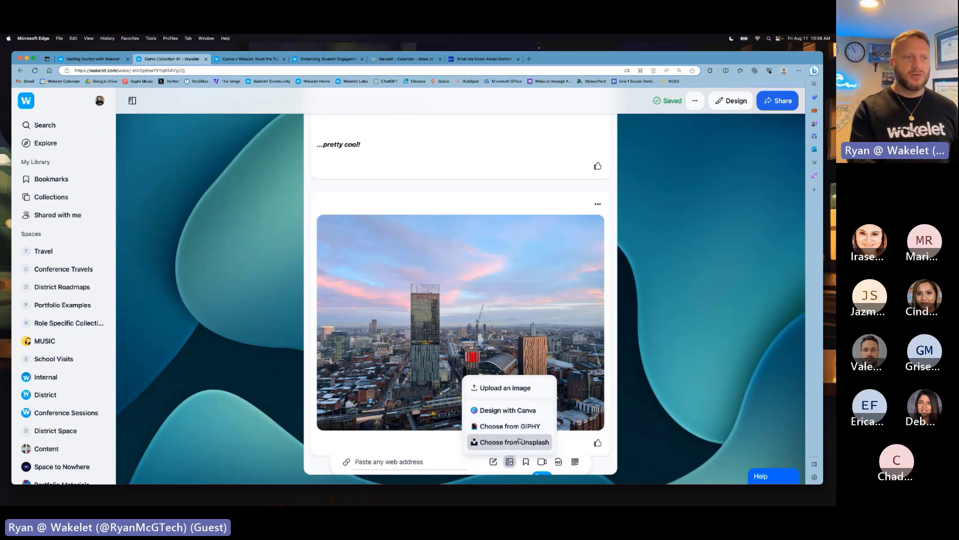
left_click(615, 419)
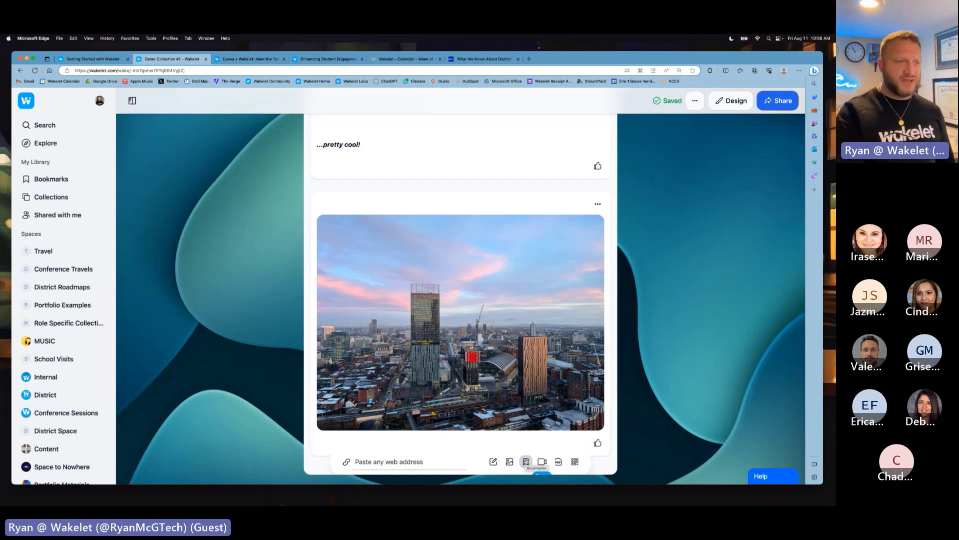
Step: Look through the saved bookmarks and add the first Genially "All About... collections" bookmark below the city image
left_click(526, 461)
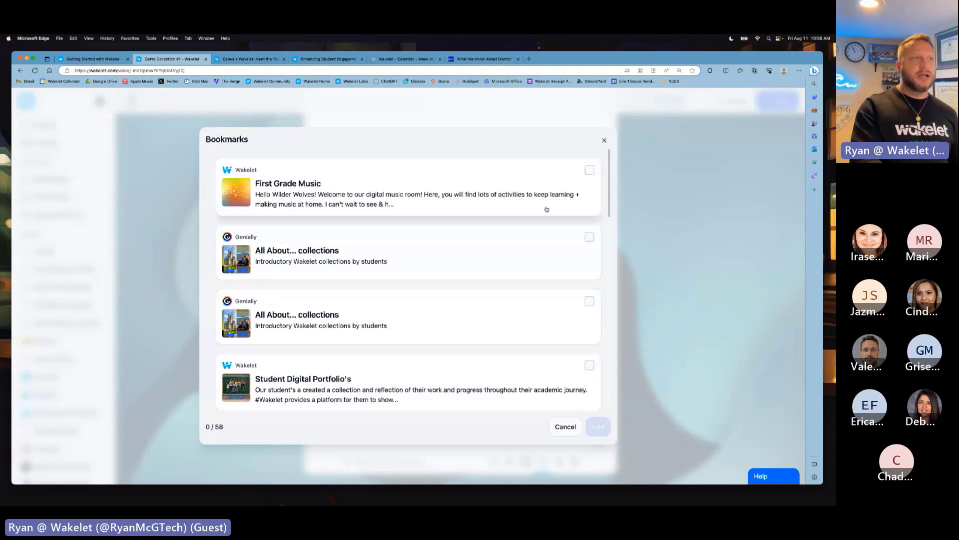
scroll(546, 209, "down", 5)
scroll(547, 209, "up", 2)
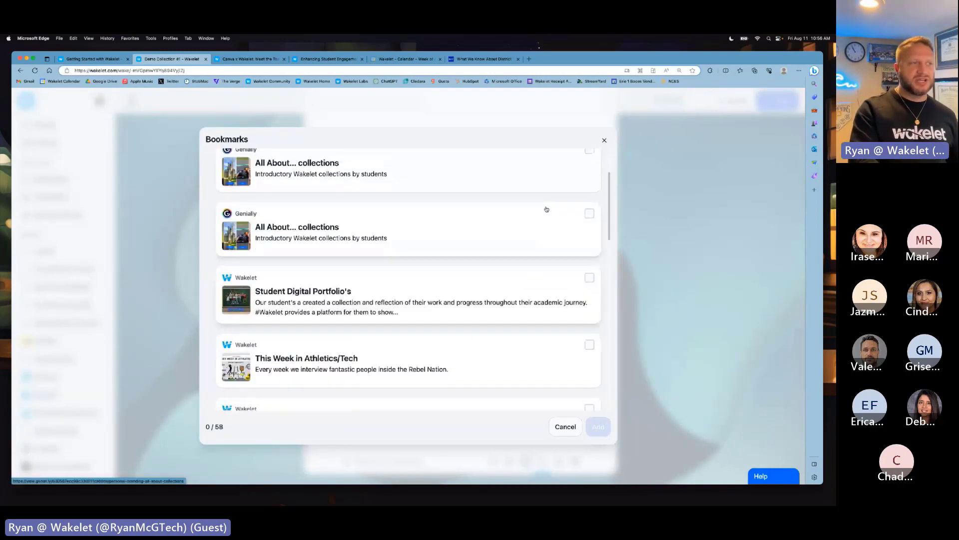
scroll(547, 208, "up", 3)
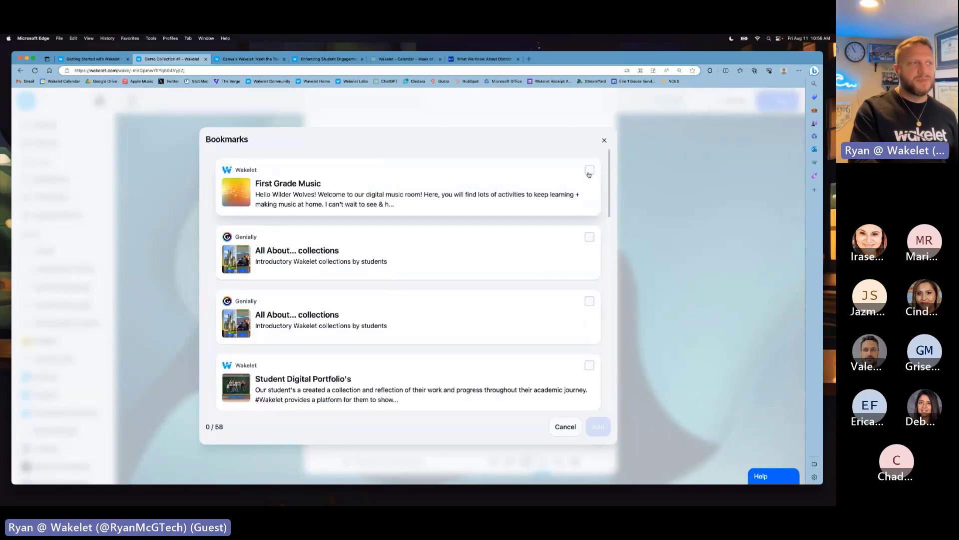
left_click(590, 237)
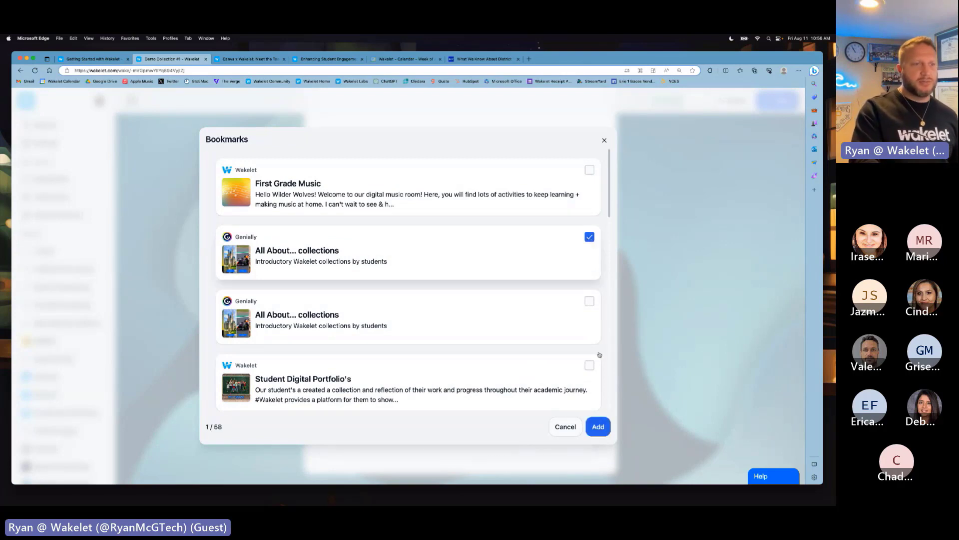
left_click(598, 427)
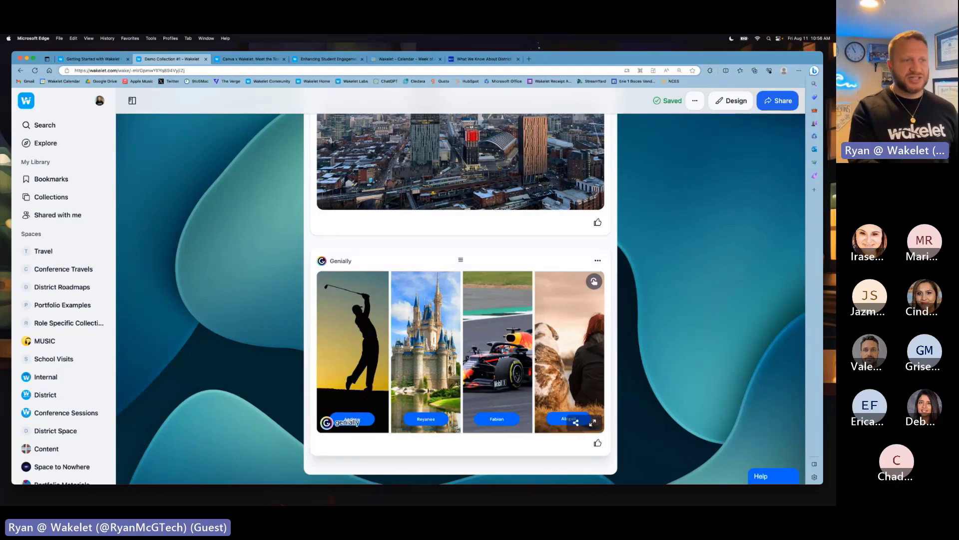
Step: Open the student collection linked from the castle picture in the Genially card, and return to Demo Collection #1
left_click(595, 282)
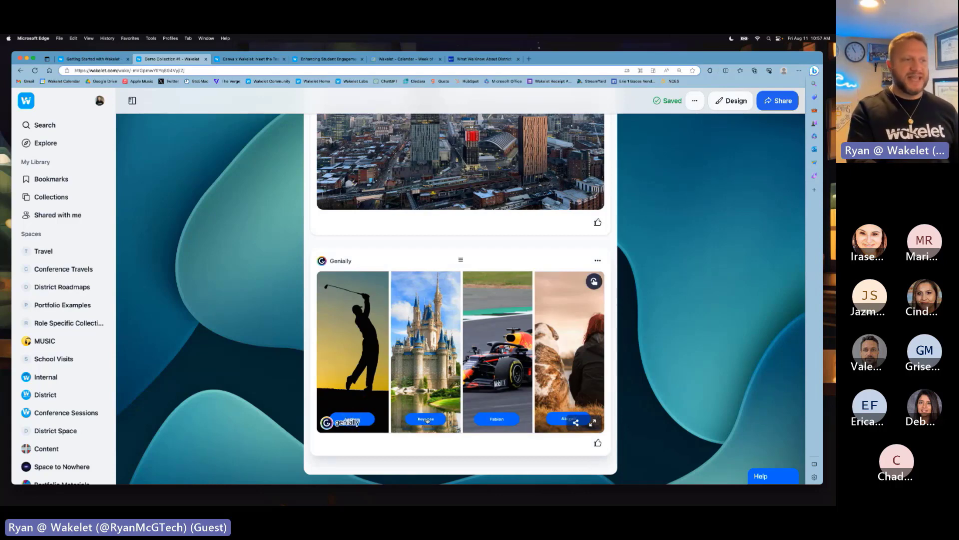
left_click(427, 419)
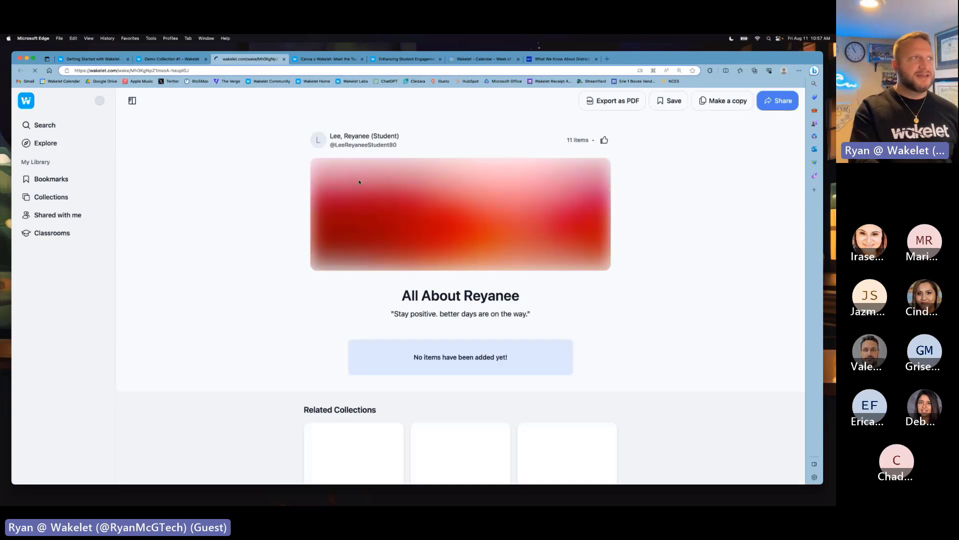
left_click(284, 61)
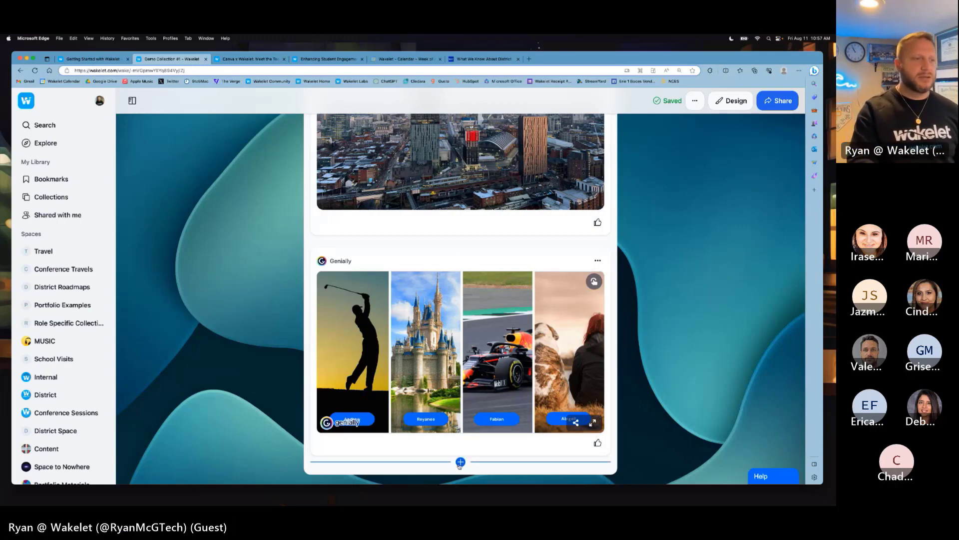
Step: Try to add a Flip Video below the Genially card, reloading the Flip page and retrying once before returning to the collection
left_click(460, 462)
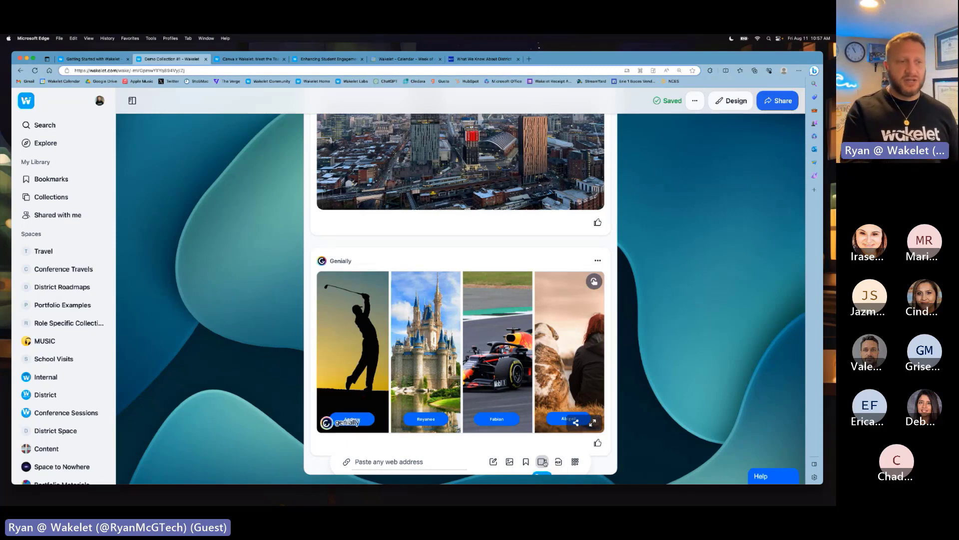
left_click(575, 462)
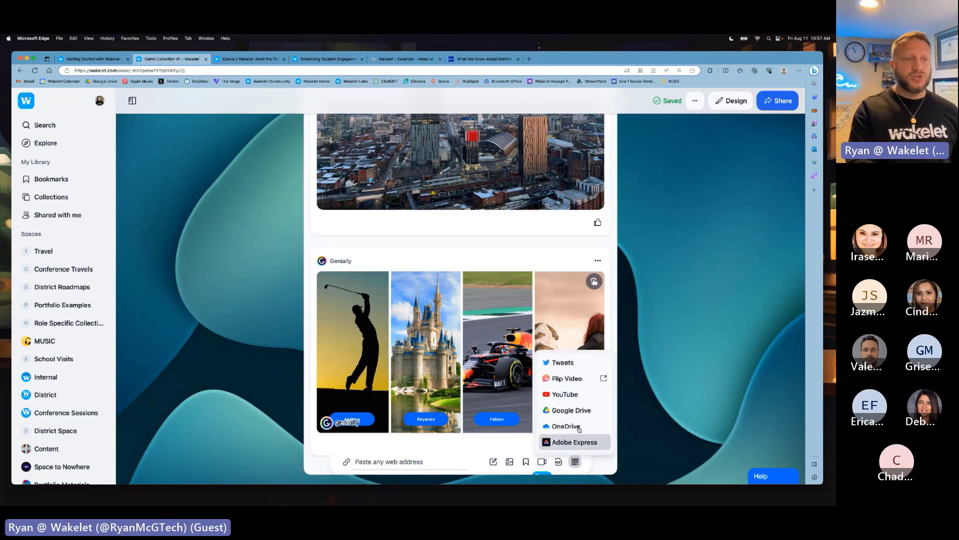
left_click(568, 379)
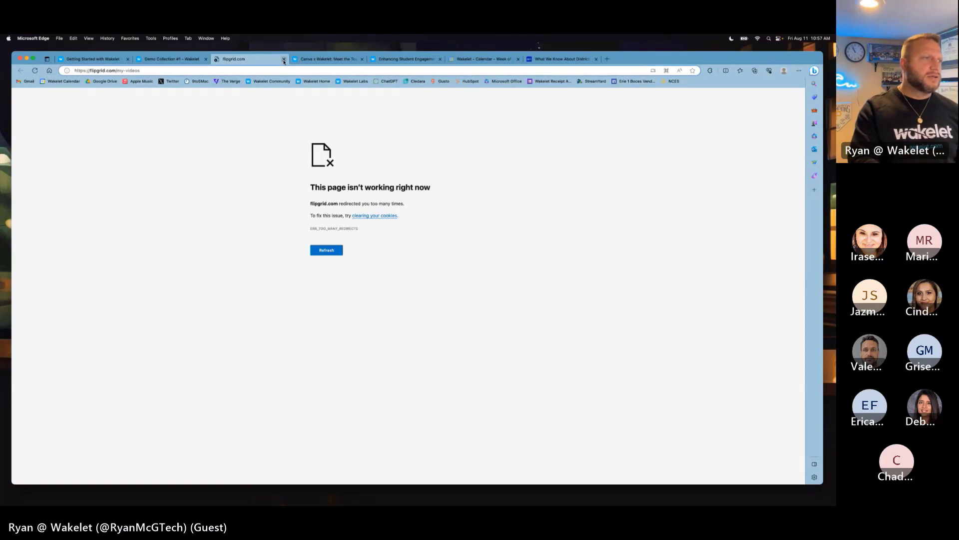
left_click(329, 252)
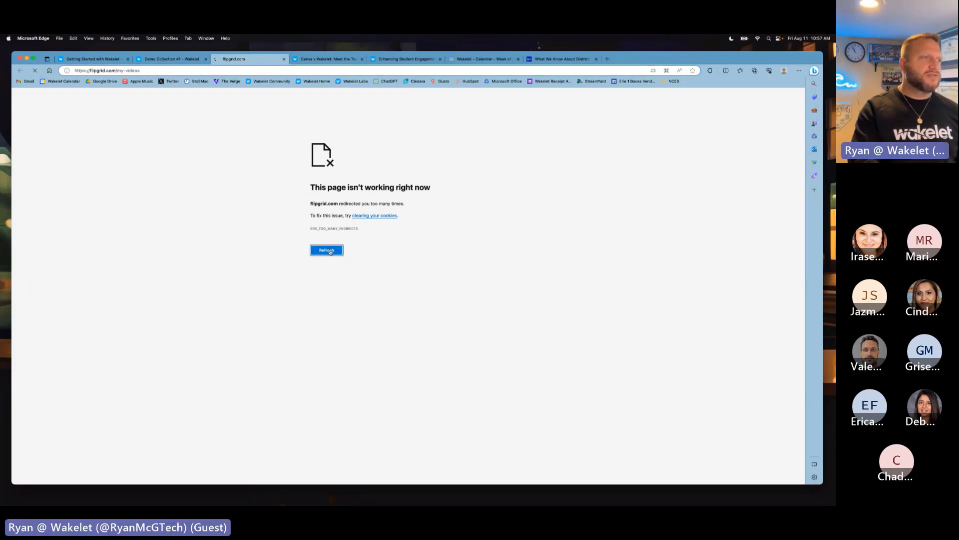
left_click(284, 59)
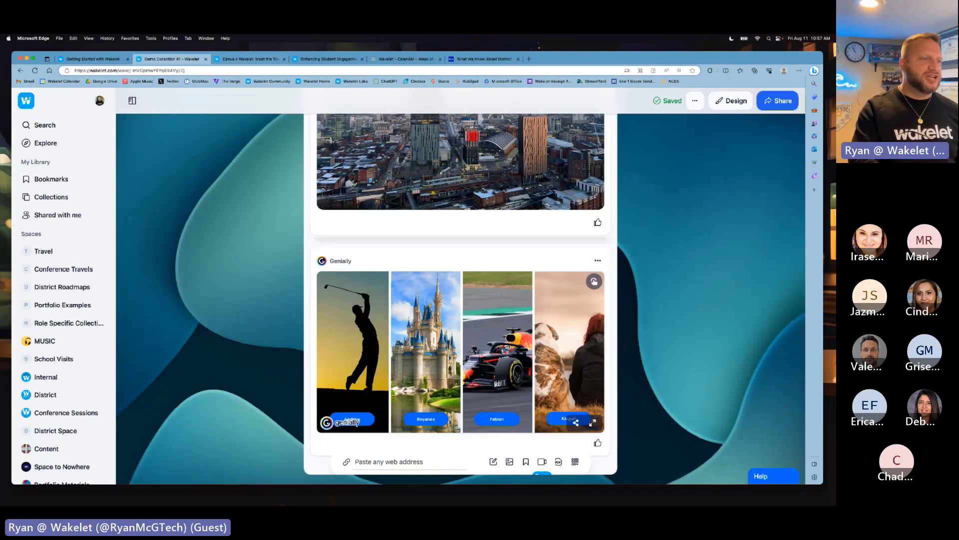
left_click(575, 461)
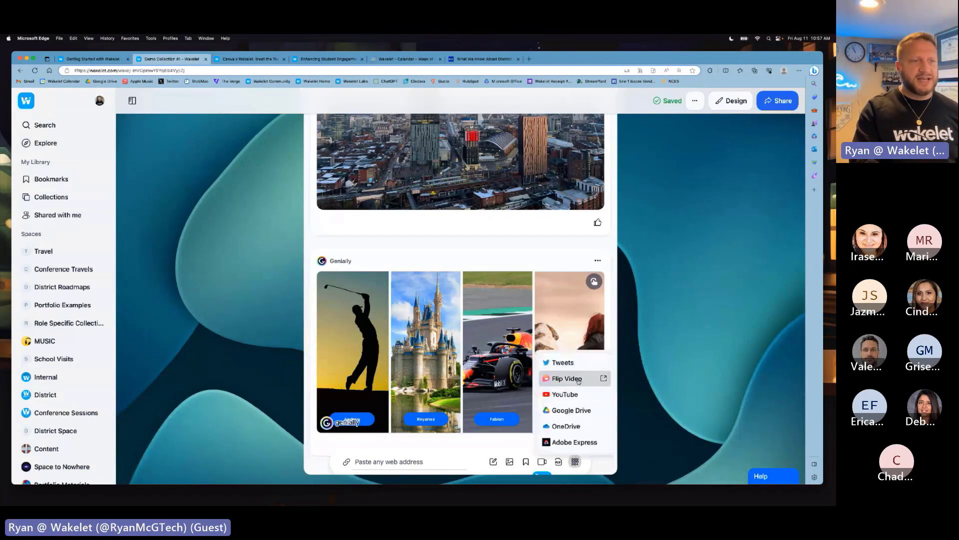
left_click(578, 380)
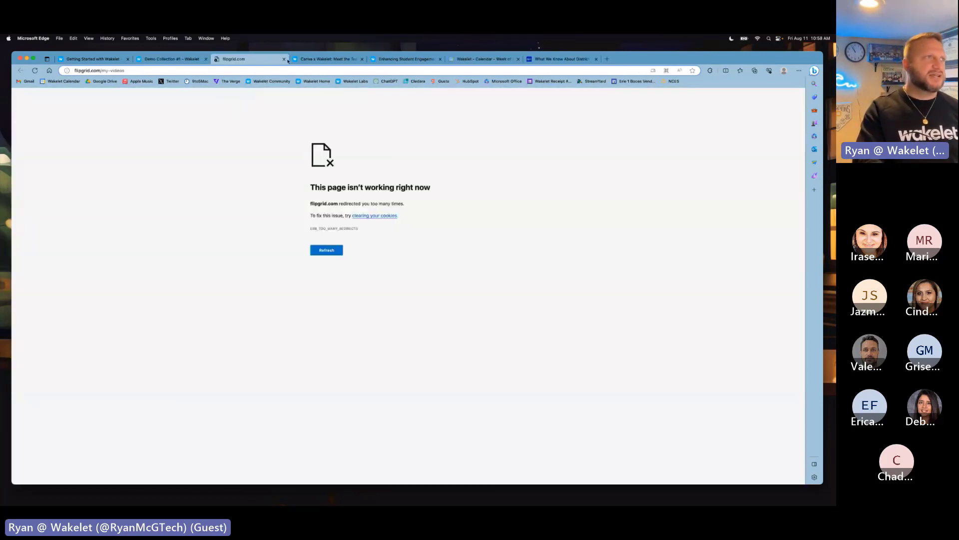
left_click(283, 59)
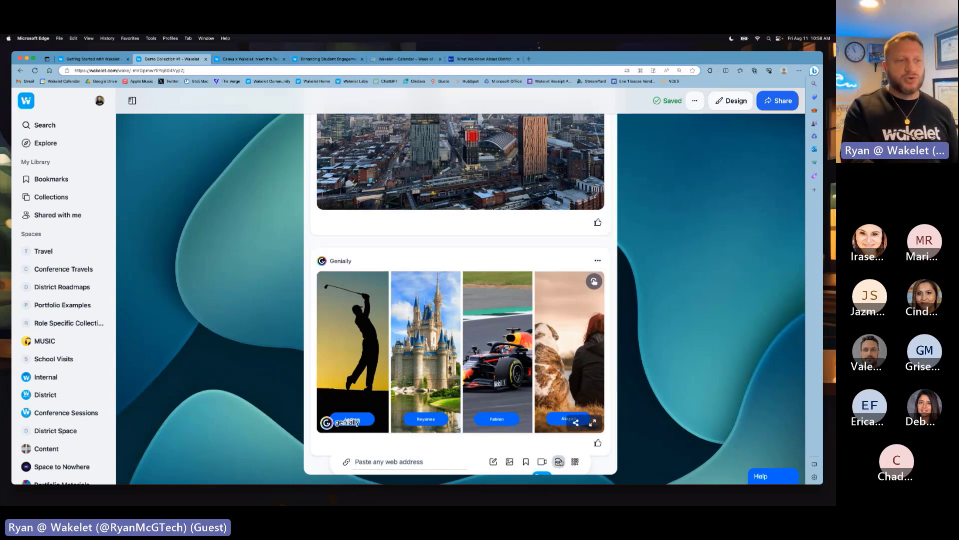
Step: Upload Wakelet-Product-Profile-2022.pdf from the Desktop as a PDF card below the Genially card
left_click(558, 461)
scroll(375, 269, "down", 5)
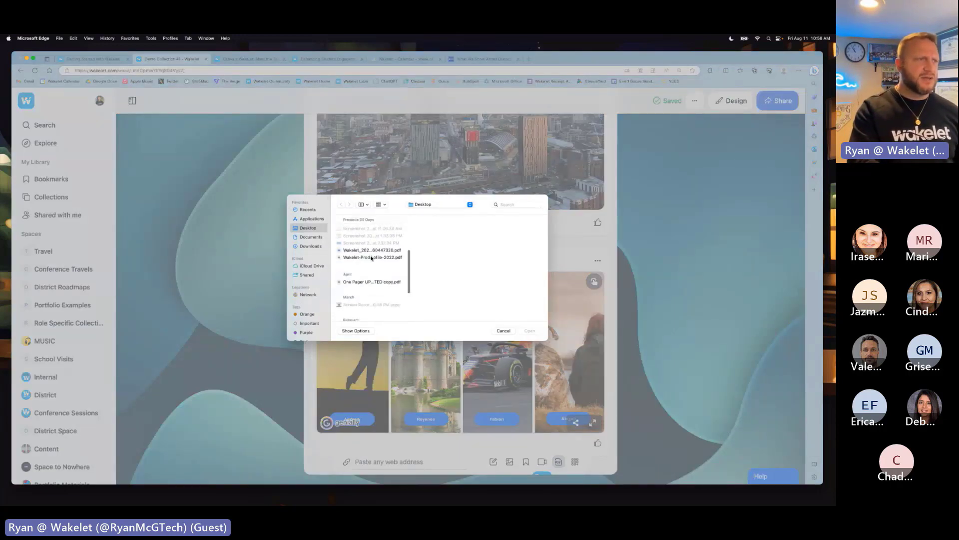
left_click(372, 256)
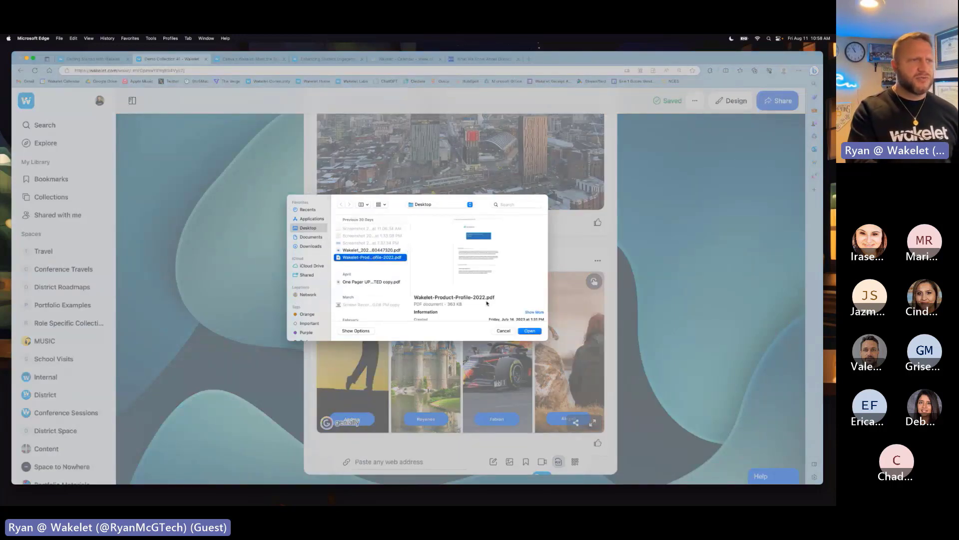
left_click(529, 330)
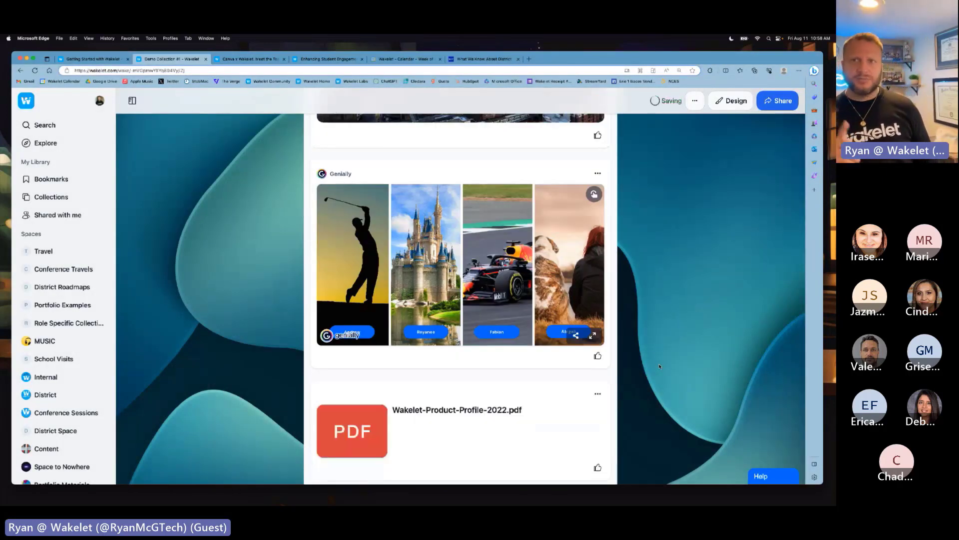
Step: Open the Wakelet-Product-Profile-2022.pdf card for editing and change its title to "Product Profile"
scroll(660, 367, "down", 1)
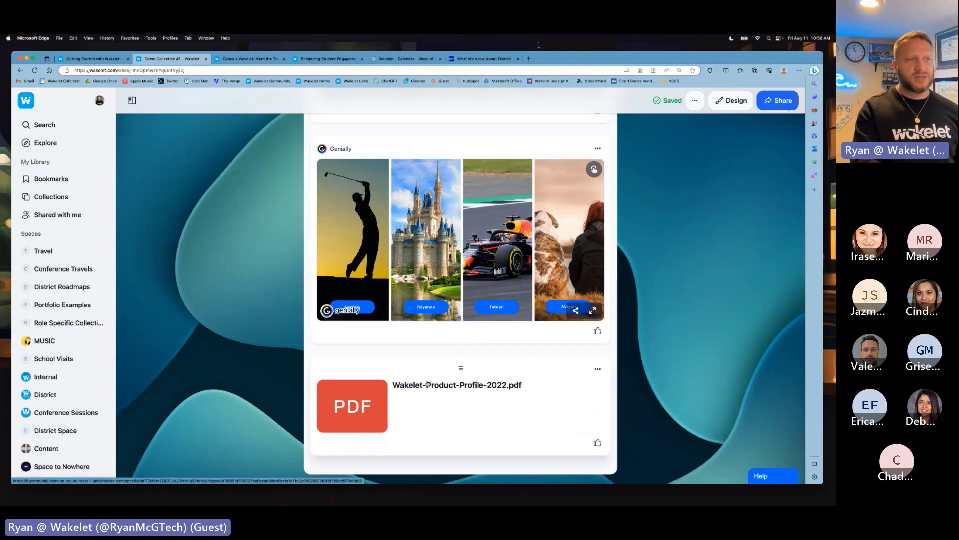
left_click(597, 368)
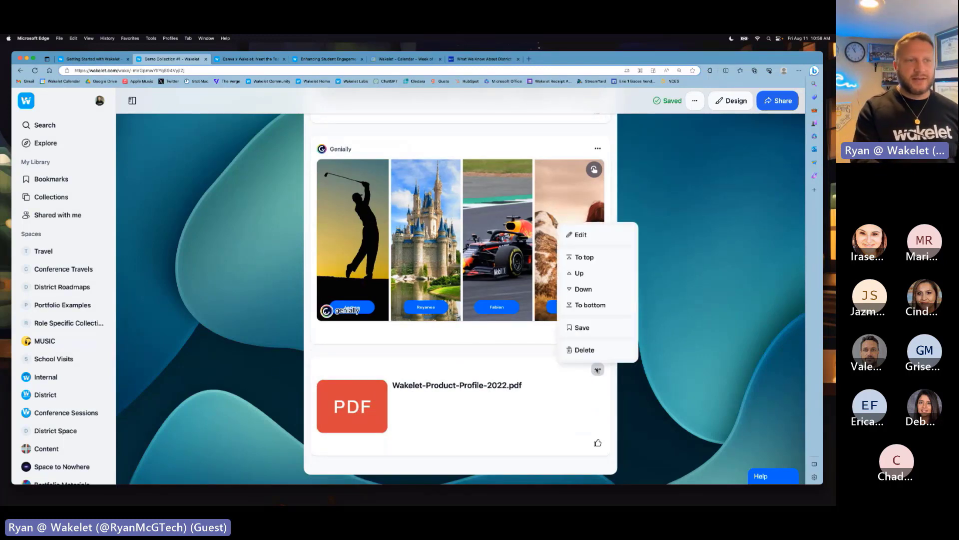
left_click(594, 242)
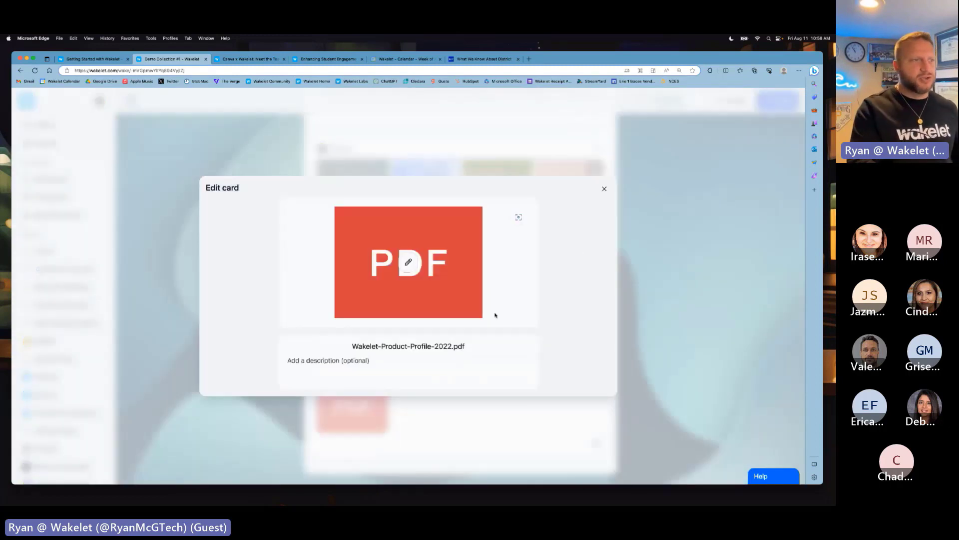
left_click(471, 346)
key("BackSpace")
key("BackSpace")
key("BackSpace")
key("BackSpace")
key("BackSpace")
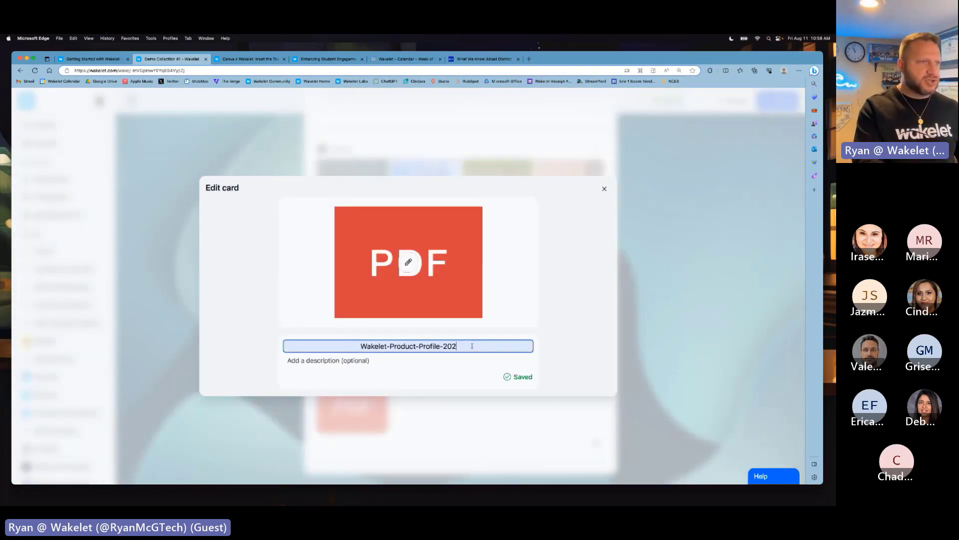
left_click_drag(471, 346, 357, 342)
type("Prod")
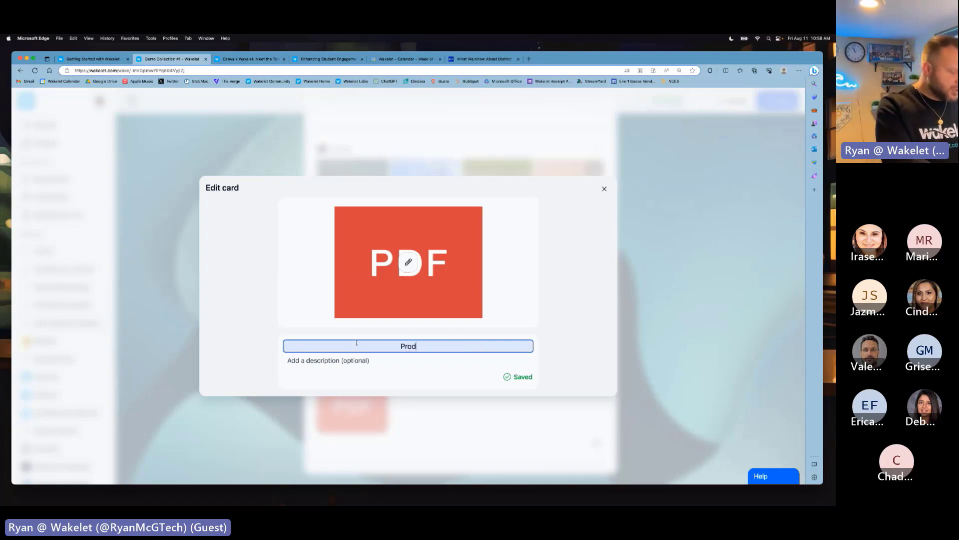
type("uct Profile")
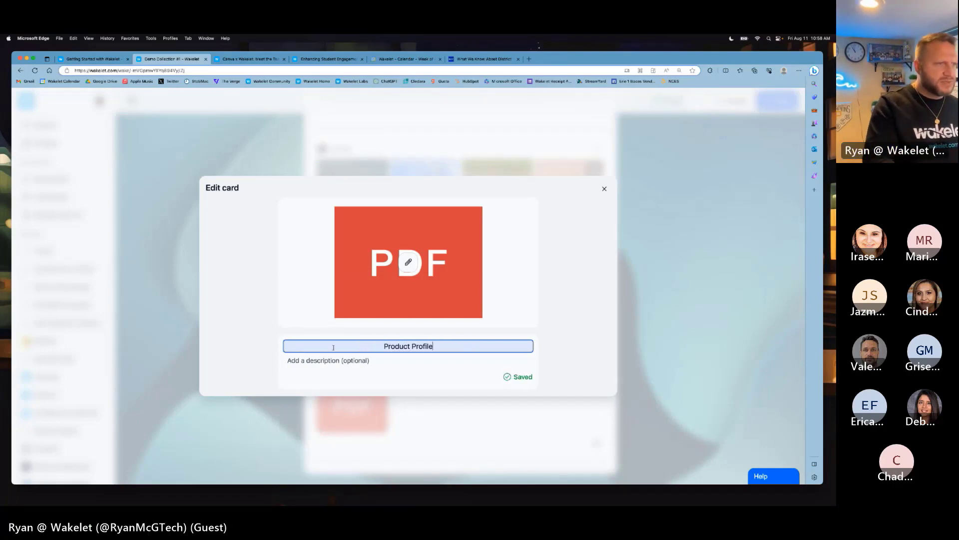
Step: Give the PDF card the description "All the informaiton you need to know"
left_click(369, 361)
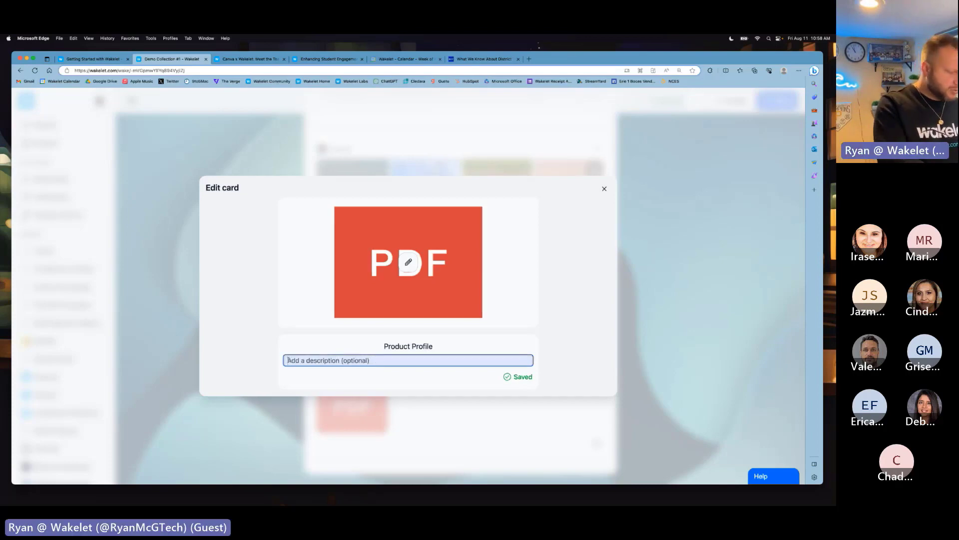
type("All the informaito")
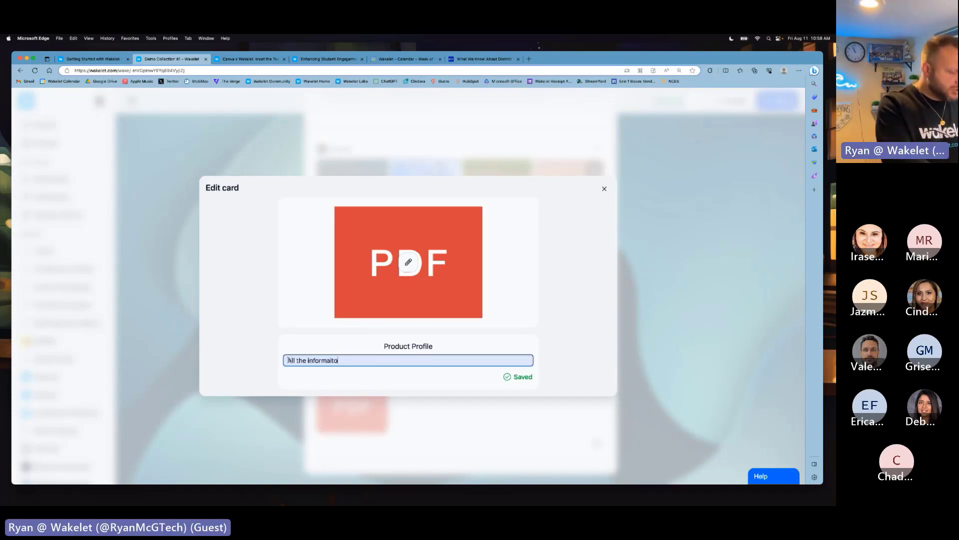
type("n you need to know")
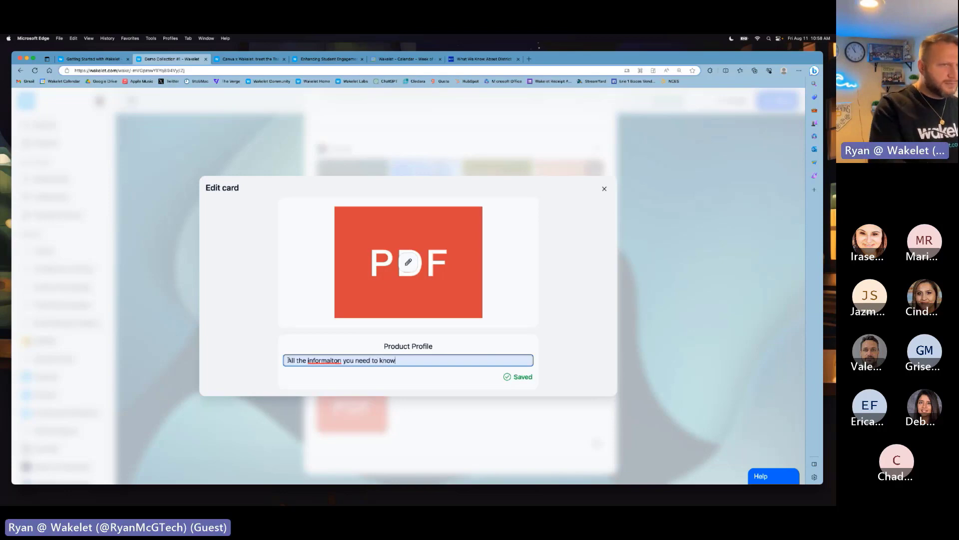
Step: Replace the PDF card's thumbnail with the first GIPHY result for "wakelet", the blue Wakelet logo GIF, and close the card editor
left_click(409, 263)
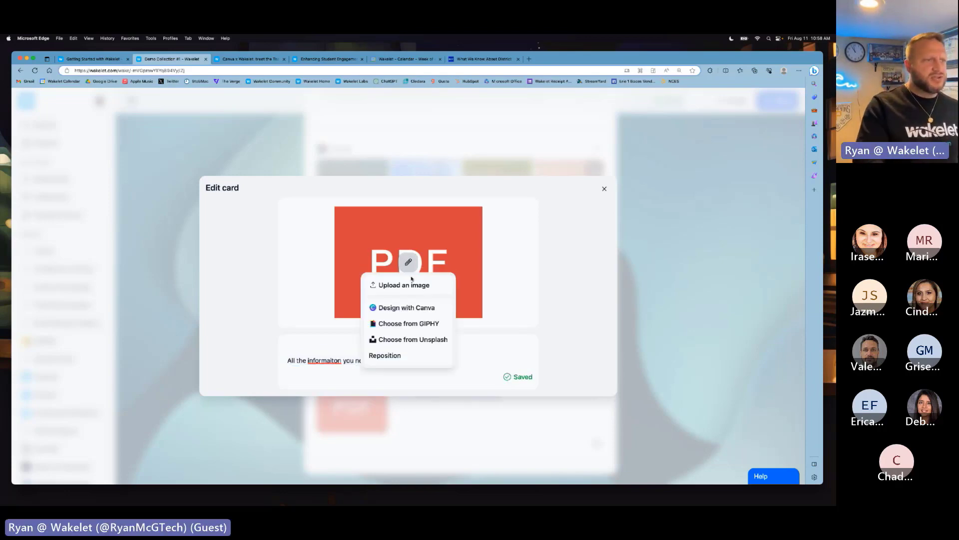
left_click(412, 323)
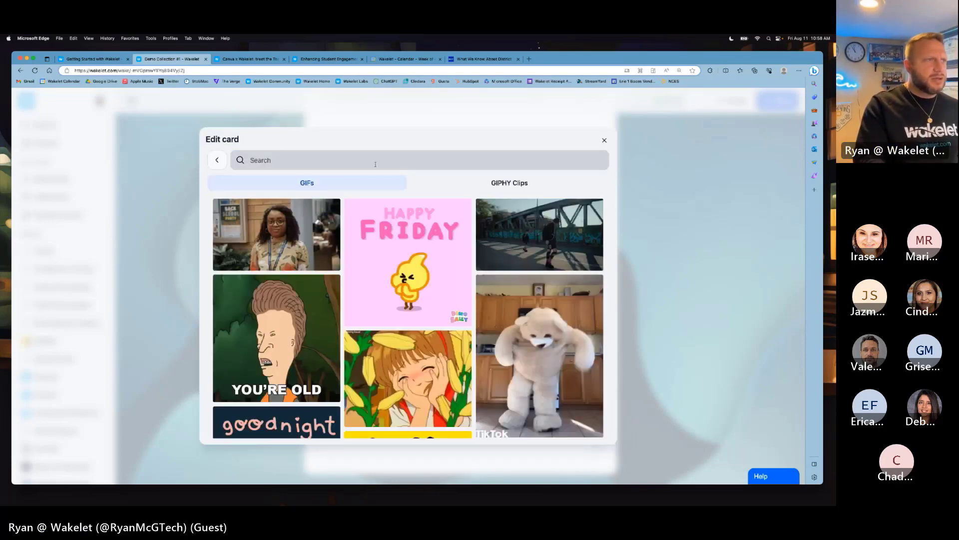
left_click(375, 160)
type("wakelet")
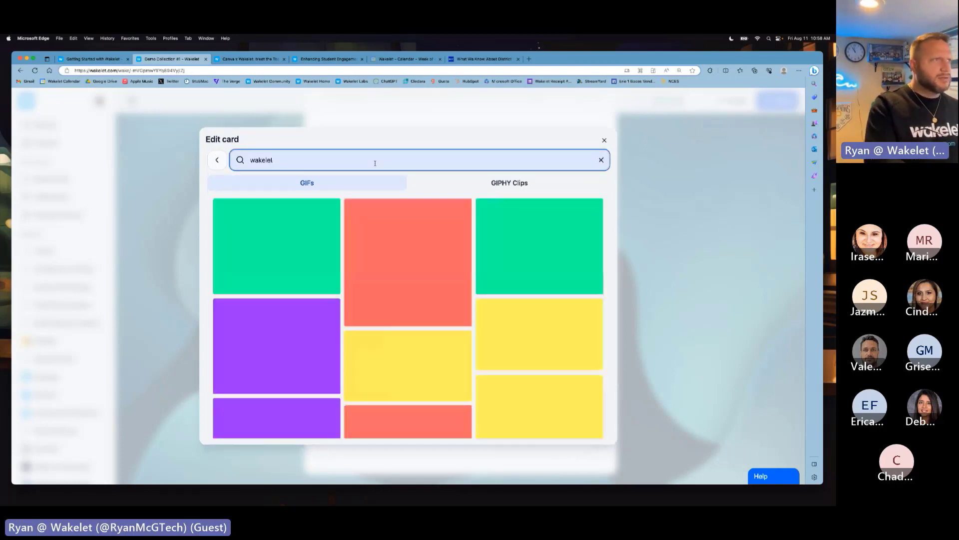
left_click(314, 234)
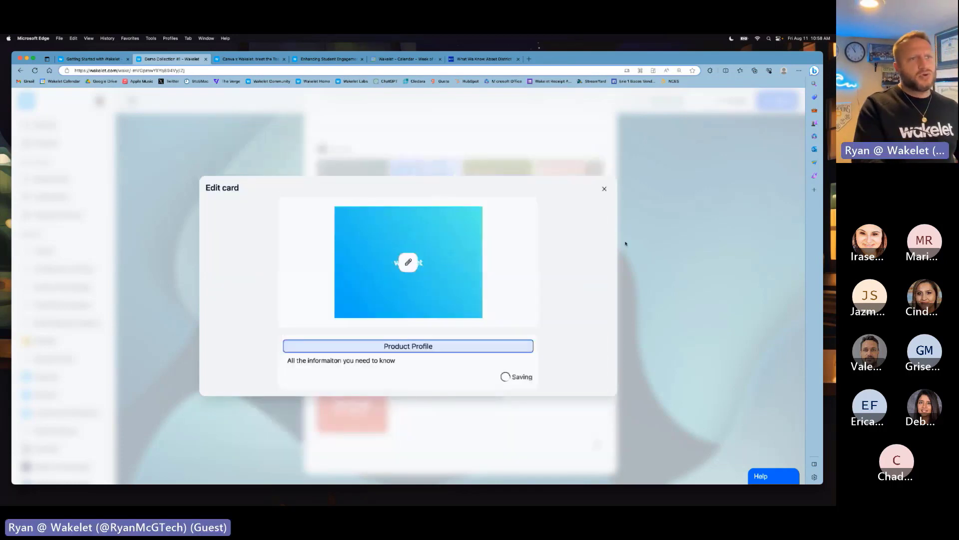
left_click(651, 267)
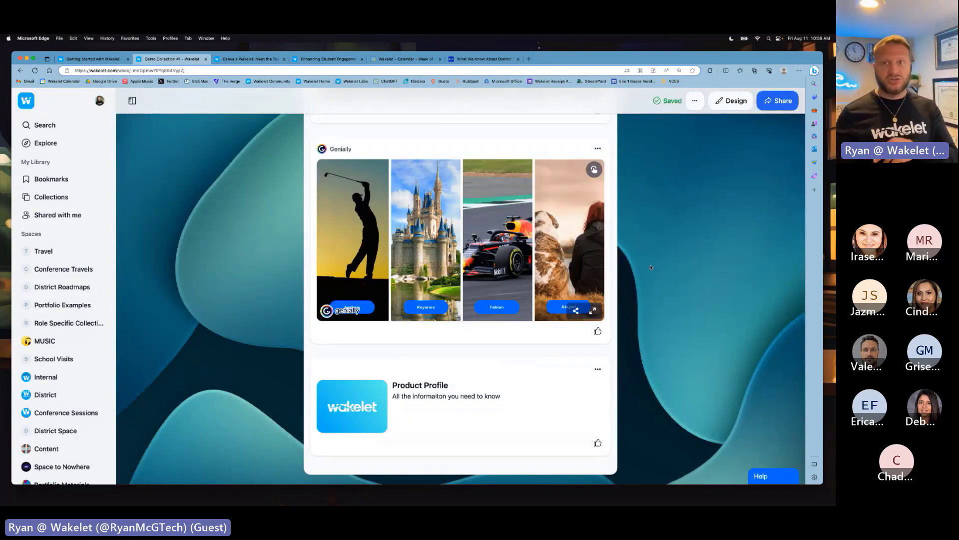
Step: Open the PDF from the Product Profile card, skim through the document, and close it to return to the collection
left_click(460, 367)
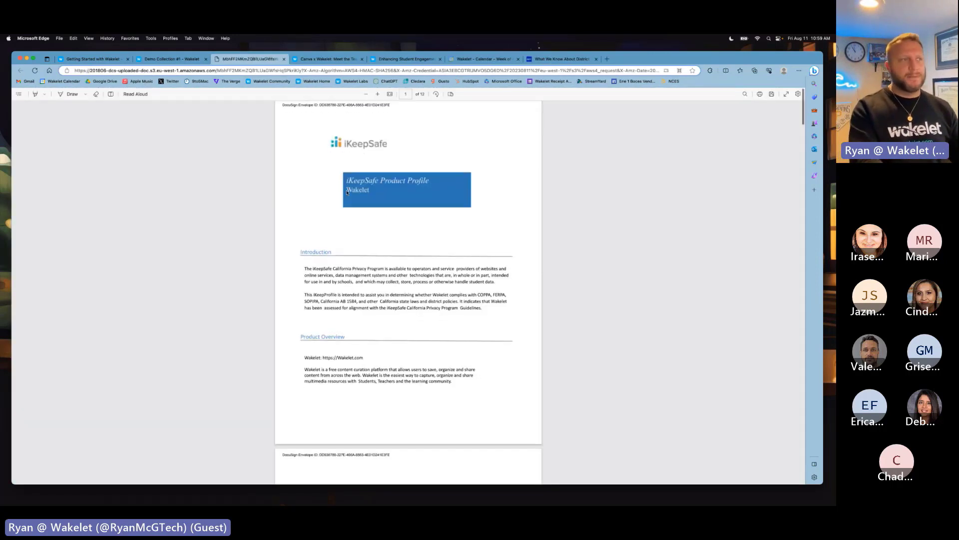
scroll(347, 193, "down", 8)
scroll(347, 193, "up", 8)
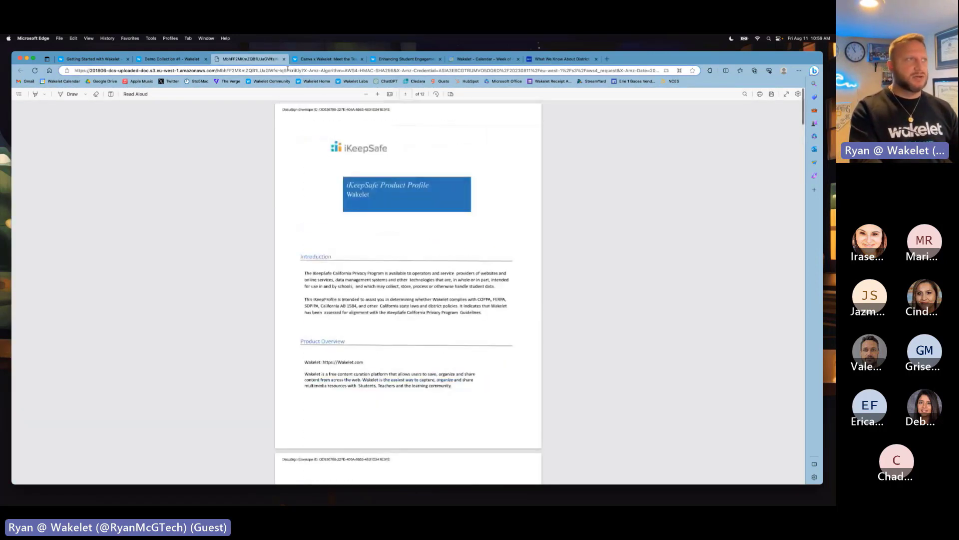
left_click(285, 58)
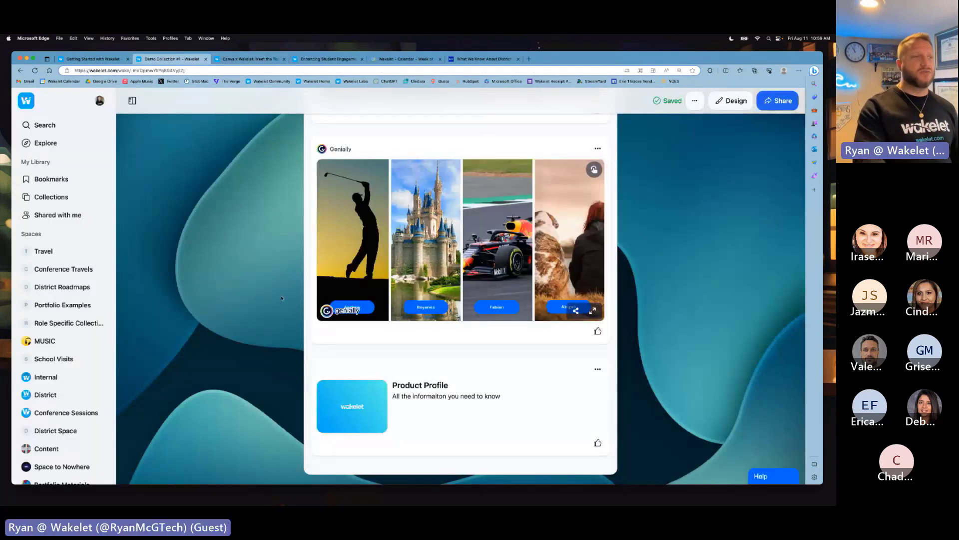
Step: Search YouTube for "bill nye" and add the video "Bill Nye Breaks Down His Favorite Snacks | Snacked" below the Product Profile card
mouse_move(459, 460)
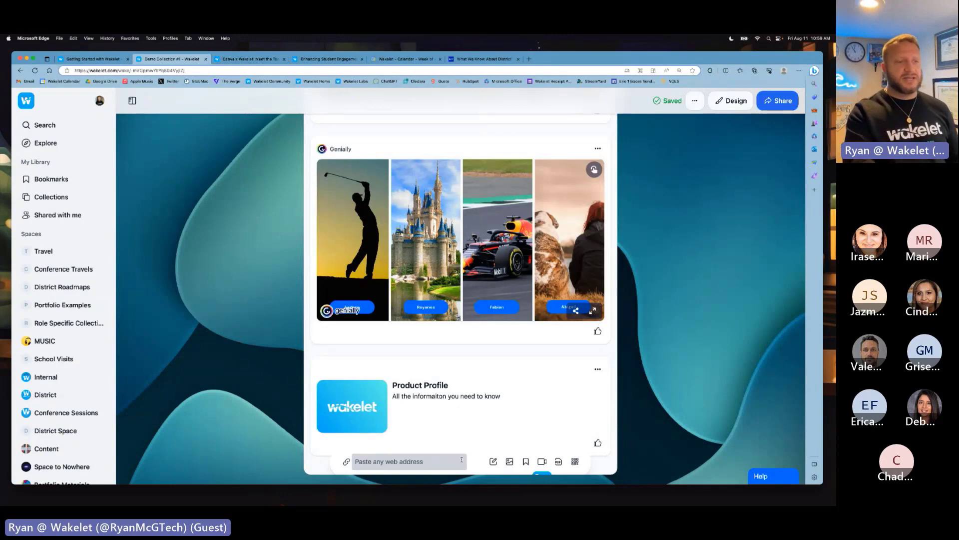
left_click(575, 461)
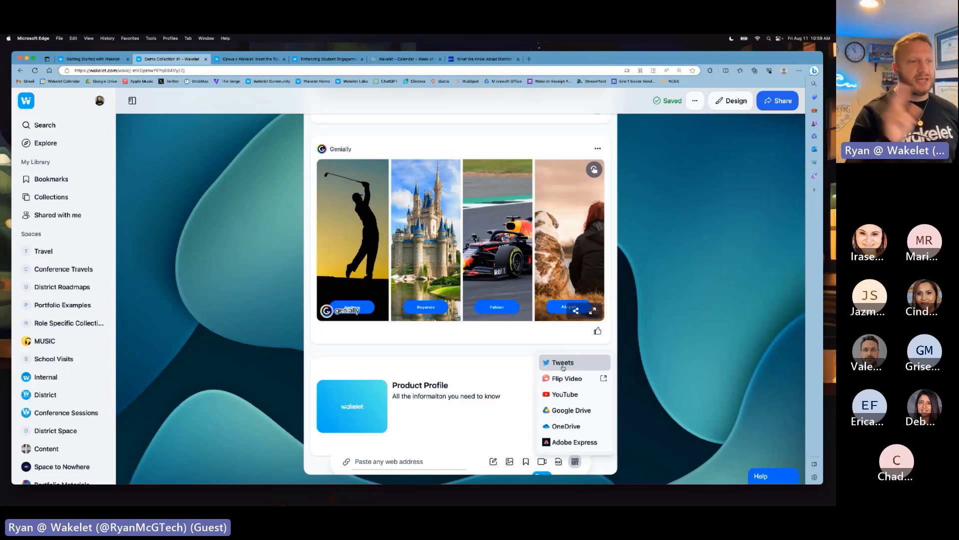
left_click(568, 395)
left_click(438, 271)
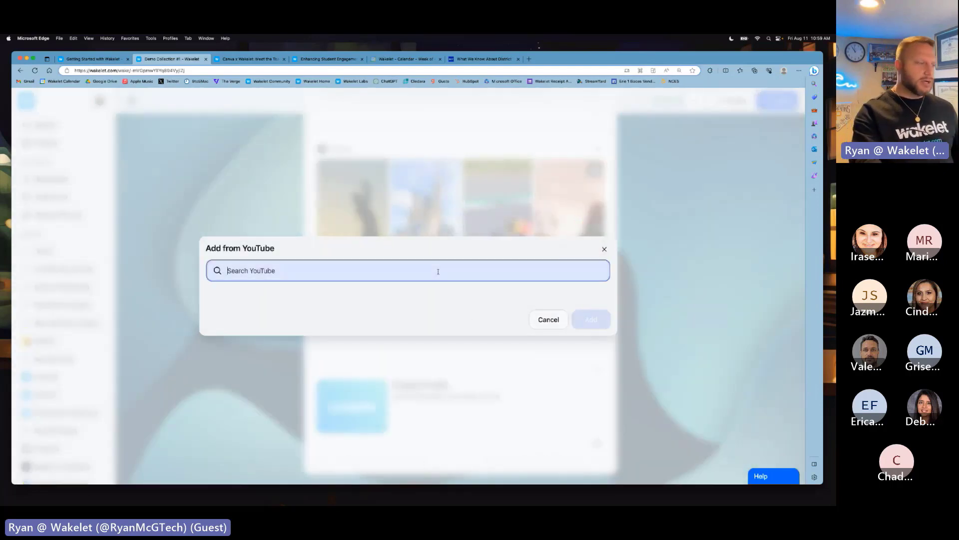
type("blll nye")
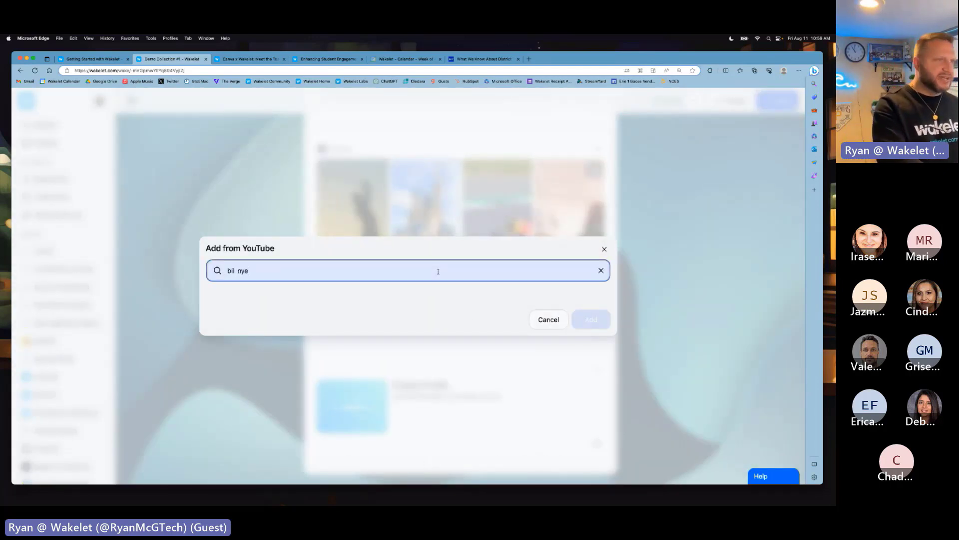
key("Return")
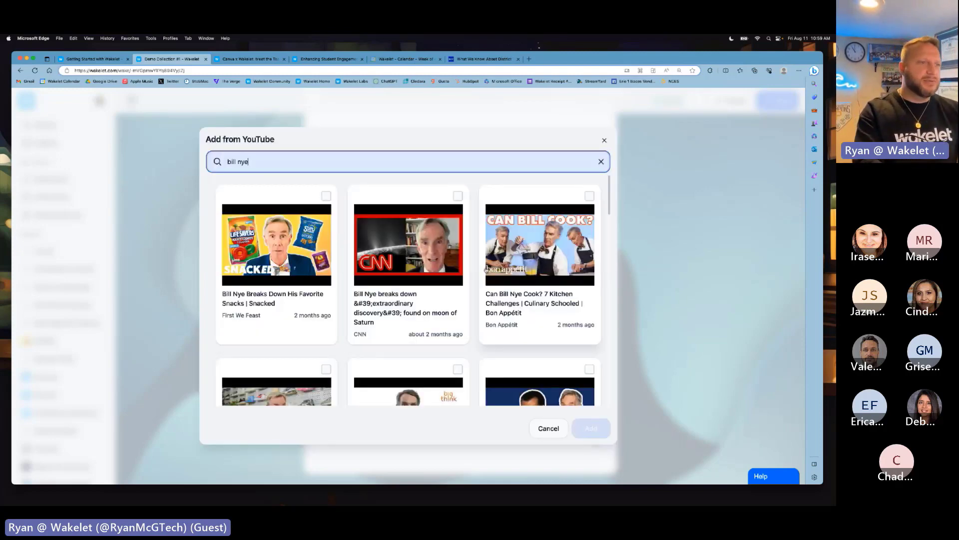
left_click(278, 244)
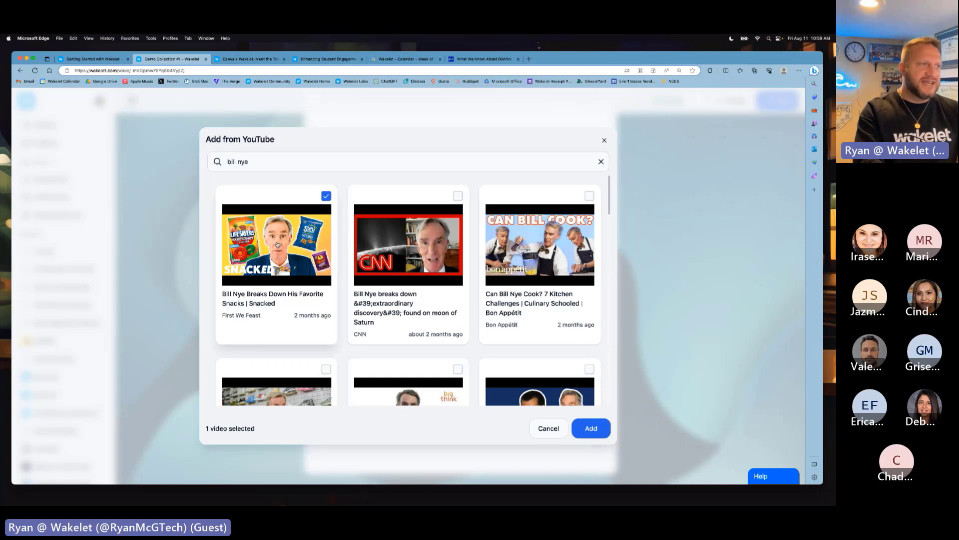
left_click(591, 428)
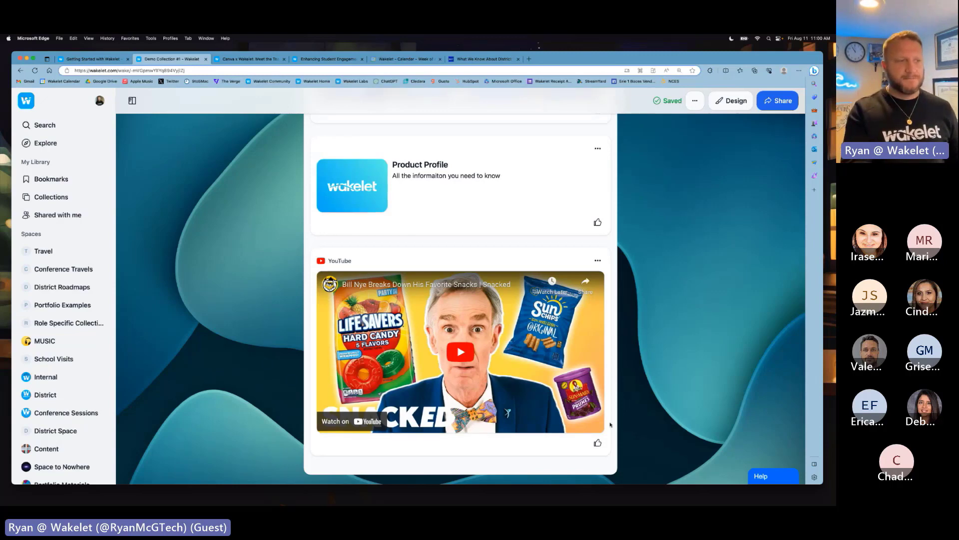
Step: Review the whole collection in its Media layout and look over the layout options in the design settings
left_click(575, 461)
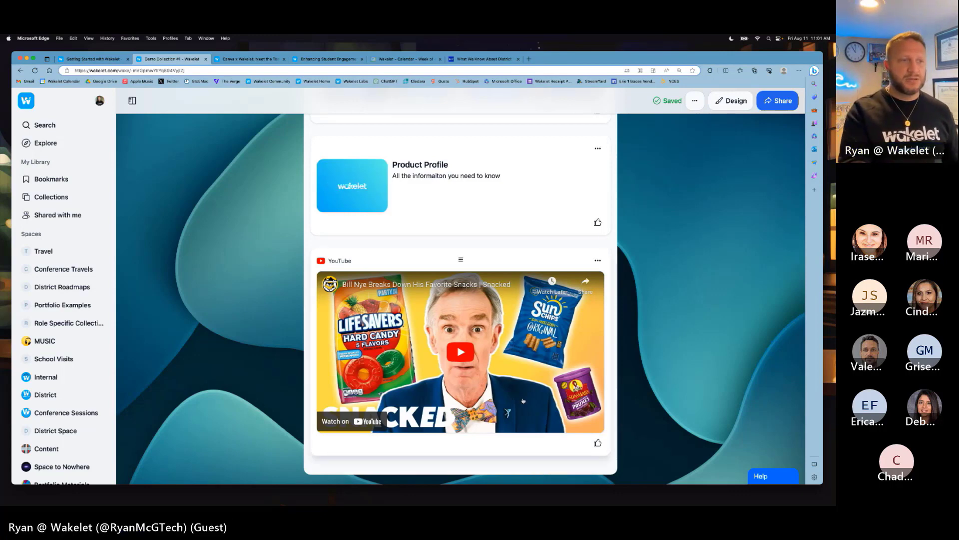
scroll(666, 389, "down", 10)
scroll(509, 410, "up", 15)
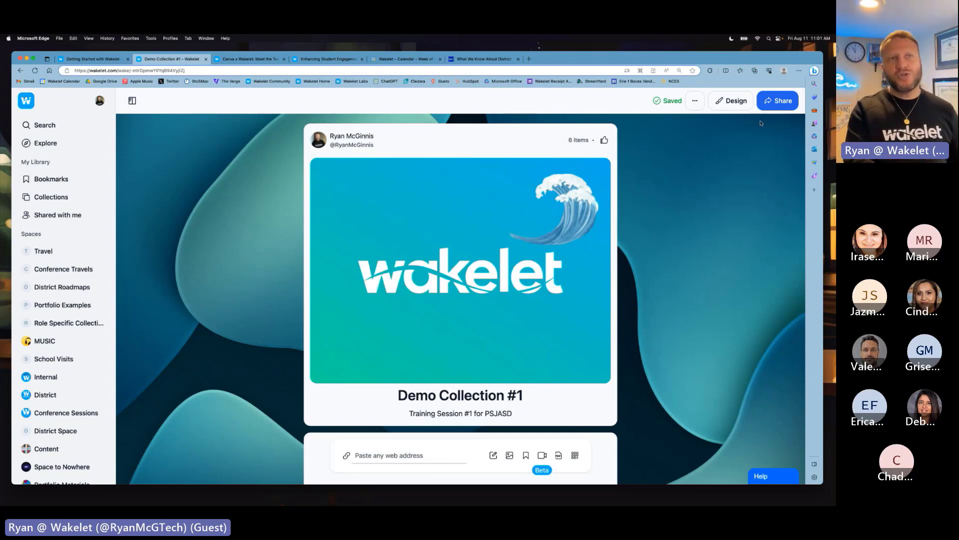
left_click(730, 100)
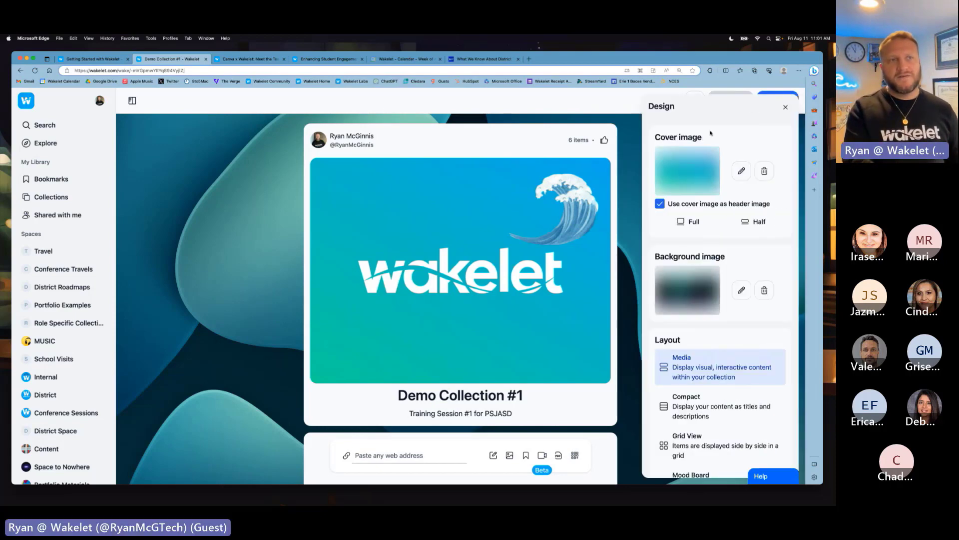
scroll(699, 200, "down", 3)
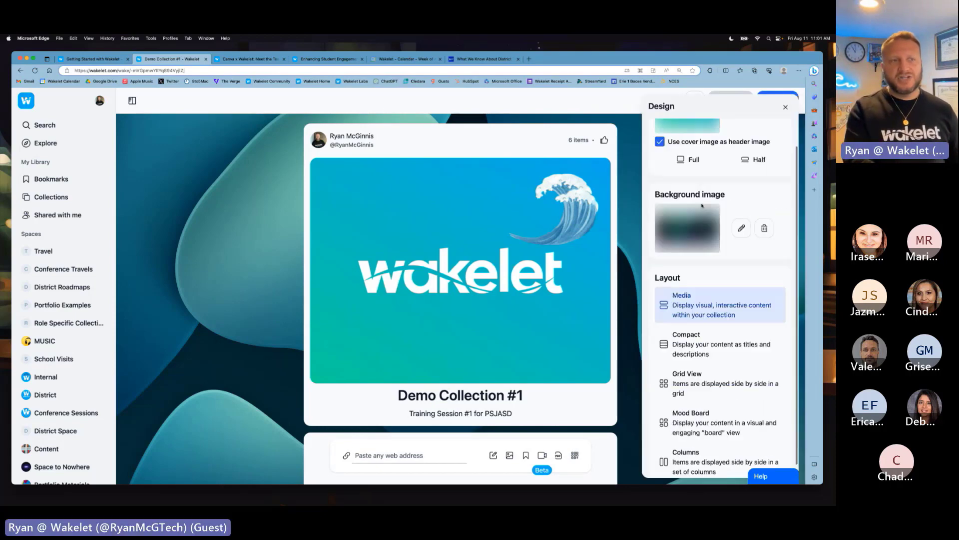
left_click(629, 299)
scroll(629, 299, "down", 15)
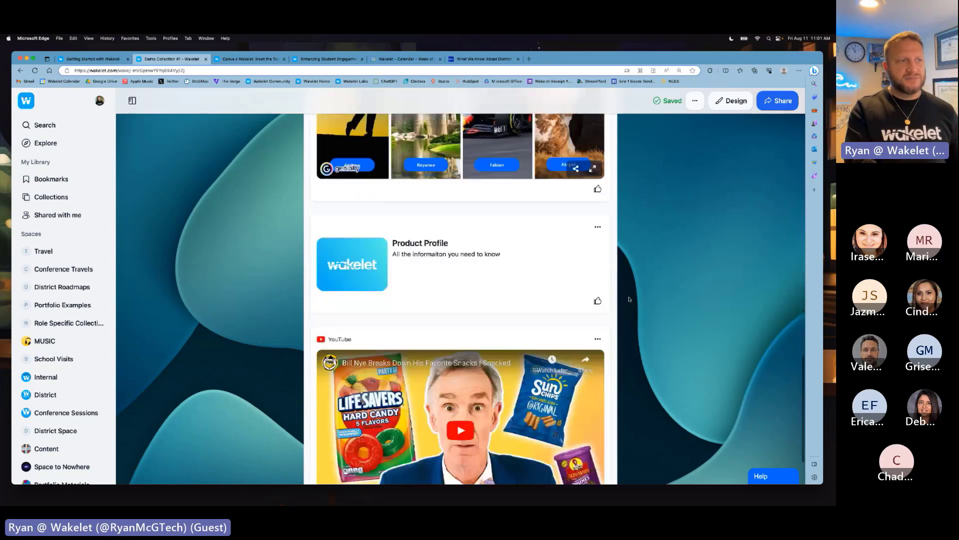
scroll(629, 298, "up", 15)
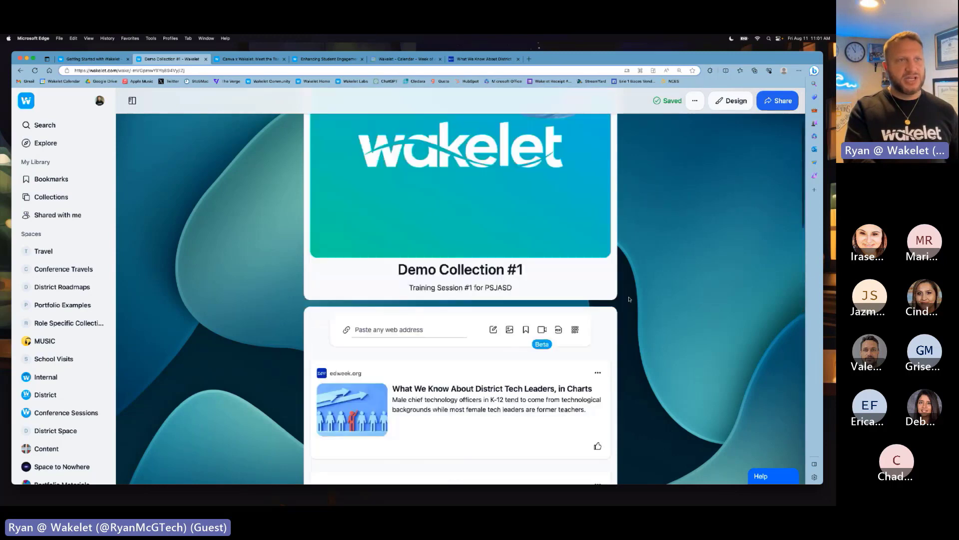
Step: Switch the collection to the Compact layout and look through its cards
left_click(731, 100)
left_click(694, 398)
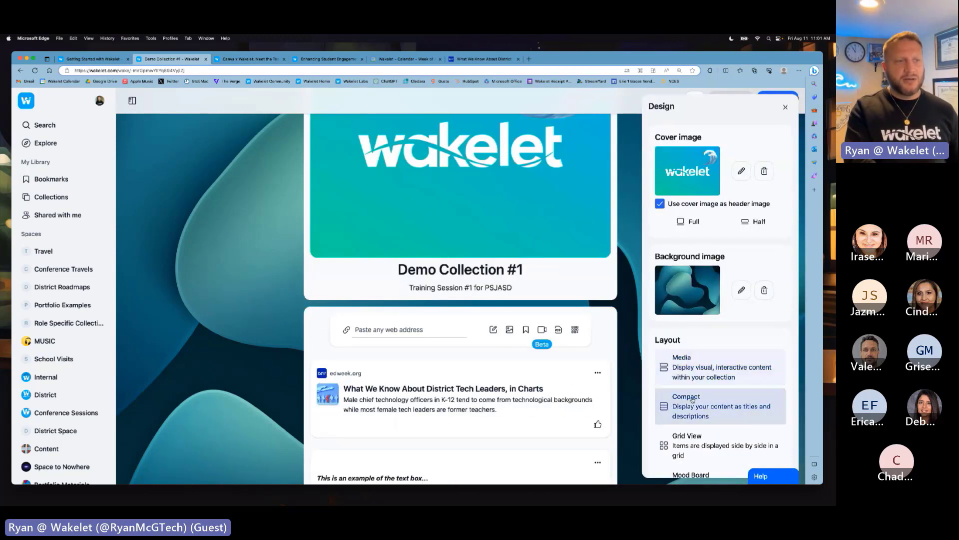
left_click(634, 326)
scroll(633, 325, "down", 1)
scroll(633, 325, "down", 5)
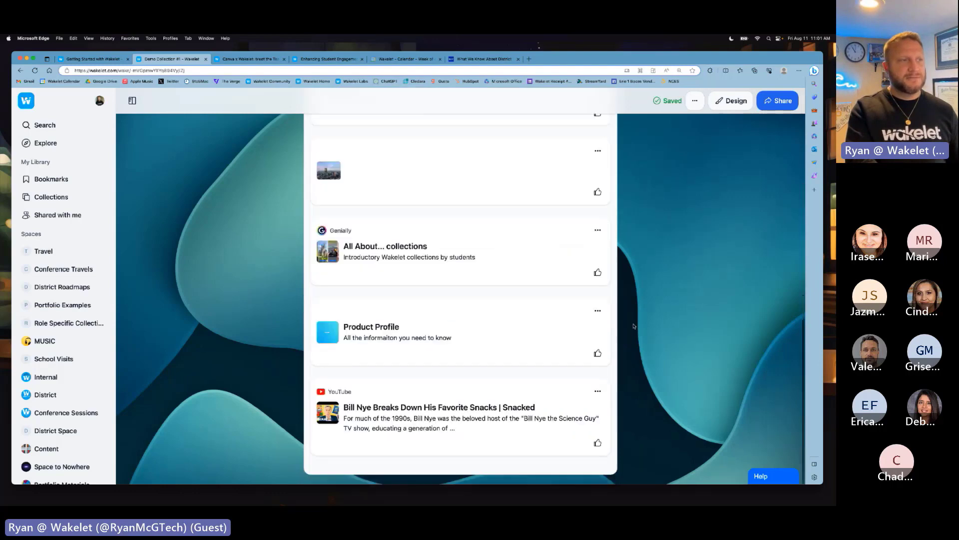
scroll(634, 326, "up", 3)
scroll(634, 326, "up", 3)
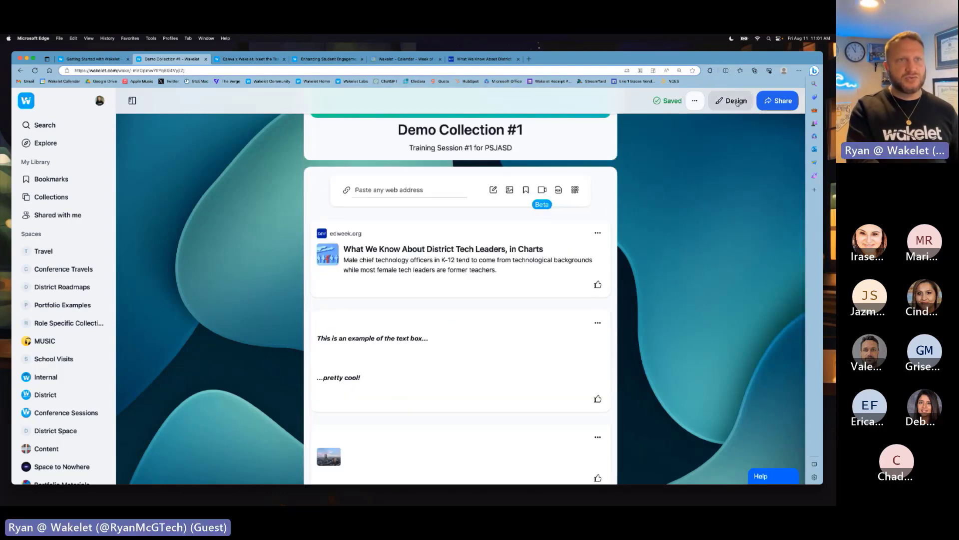
Step: Set the collection's layout to Grid View and look through the side-by-side cards
left_click(731, 101)
left_click(709, 444)
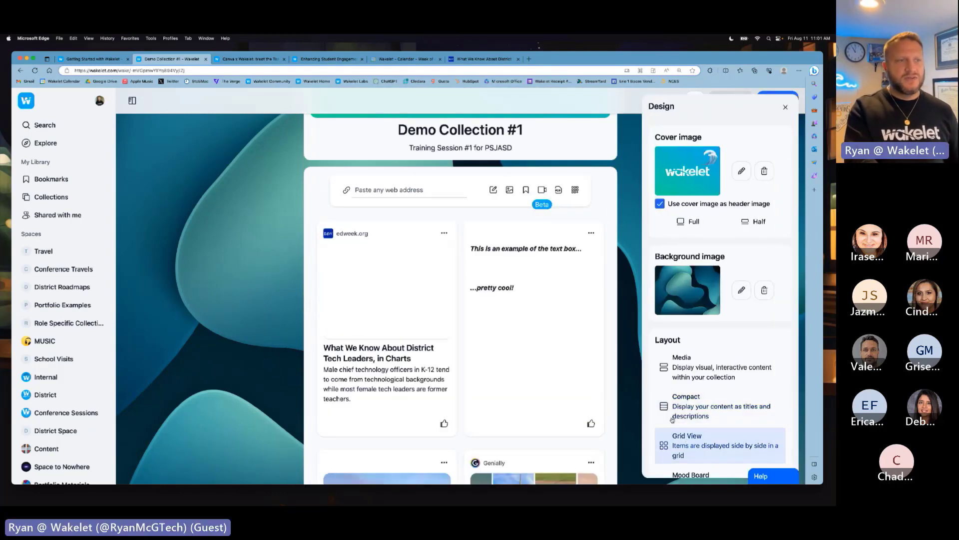
left_click(628, 332)
scroll(628, 333, "down", 8)
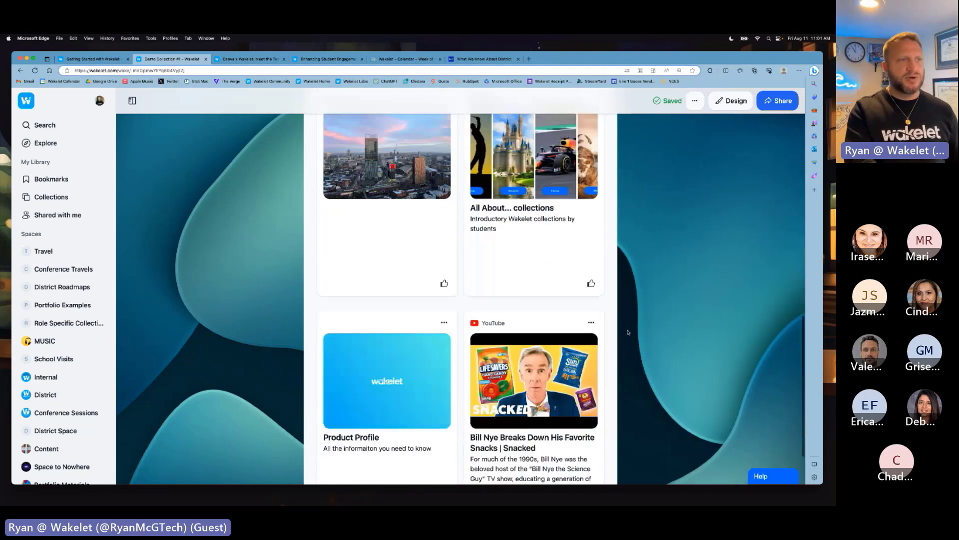
Step: Set the collection's layout to Mood Board and look over how the cards are arranged
scroll(628, 332, "up", 10)
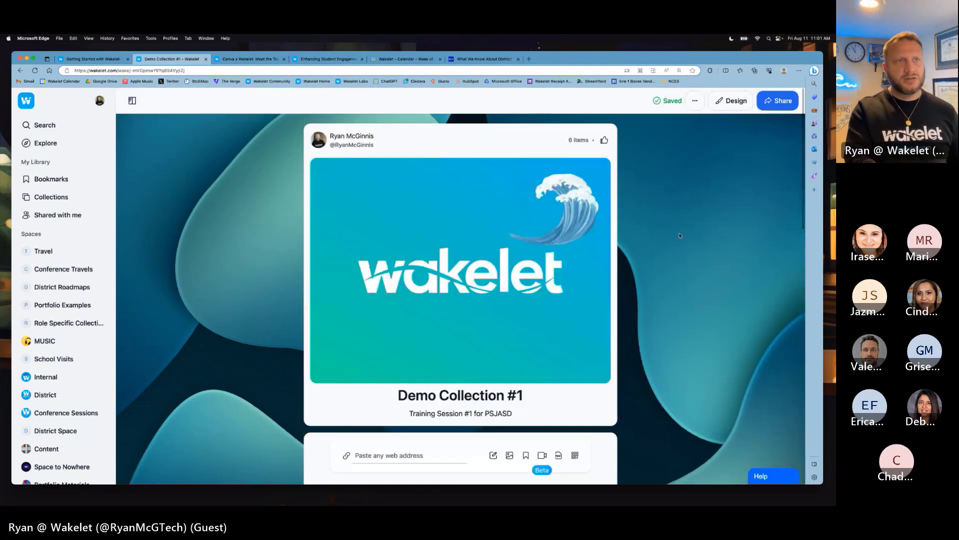
left_click(731, 101)
scroll(715, 300, "down", 2)
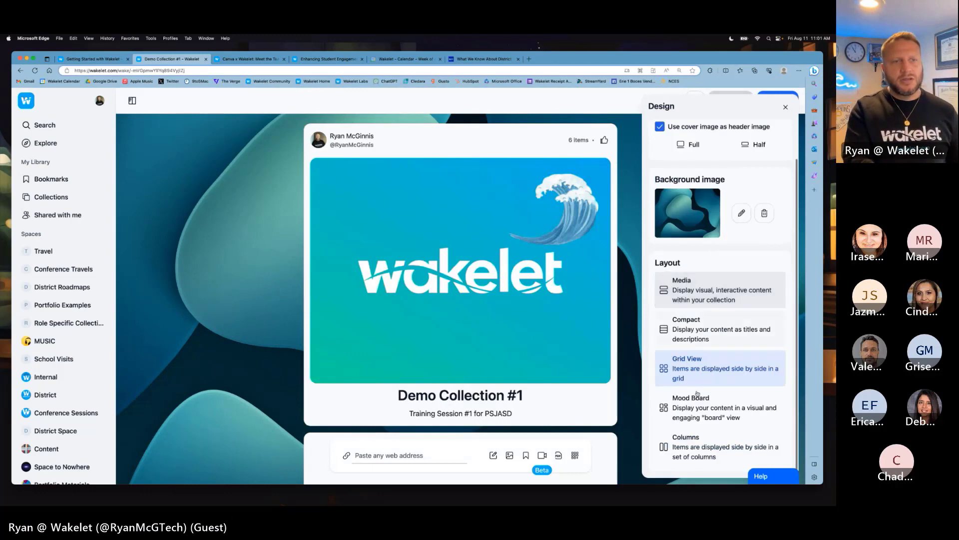
left_click(693, 404)
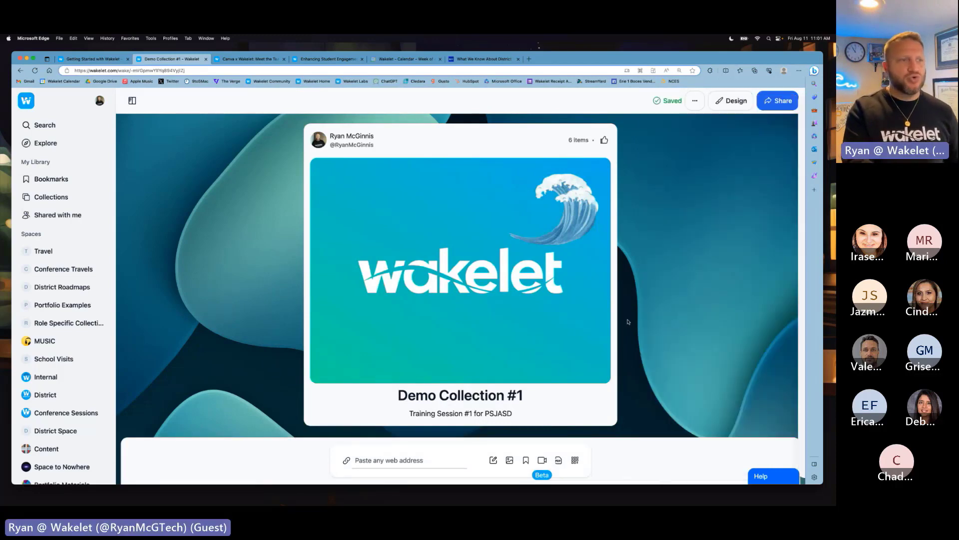
left_click(626, 321)
scroll(628, 322, "down", 5)
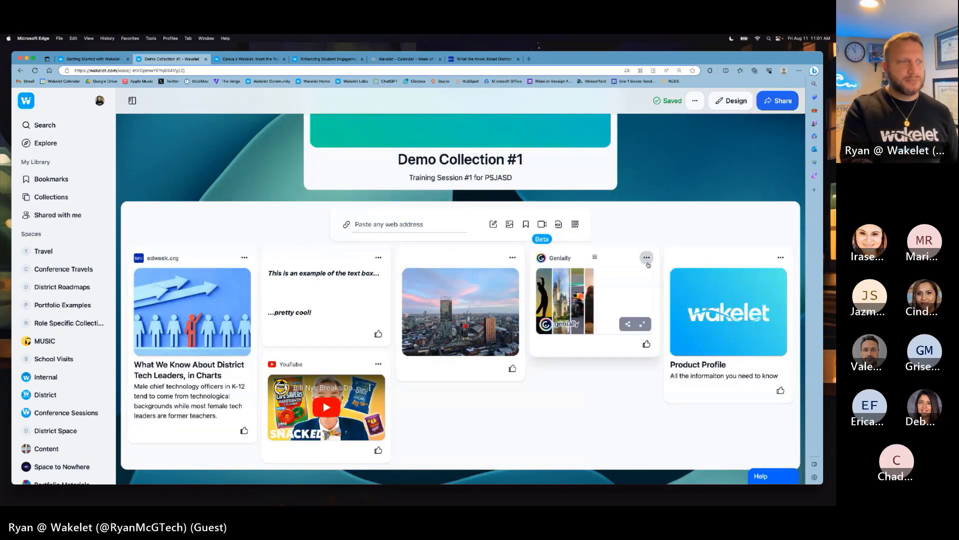
Step: Switch the collection to the Columns layout and look over the untitled column and its cards
left_click(725, 103)
scroll(719, 299, "down", 3)
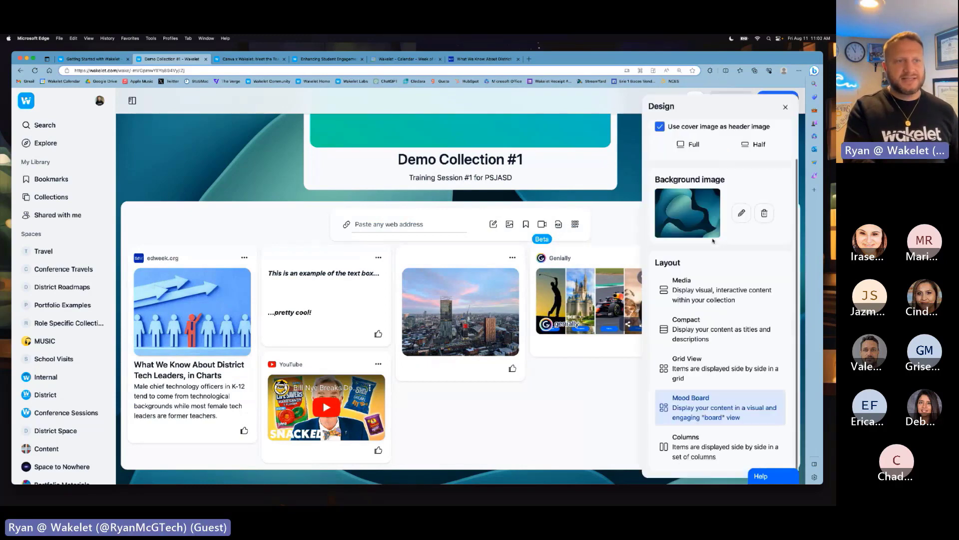
left_click(702, 451)
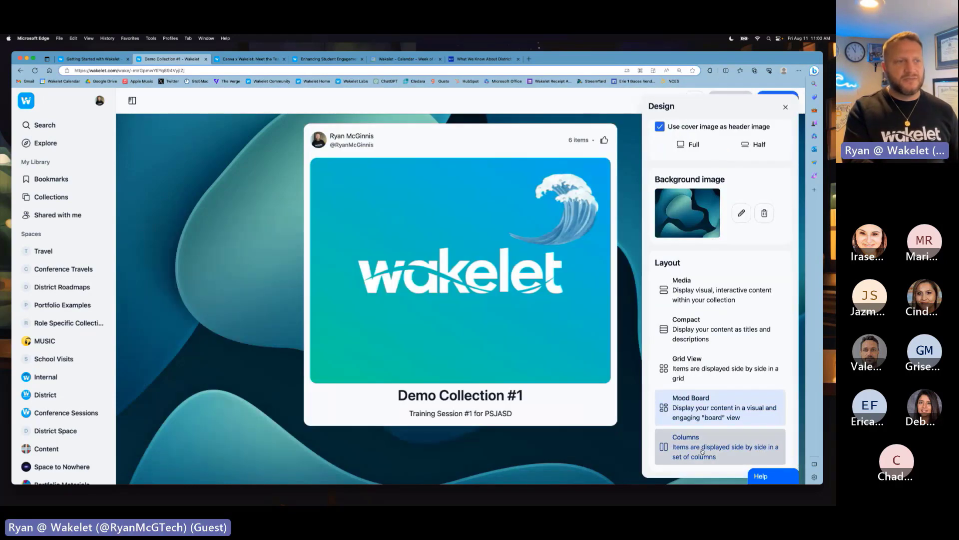
left_click(246, 349)
scroll(246, 349, "down", 4)
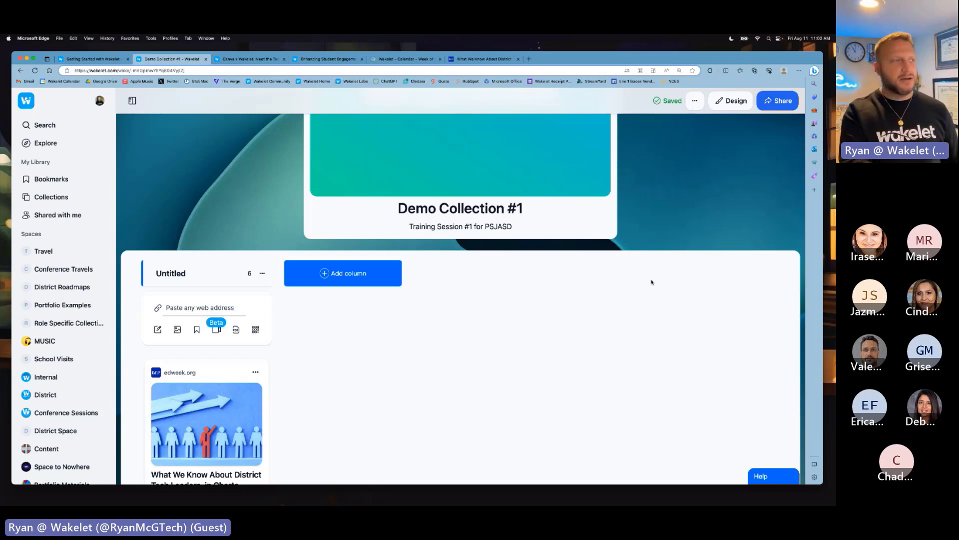
scroll(392, 346, "down", 2)
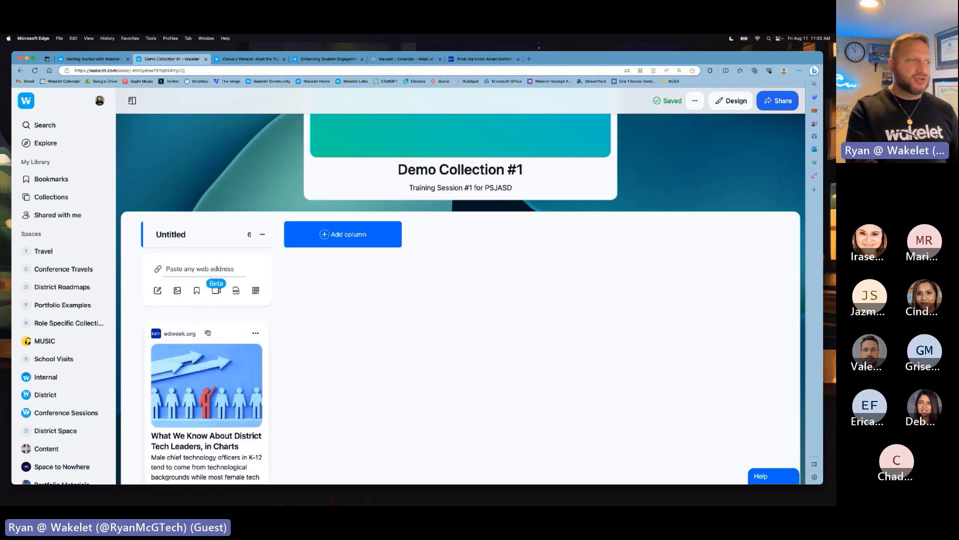
mouse_move(207, 332)
left_mouse_down()
mouse_move(208, 343)
mouse_move(214, 334)
left_mouse_up()
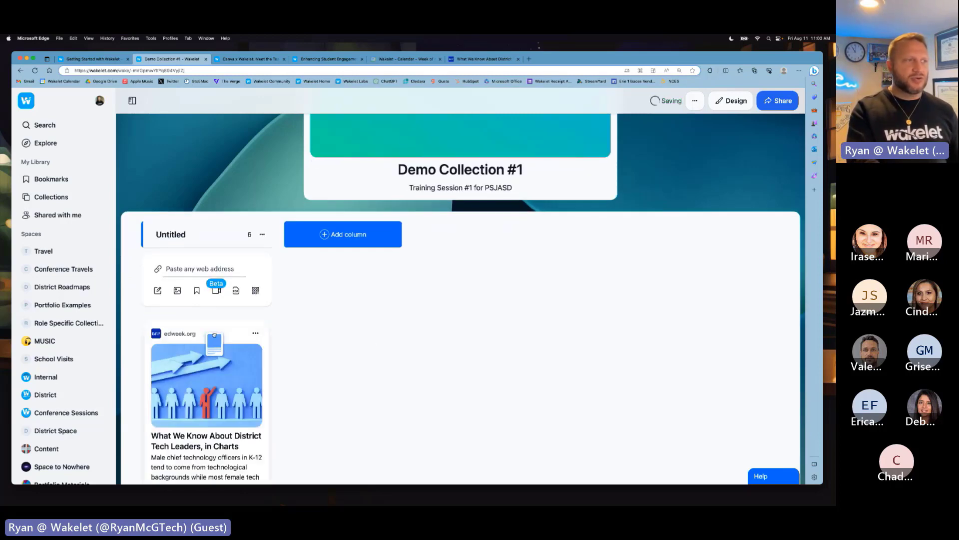
Step: Set the collection's layout to Media and close the design settings
left_click(728, 102)
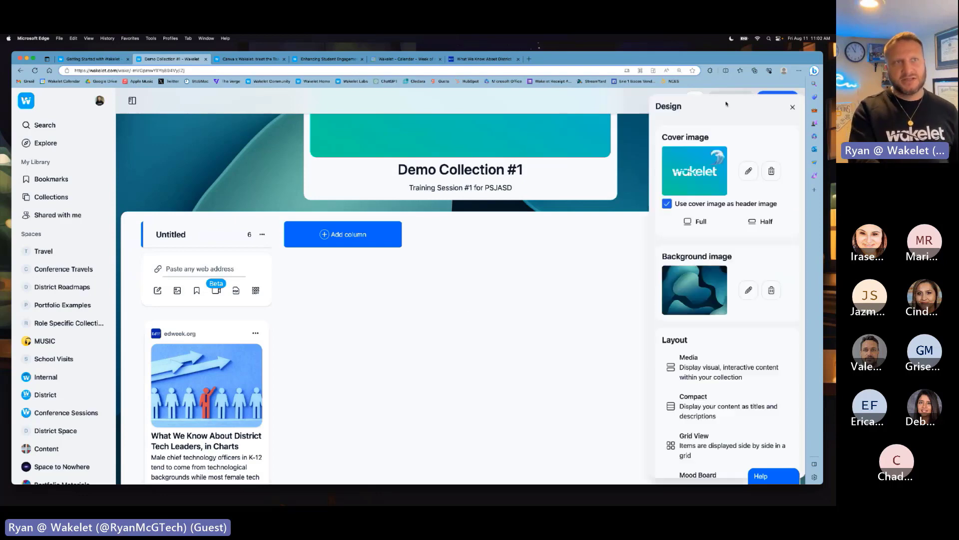
left_click(701, 366)
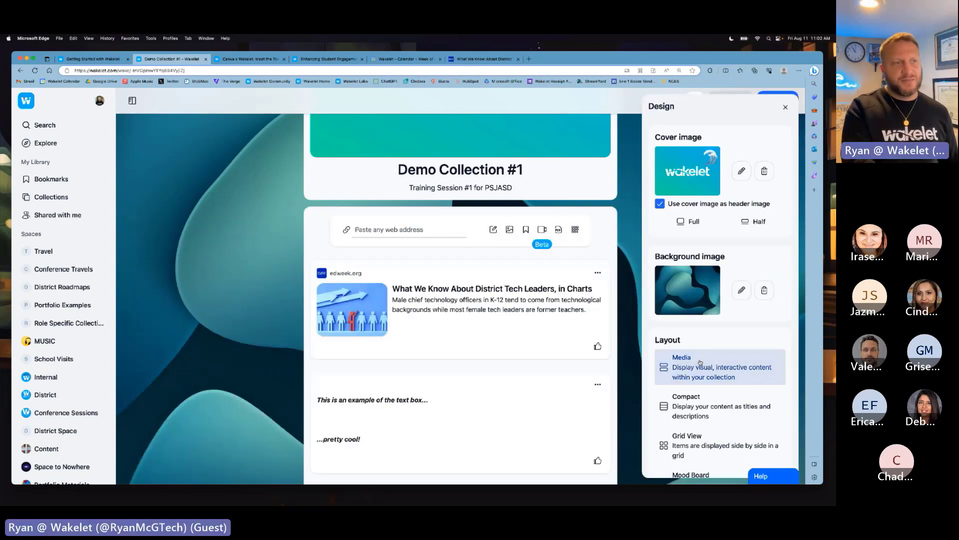
left_click(554, 346)
Step: Move the text box card above the edweek.org article, and return the article to the first position
scroll(462, 359, "down", 3)
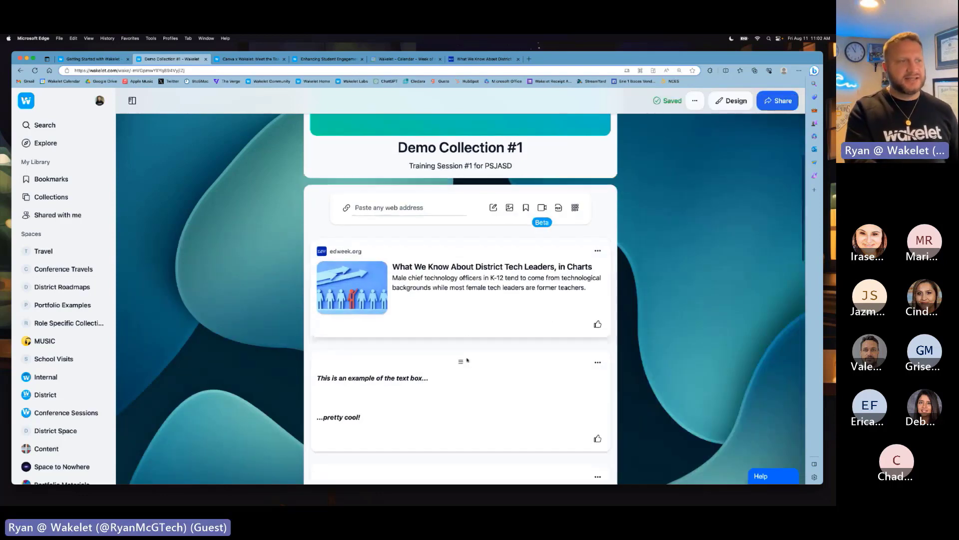
left_click_drag(459, 308, 453, 199)
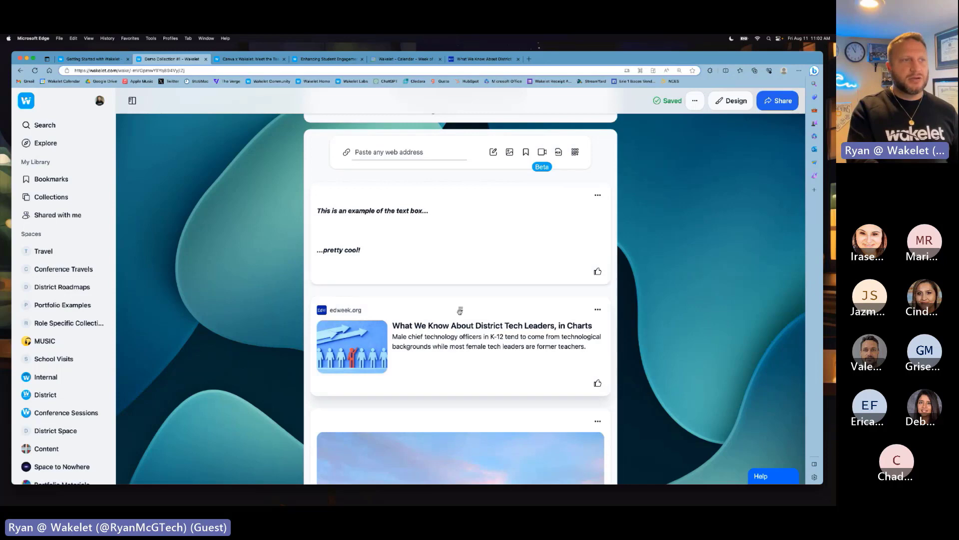
left_click_drag(459, 310, 462, 219)
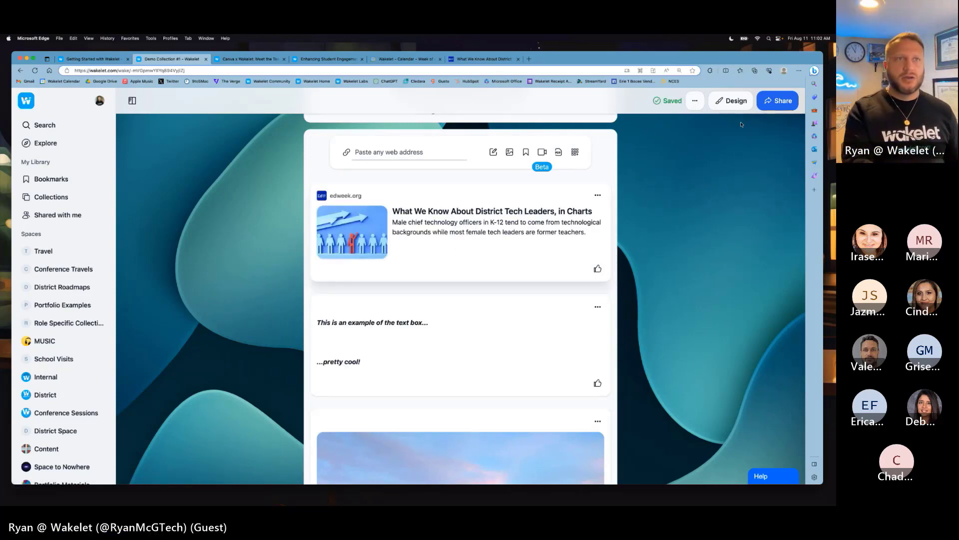
Step: Open the collection's sharing settings and set access for anyone with the link or code to Can View
left_click(778, 101)
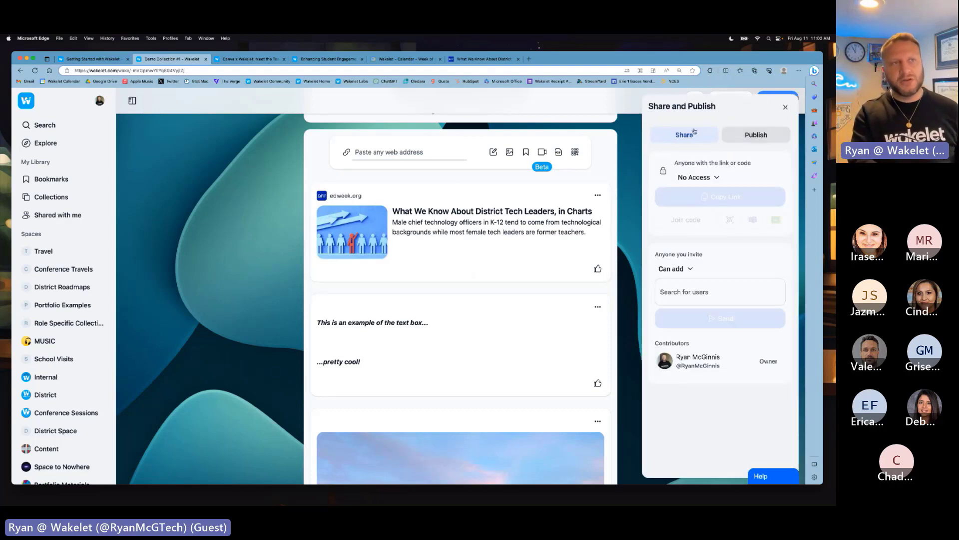
left_click(718, 178)
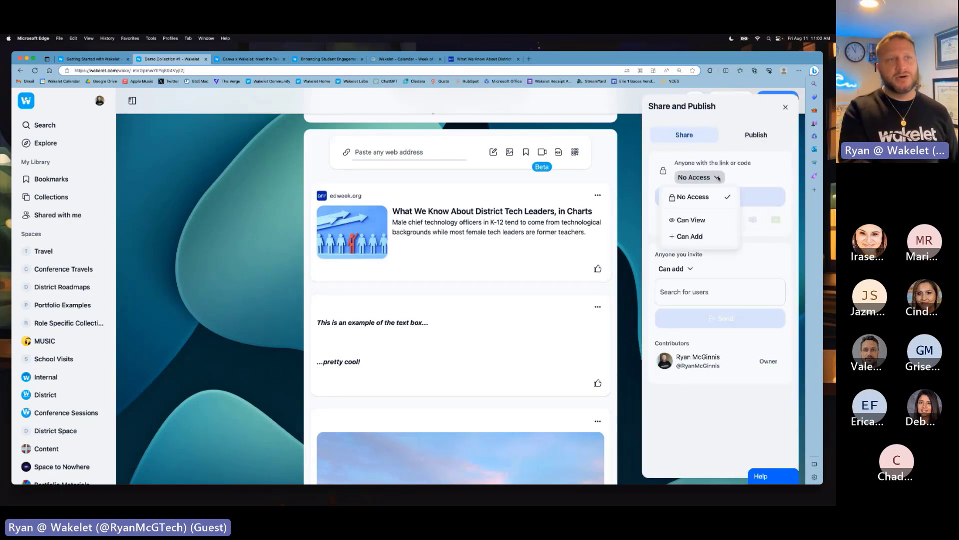
left_click(692, 220)
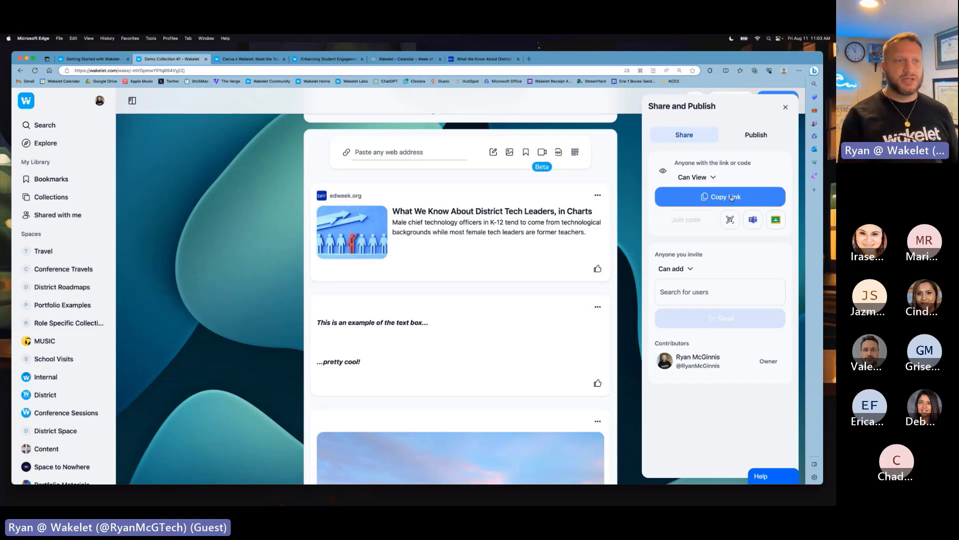
left_click(708, 198)
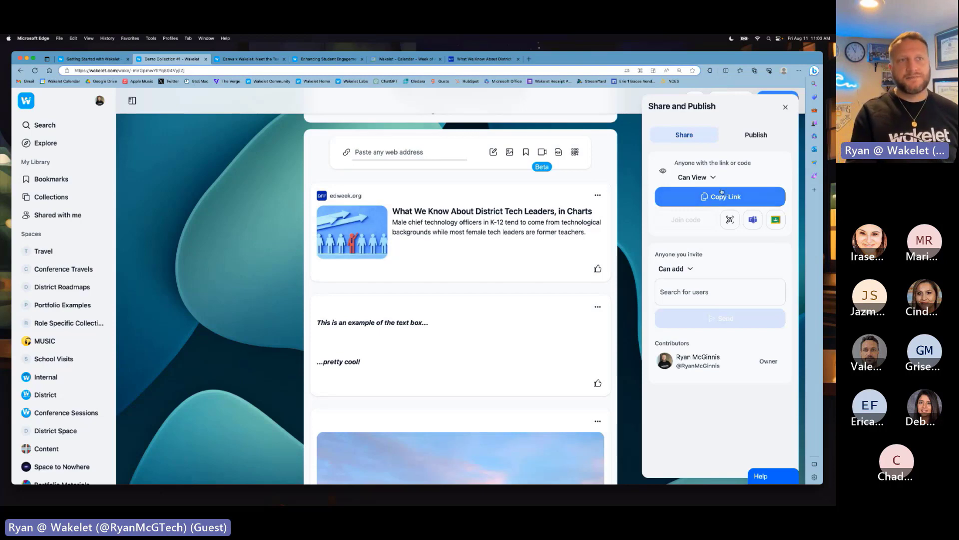
Step: Change access for anyone with the link or code to Can Add and close the sharing settings
left_click(695, 178)
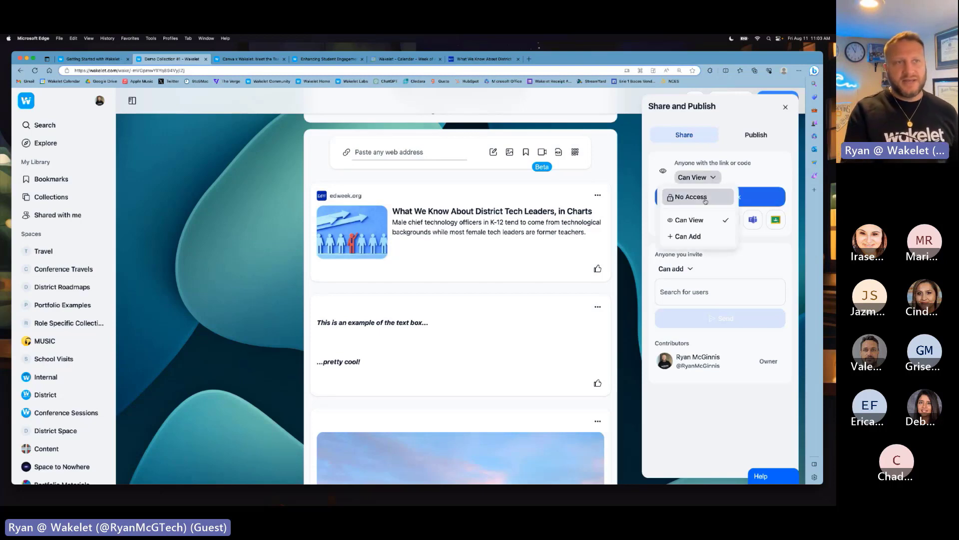
left_click(700, 238)
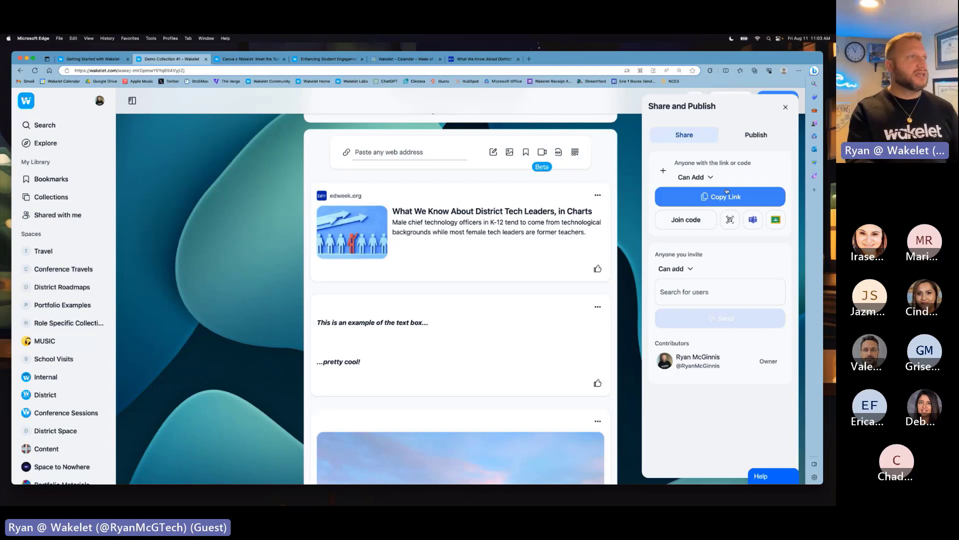
left_click(786, 108)
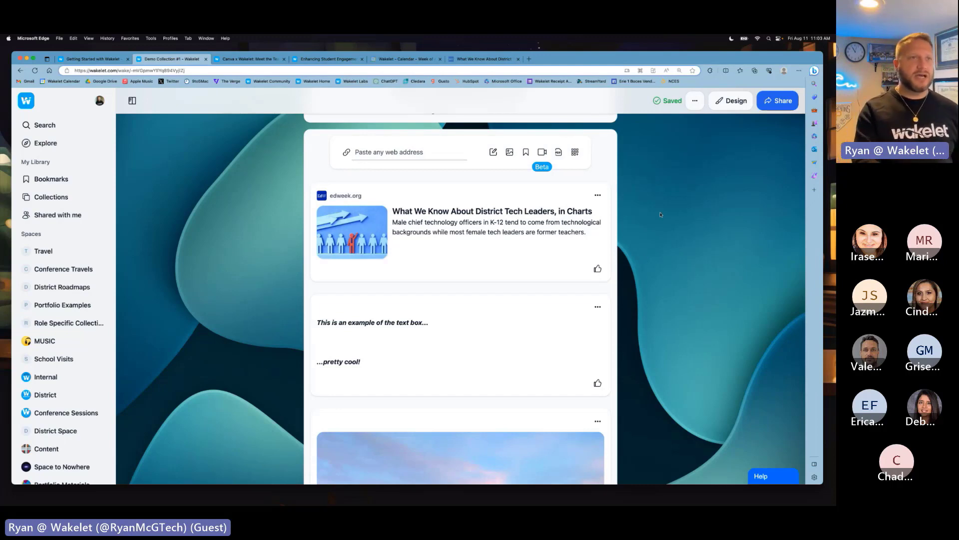
Step: Look over the collection's copy, move, PDF export and delete options, and return to its header
left_click(695, 100)
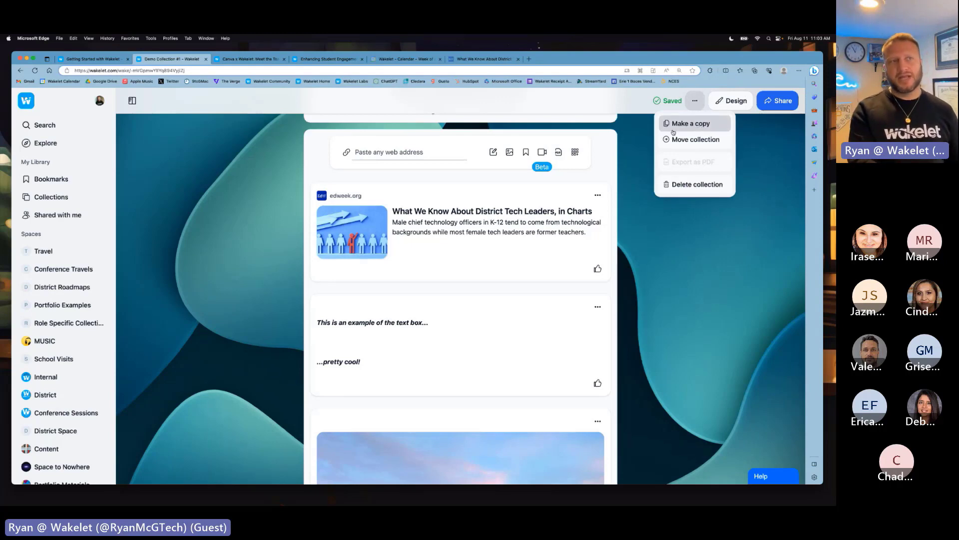
left_click(743, 148)
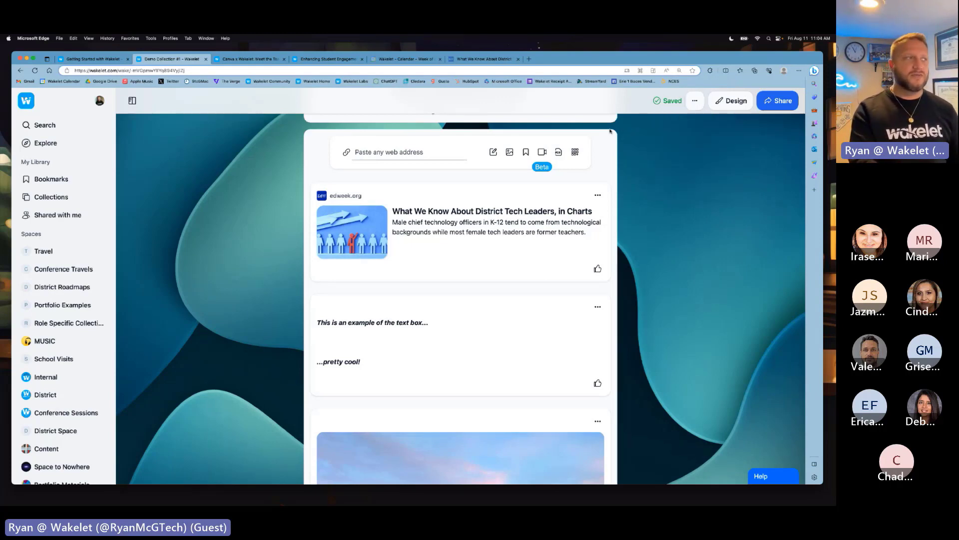
scroll(610, 131, "up", 6)
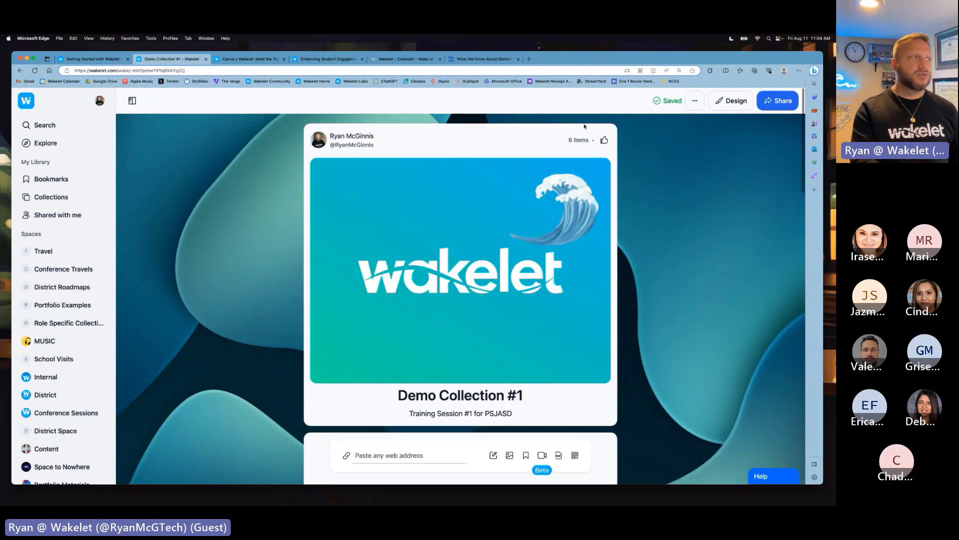
Step: Open the Collections library and look at its search field and its Created, Updated and A to Z sort options
left_click(49, 198)
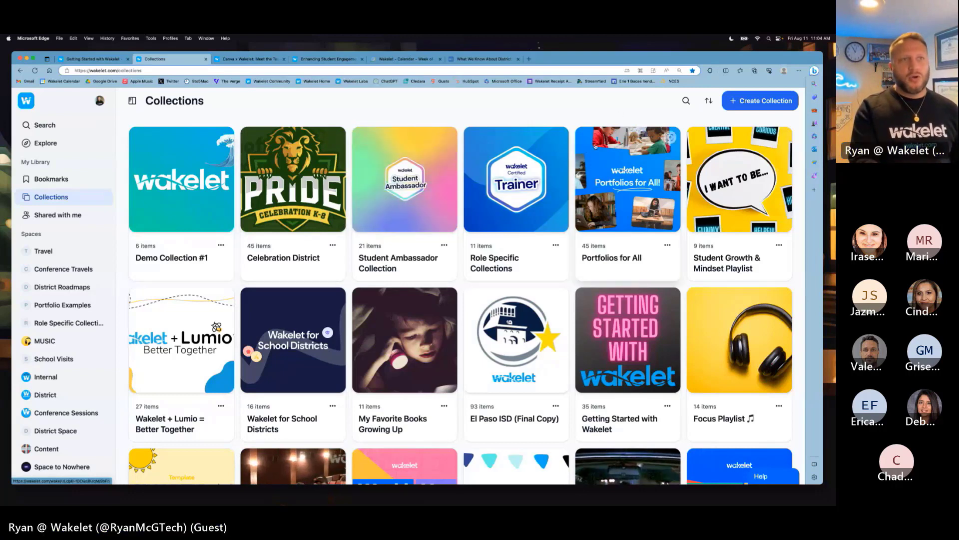
left_click(688, 101)
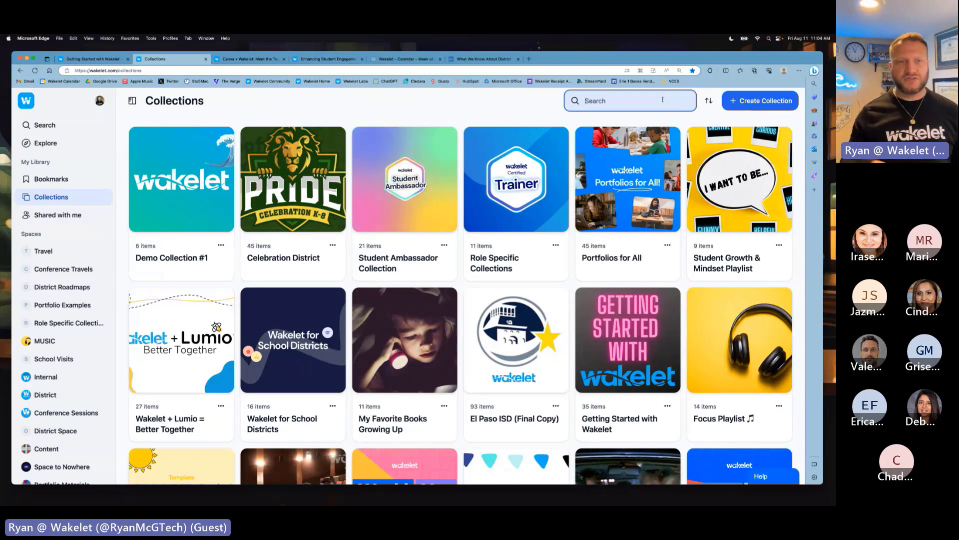
left_click(709, 102)
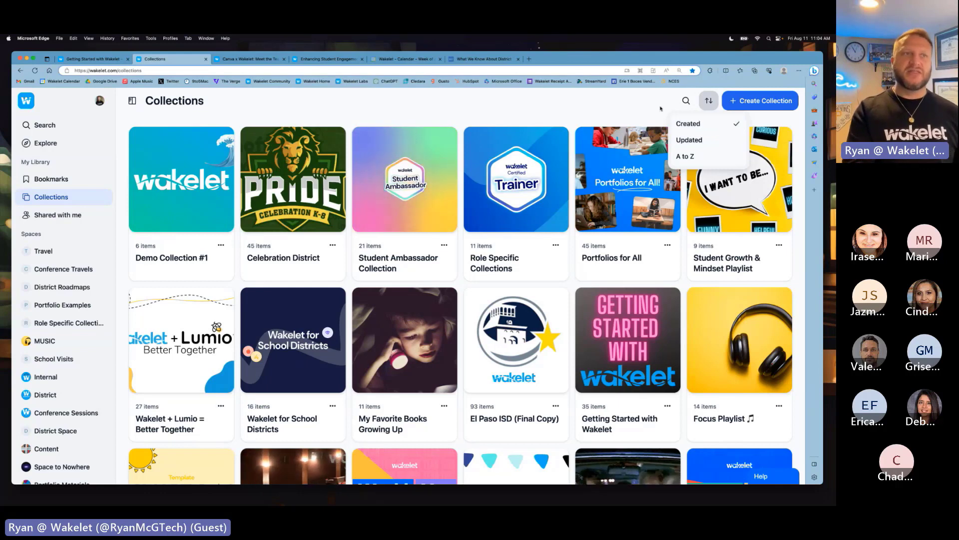
left_click(659, 108)
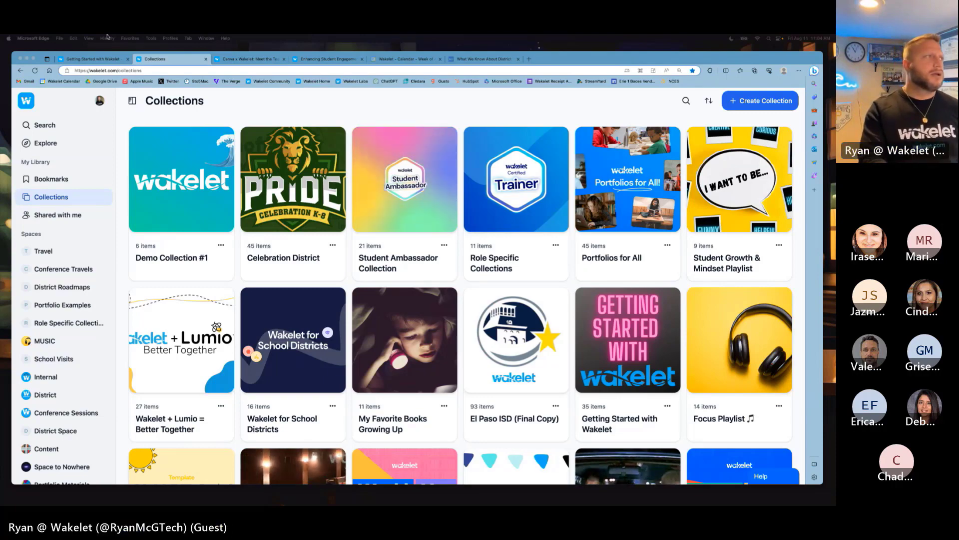
Step: Go through the Getting Started with Wakelet collection to its end and view the "All About Me" challenge card enlarged
left_click(94, 59)
scroll(245, 191, "down", 20)
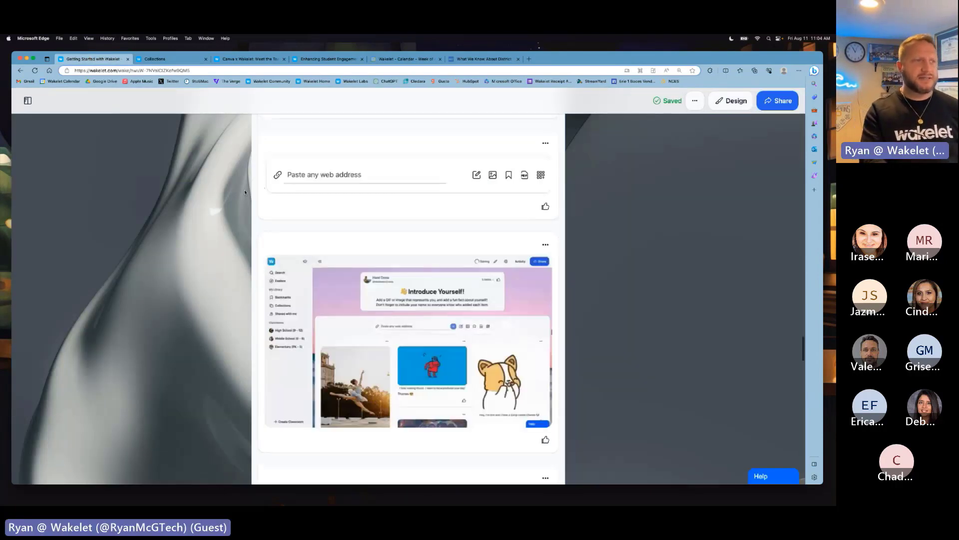
scroll(244, 191, "down", 15)
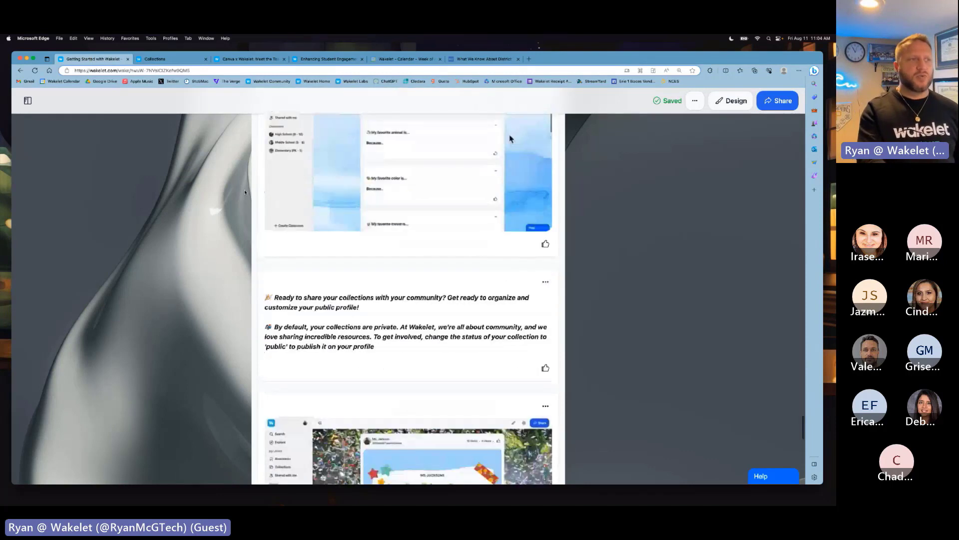
scroll(245, 192, "down", 3)
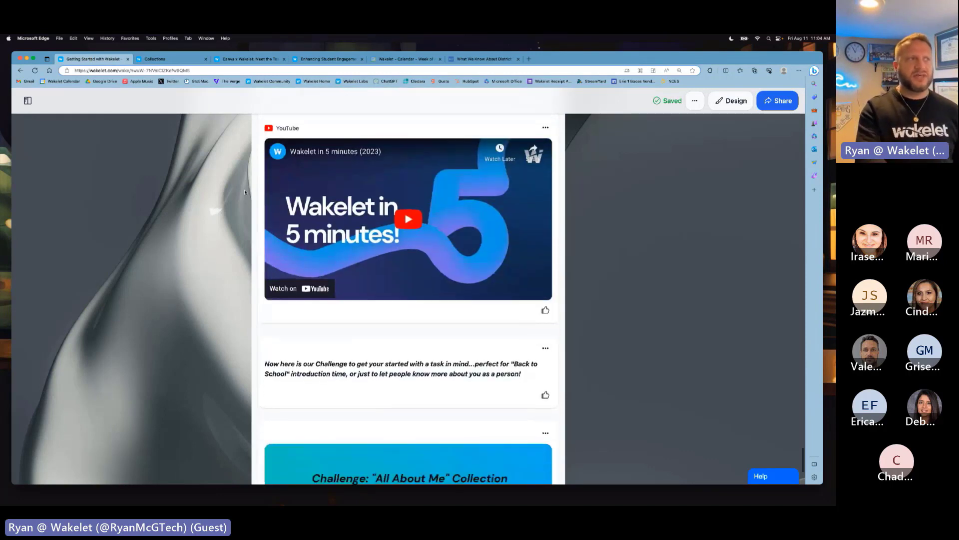
scroll(234, 228, "down", 12)
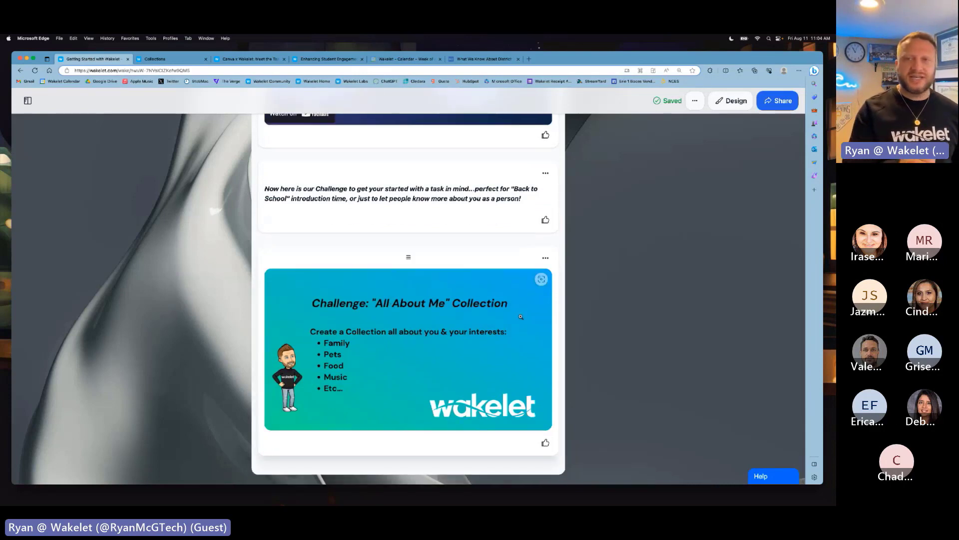
left_click(520, 317)
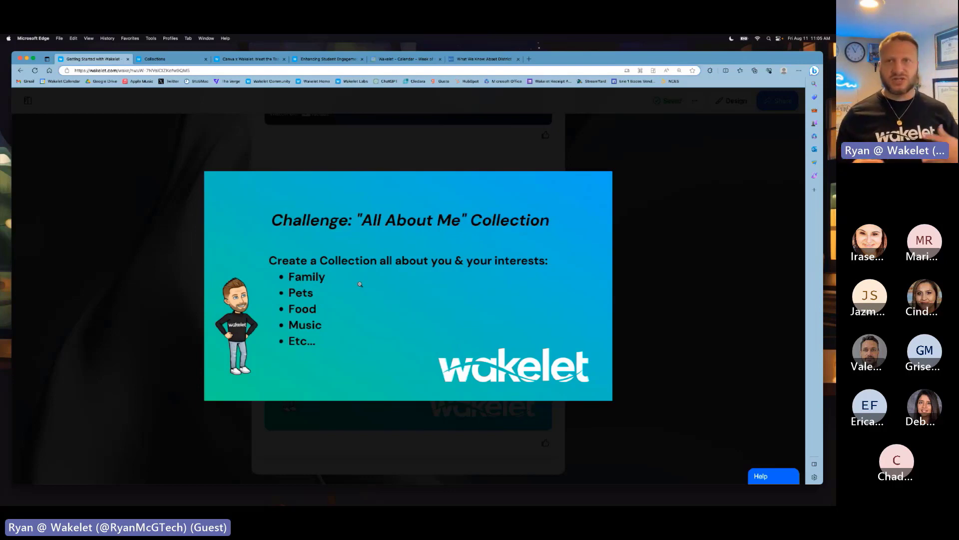
left_click(634, 199)
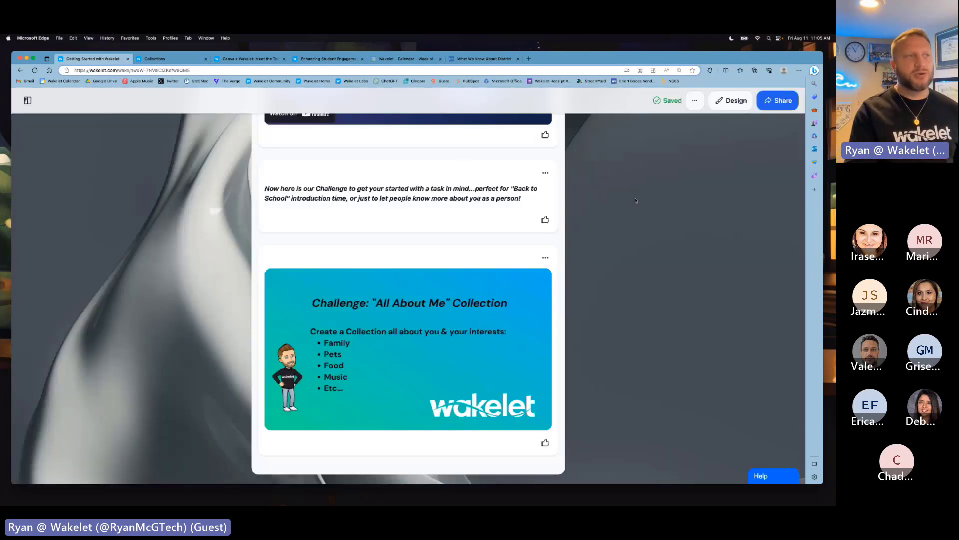
Step: Open the Canva x Wakelet Meet the Teacher Challenge collection and read its header, introduction, career card and family photo card
left_click(245, 59)
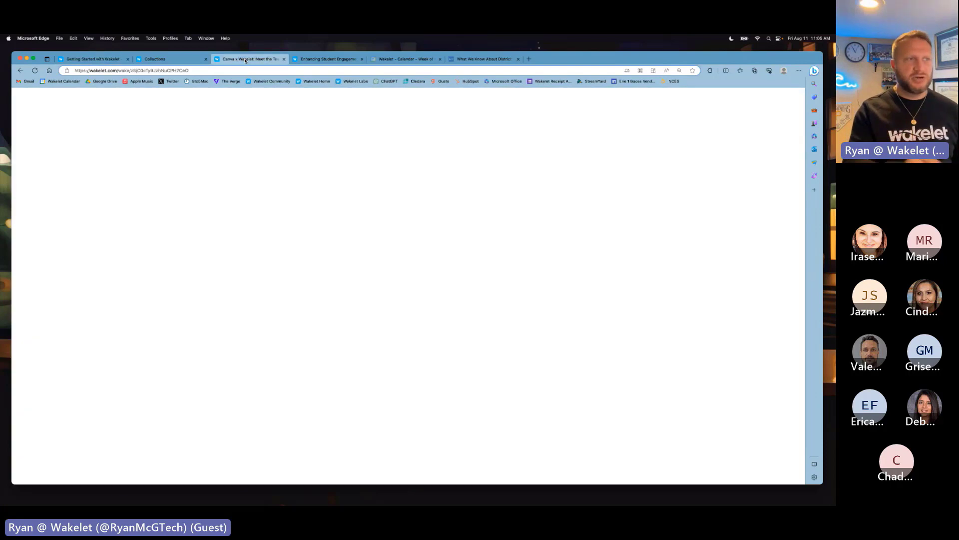
scroll(211, 182, "down", 1)
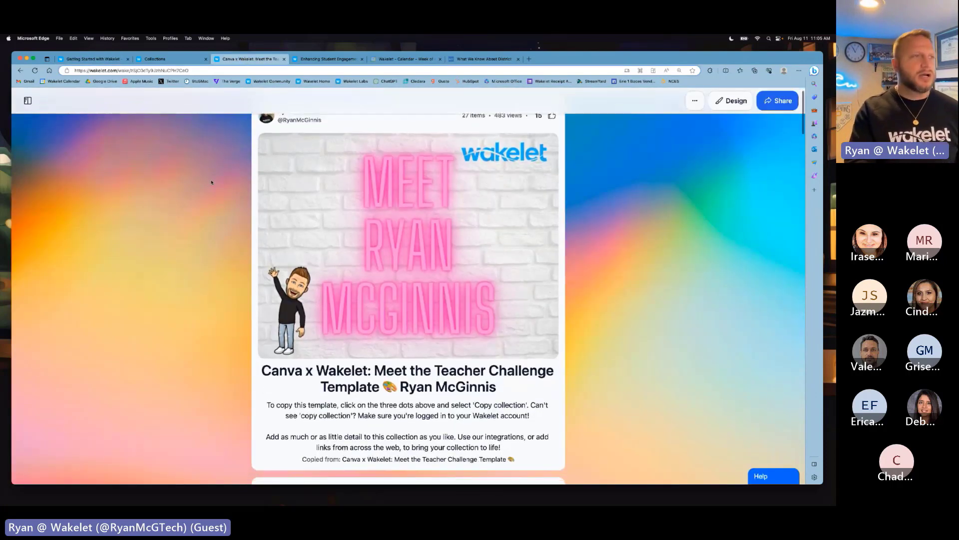
scroll(212, 182, "down", 5)
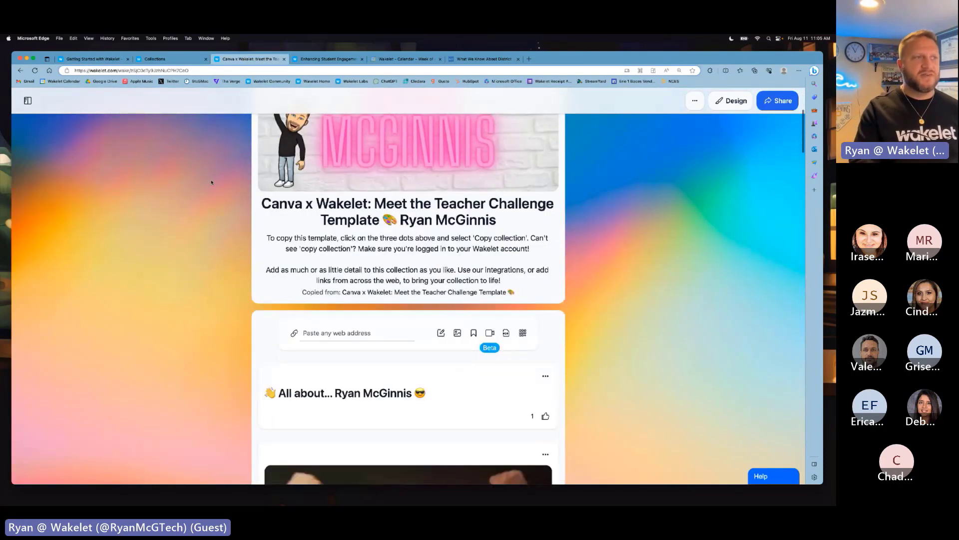
scroll(212, 182, "down", 6)
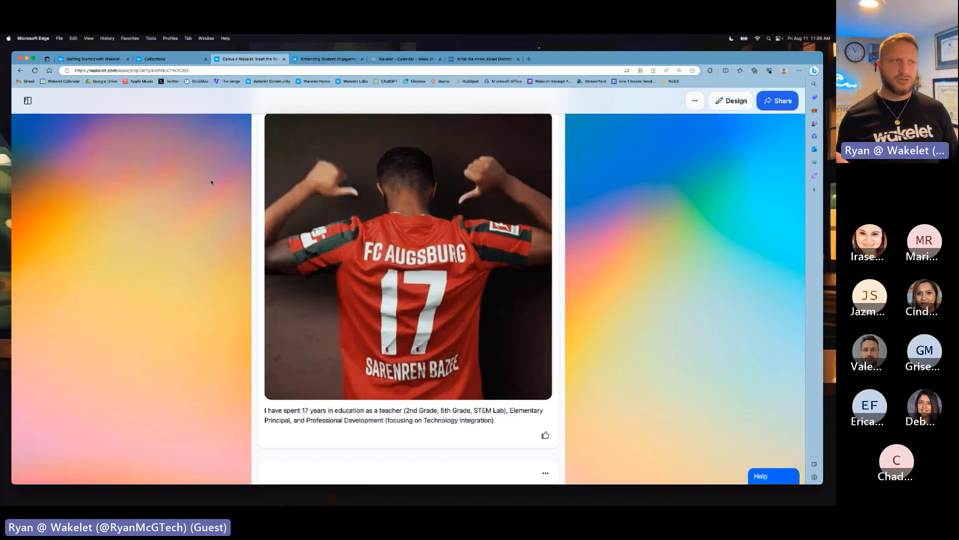
scroll(211, 182, "down", 8)
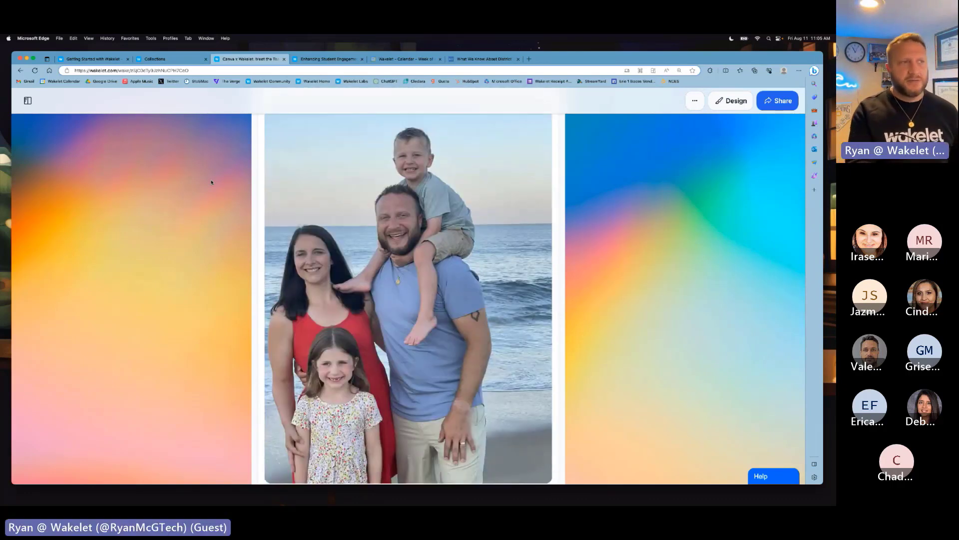
scroll(211, 182, "down", 1)
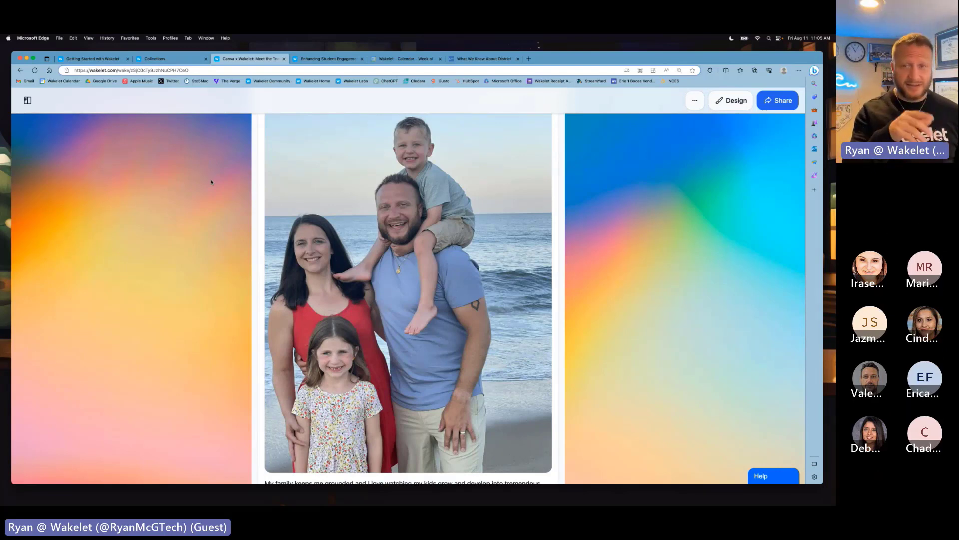
scroll(211, 182, "down", 2)
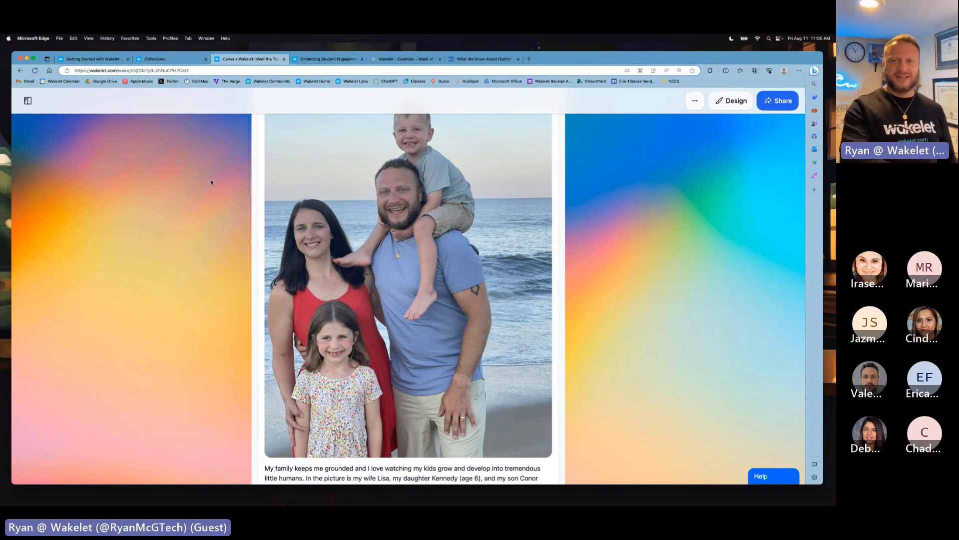
scroll(212, 181, "down", 2)
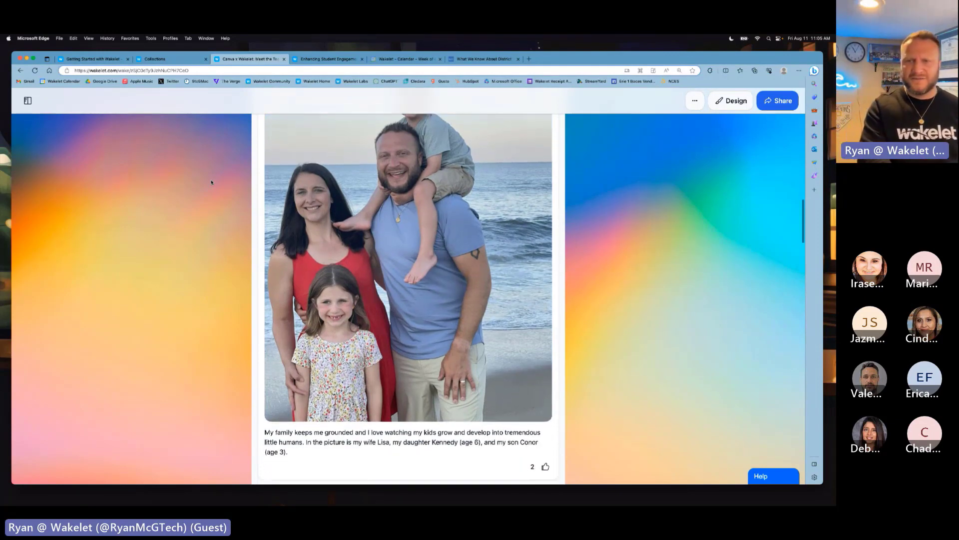
Step: Look through the collection's favorite animal and favorite book cards, including the penguin media and The Phantom Tollbooth link
scroll(211, 182, "down", 10)
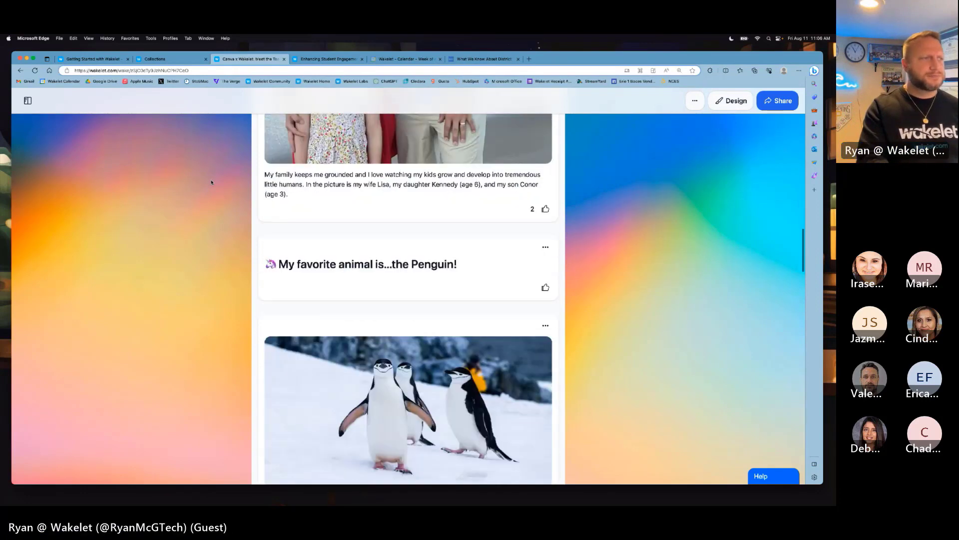
scroll(211, 182, "down", 5)
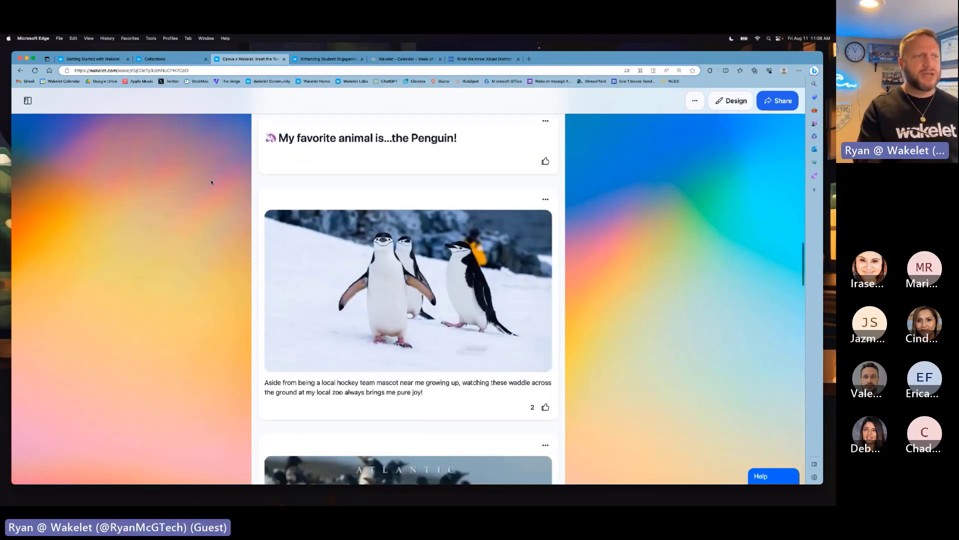
scroll(212, 182, "down", 1)
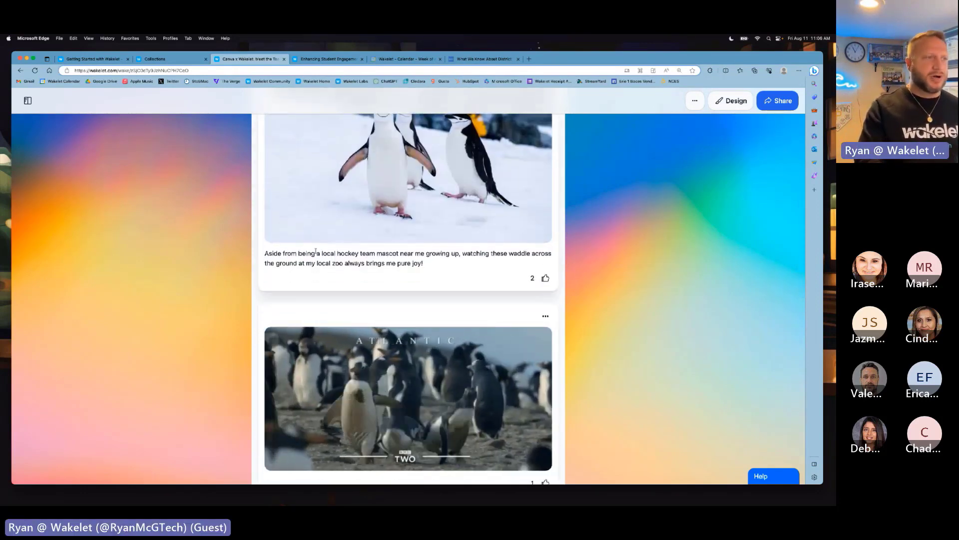
scroll(246, 253, "down", 3)
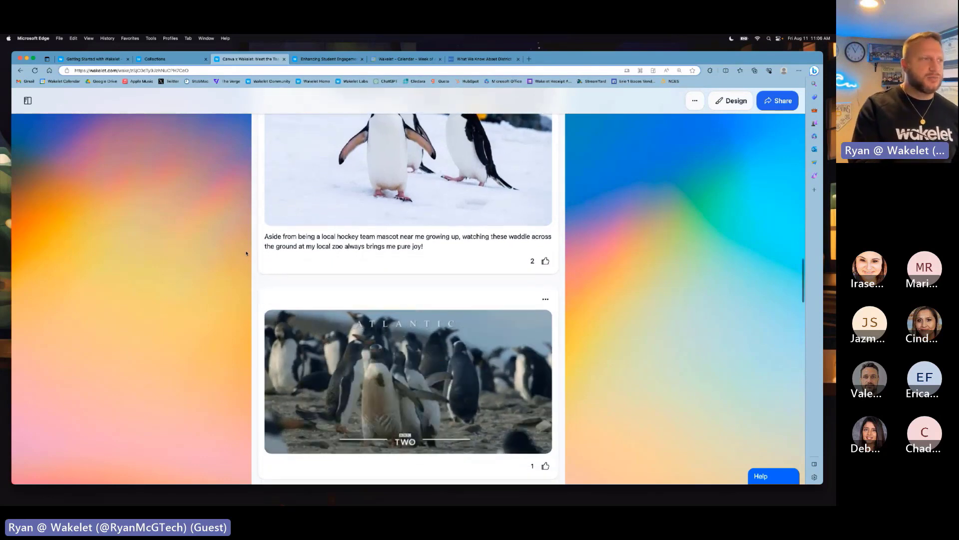
scroll(246, 253, "down", 3)
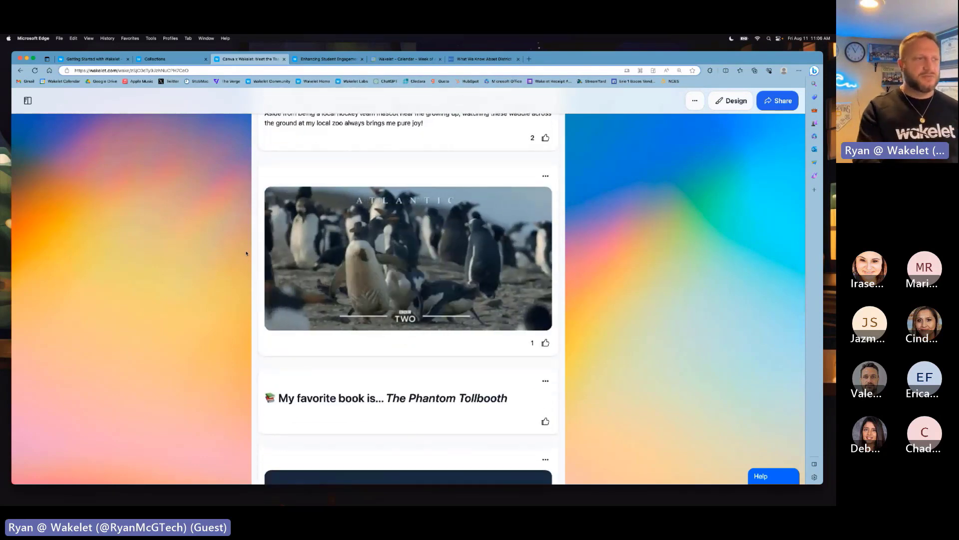
scroll(246, 254, "down", 5)
scroll(246, 253, "down", 4)
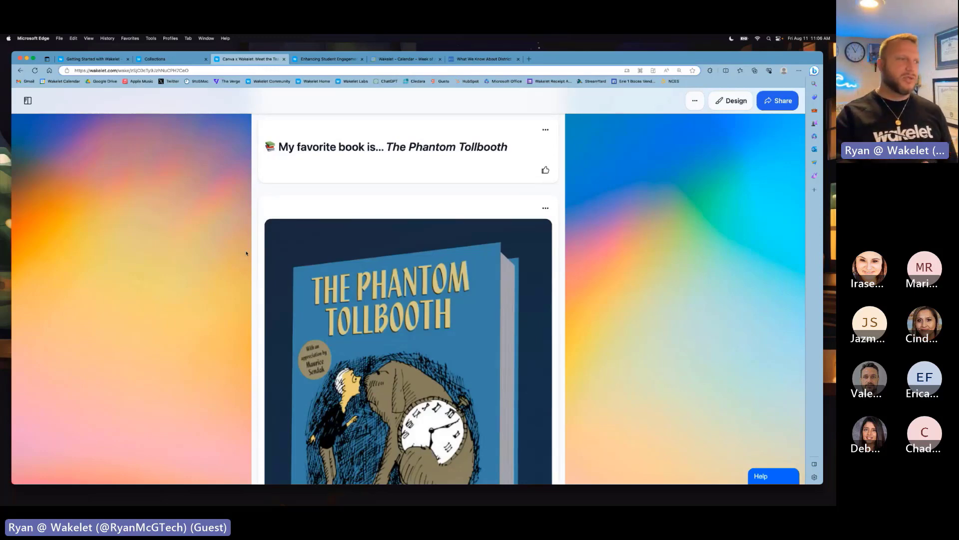
scroll(246, 254, "down", 5)
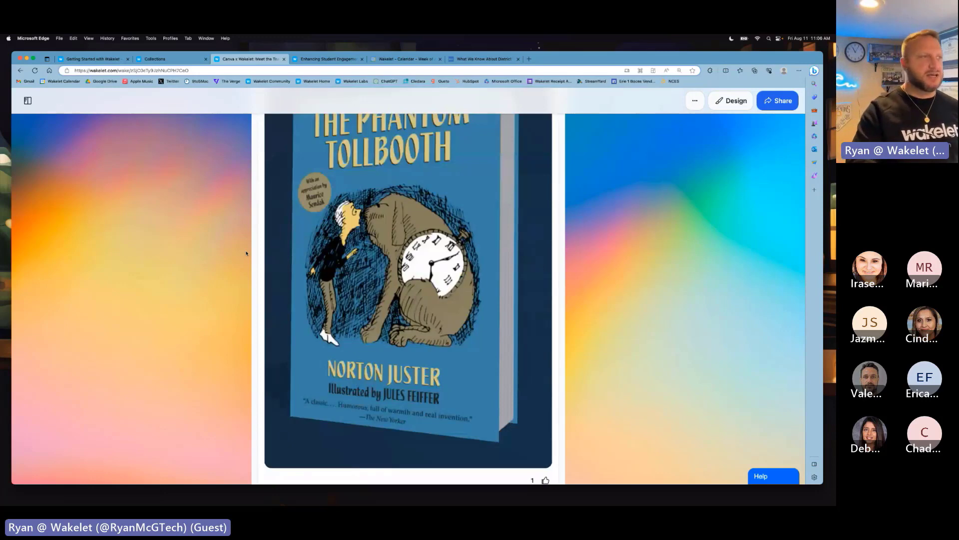
scroll(243, 247, "down", 6)
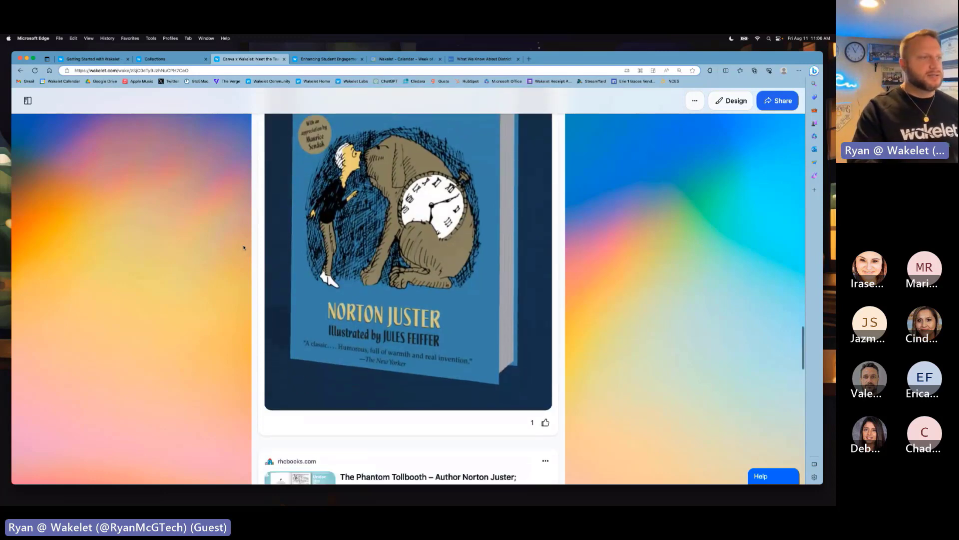
scroll(243, 247, "down", 2)
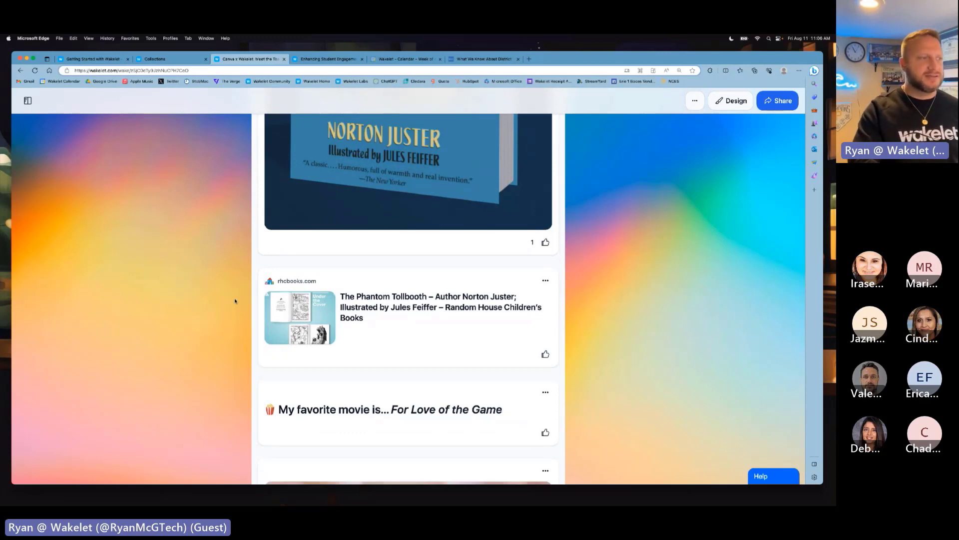
Step: Examine the favorite movie section with the For Love of the Game poster, IMDb link and YouTube clips
scroll(238, 302, "down", 13)
scroll(234, 301, "down", 1)
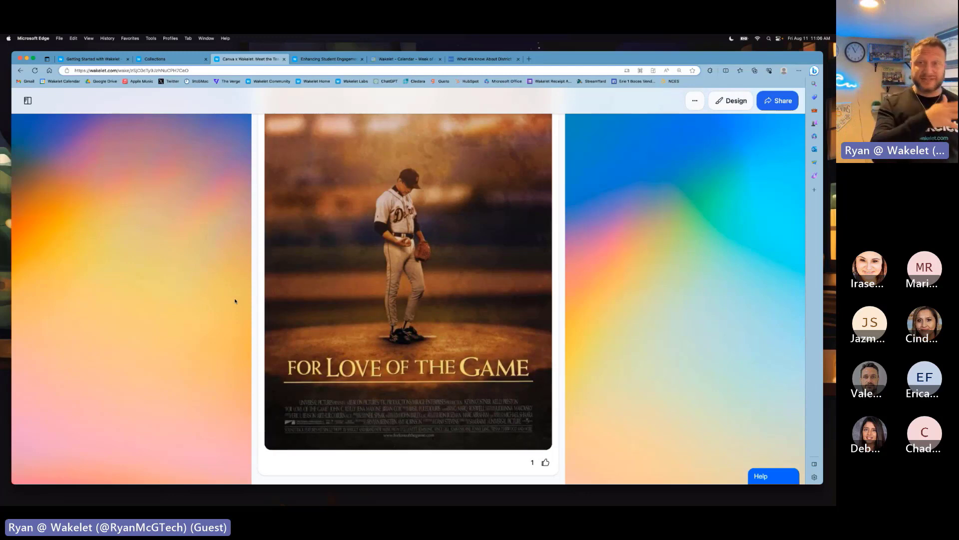
scroll(235, 301, "down", 4)
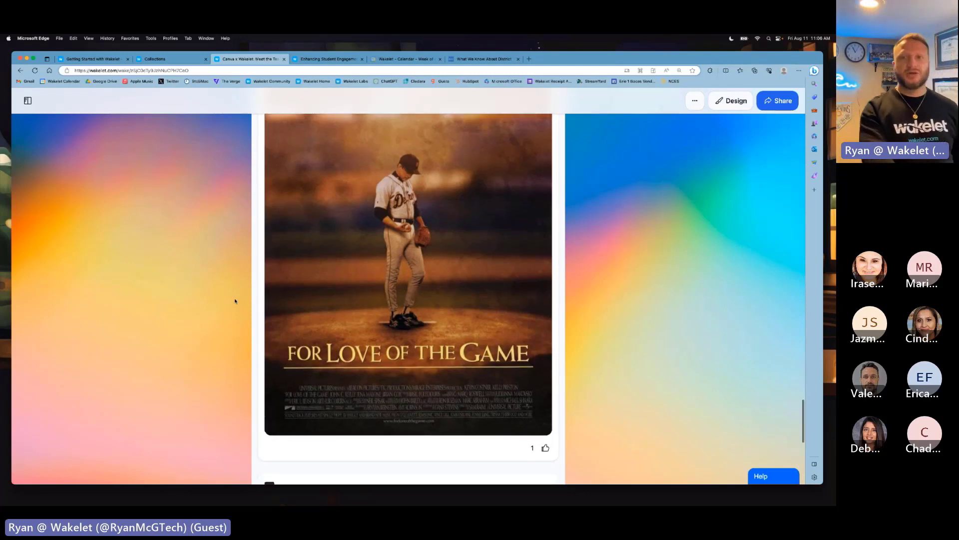
scroll(234, 300, "down", 5)
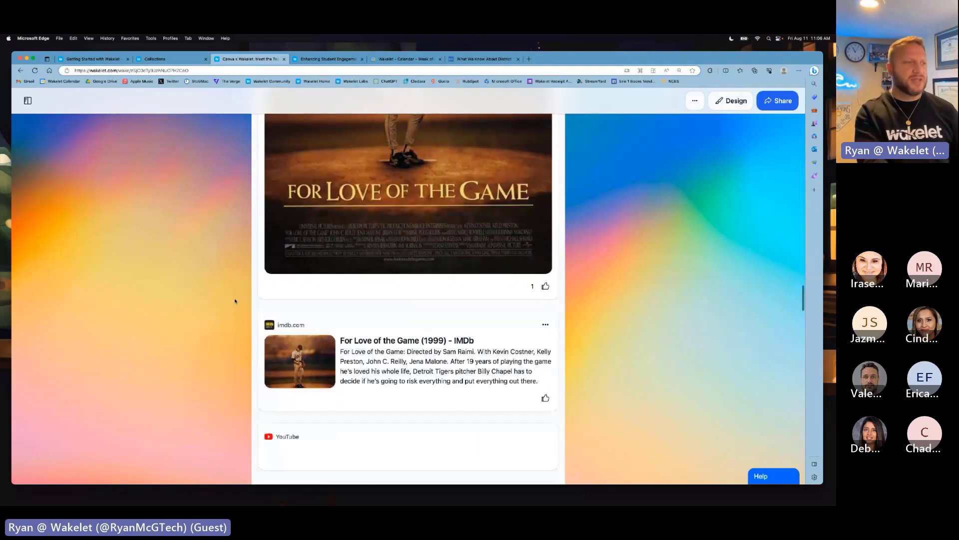
scroll(370, 228, "down", 4)
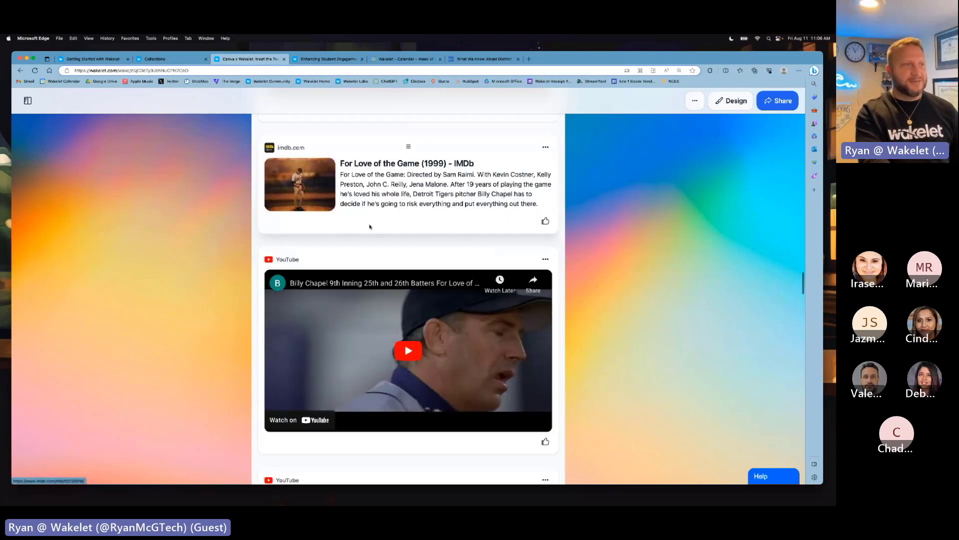
scroll(279, 242, "down", 2)
scroll(279, 241, "down", 12)
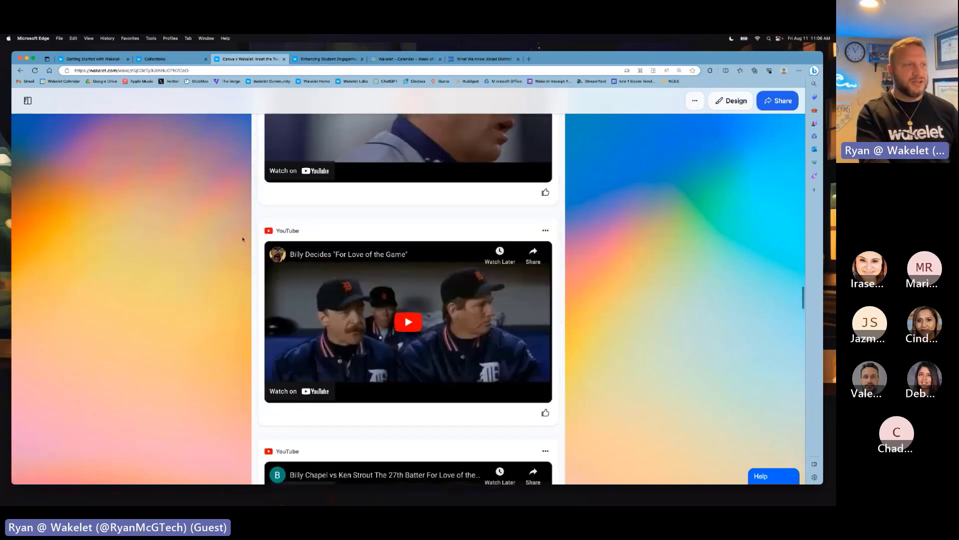
Step: Go through the favorite song, coffee, Twitter profile and sports team cards to the challenge's closing message
scroll(208, 254, "down", 8)
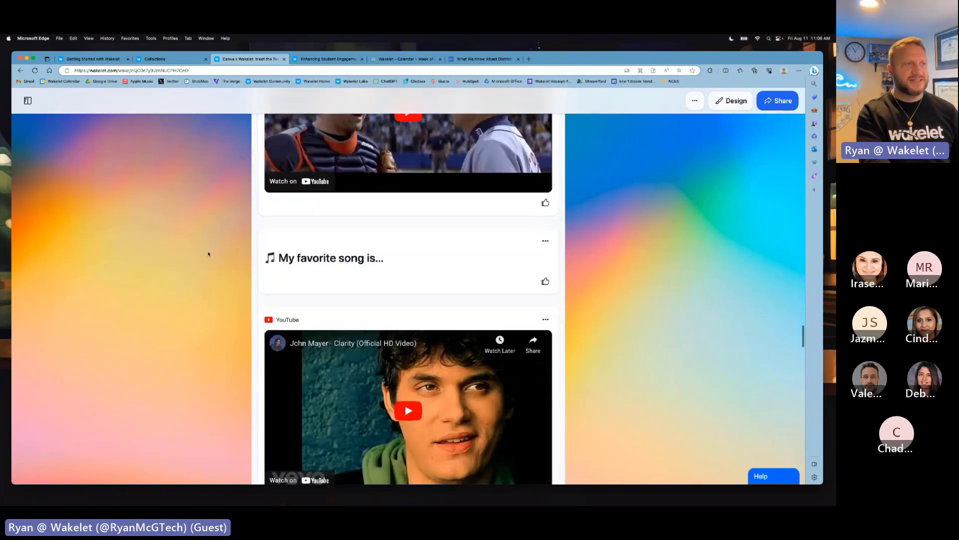
scroll(209, 254, "up", 1)
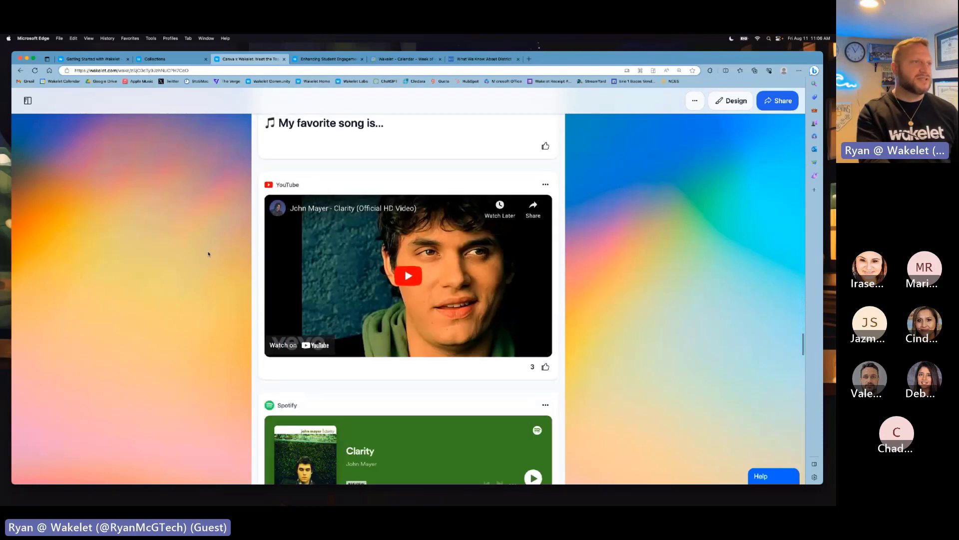
scroll(209, 254, "down", 10)
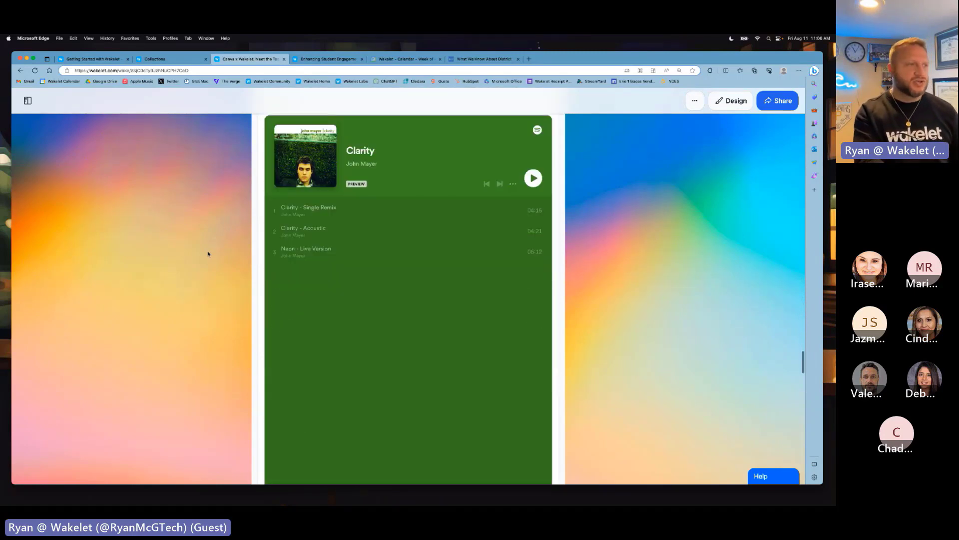
scroll(208, 254, "up", 5)
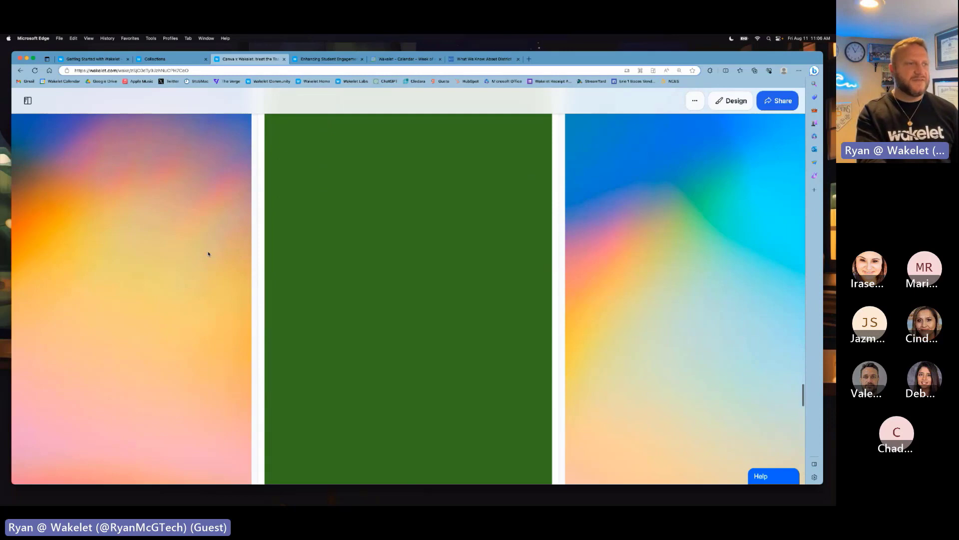
scroll(209, 254, "down", 10)
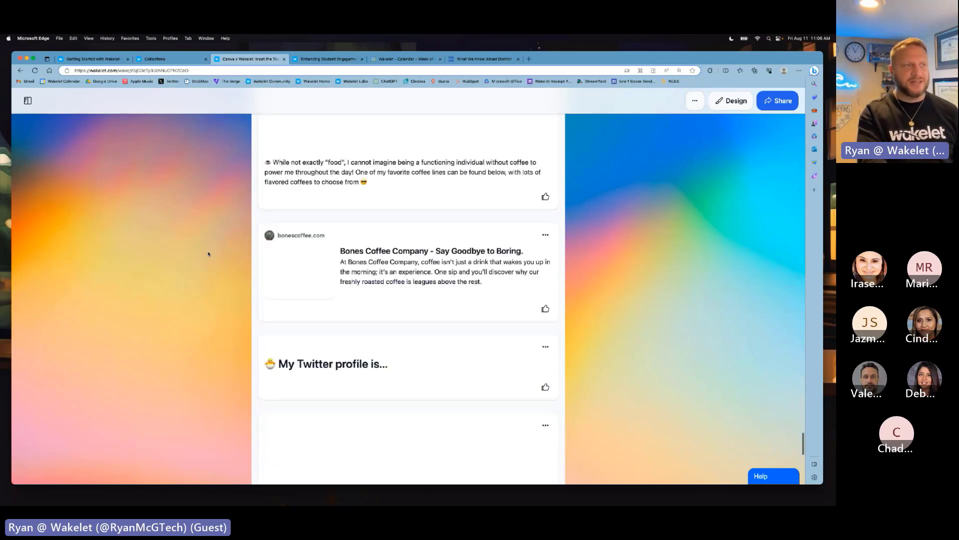
scroll(209, 254, "up", 5)
scroll(209, 254, "down", 5)
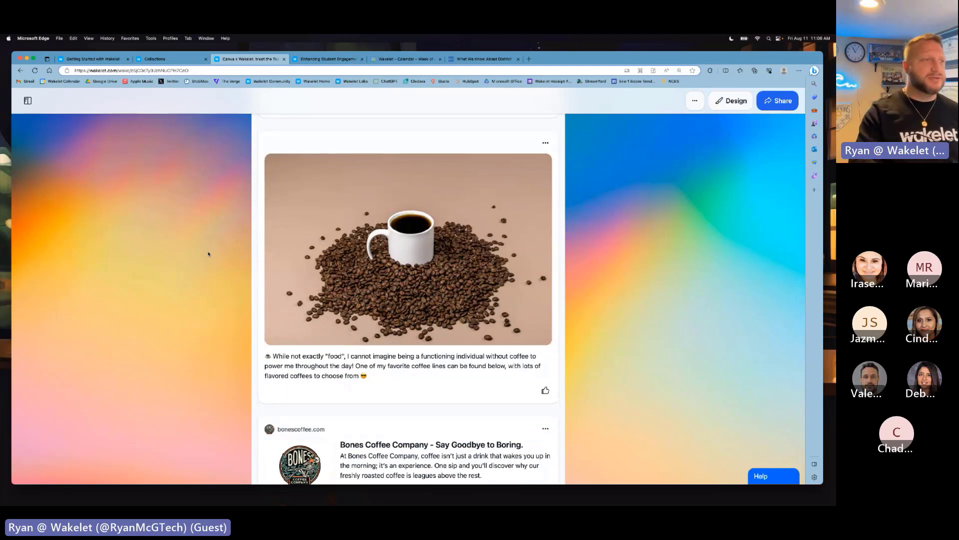
scroll(209, 253, "down", 10)
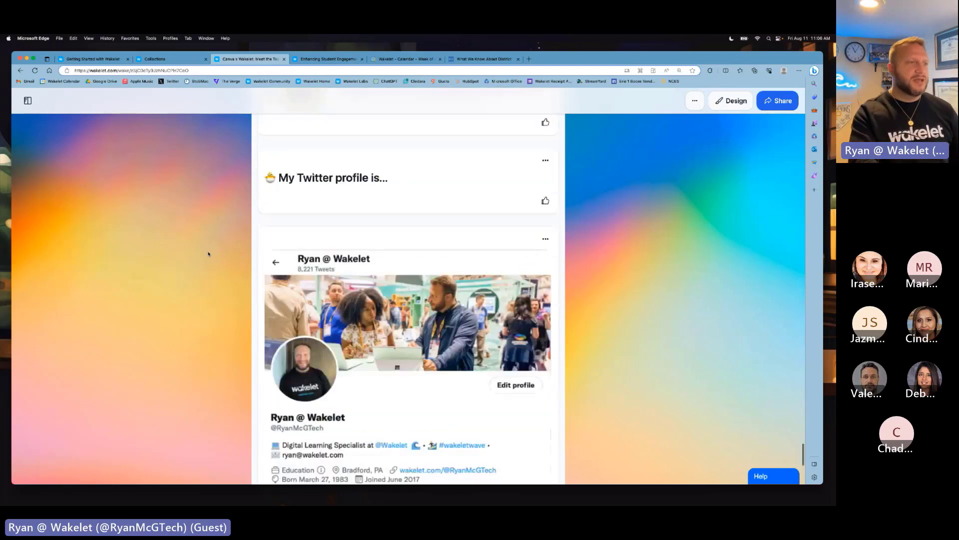
scroll(208, 254, "down", 7)
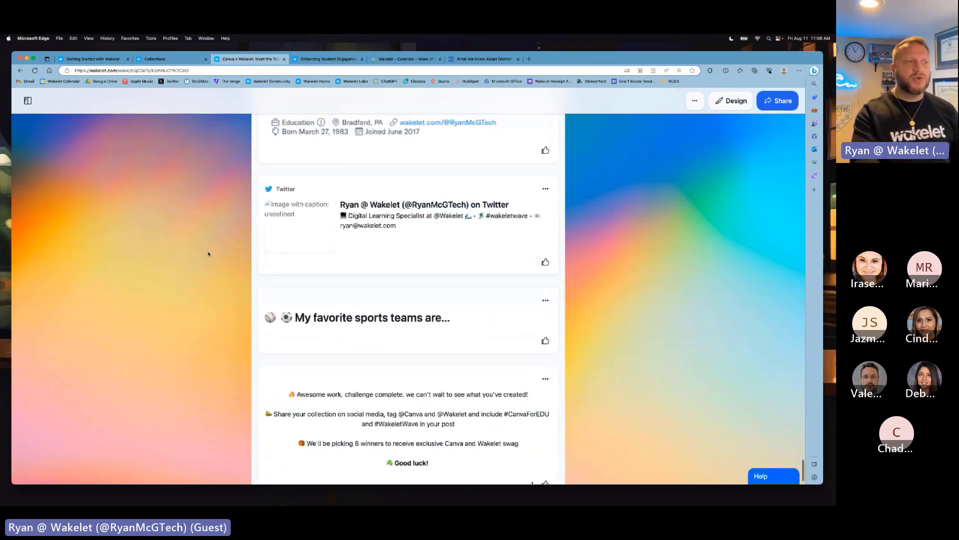
Step: Return to the collection's header, look over its link, join code and invite sharing options, and close the sharing settings
scroll(208, 254, "up", 20)
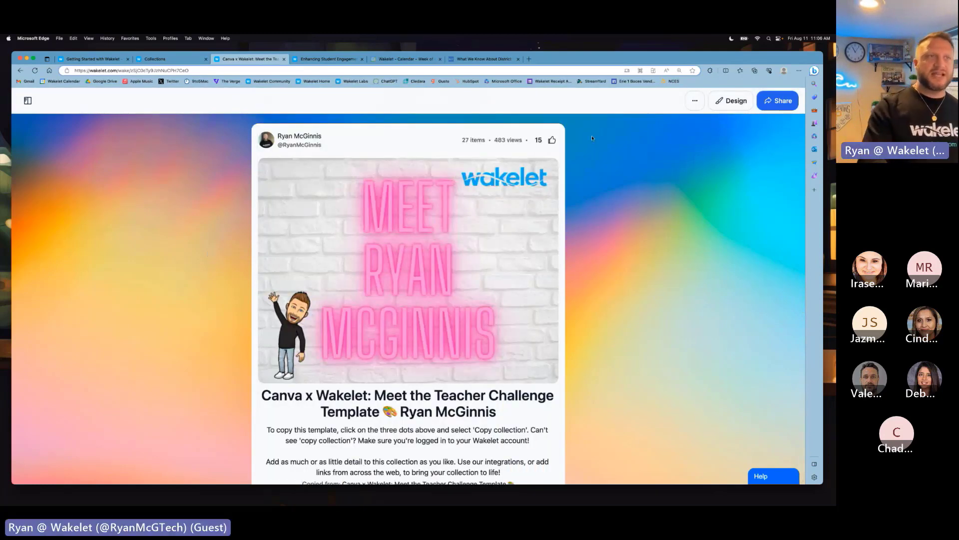
left_click(775, 101)
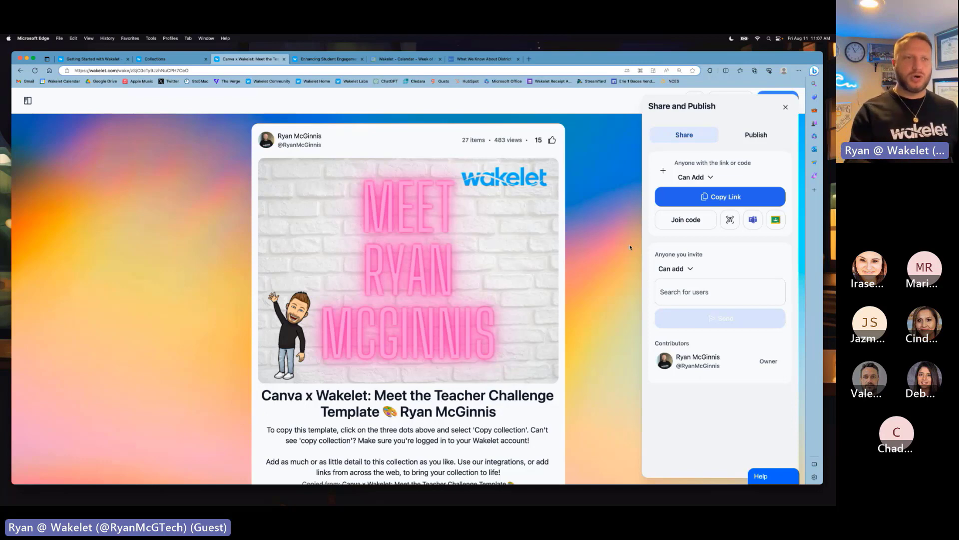
left_click(785, 107)
Step: Revisit the collection's opening cards from the header to the family photo
scroll(611, 218, "down", 10)
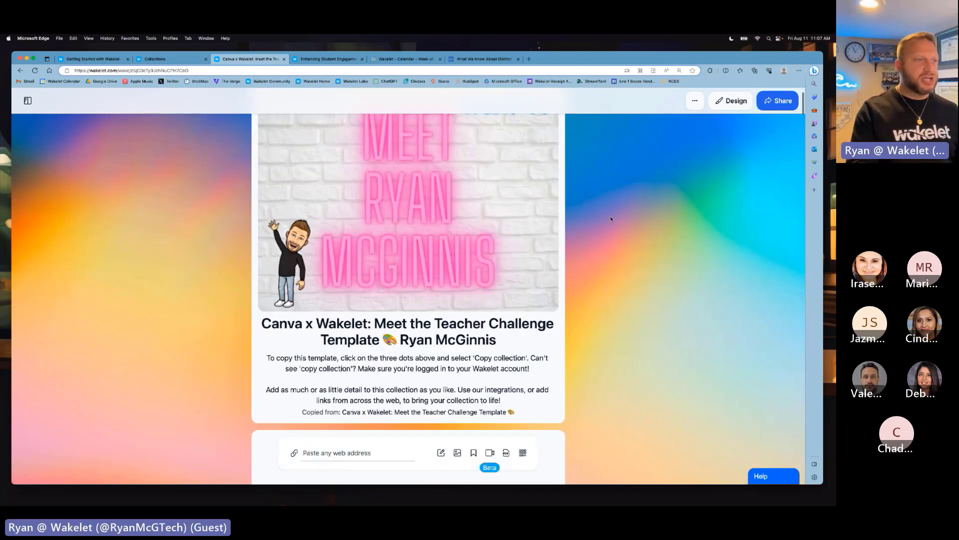
scroll(610, 218, "down", 5)
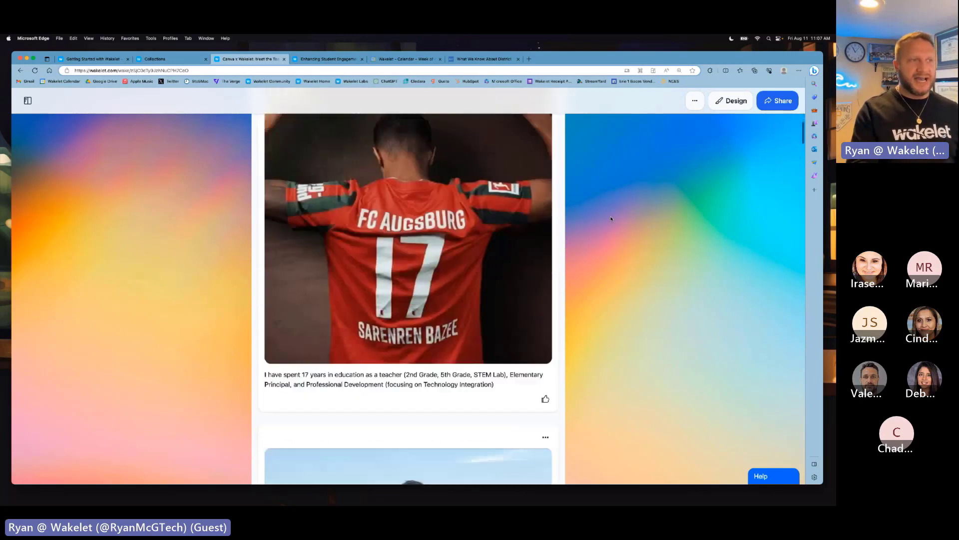
scroll(611, 219, "down", 8)
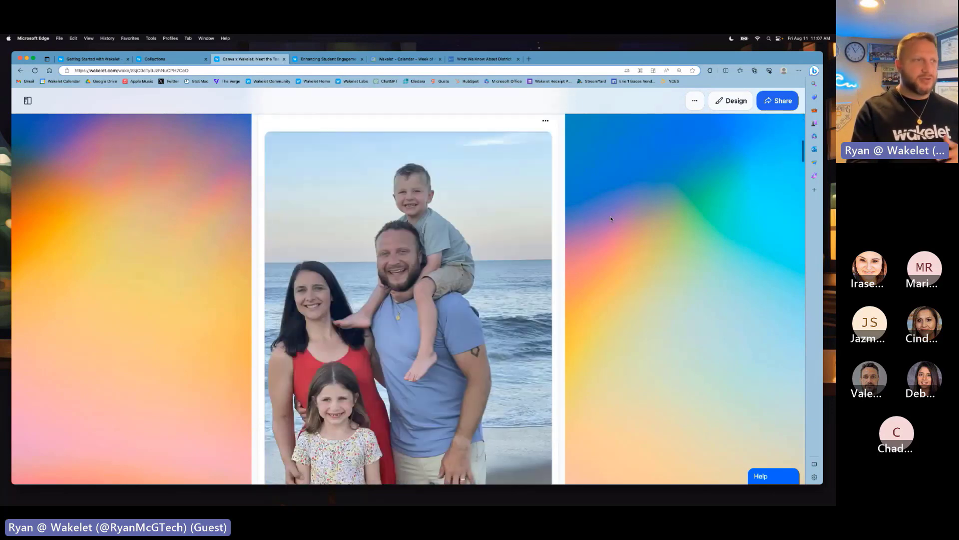